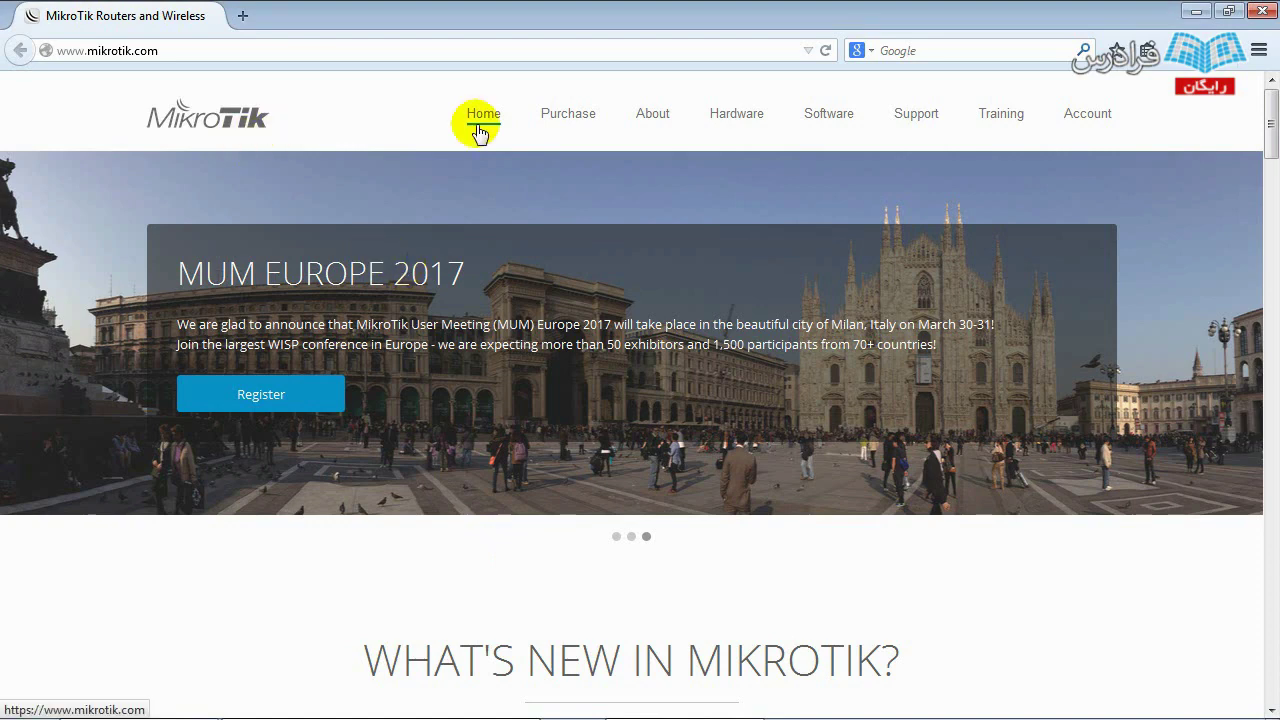
Open the MikroTik Software downloads page and scroll down to the RouterOS version list
{"action": "left_click", "coordinate": [831, 115]}
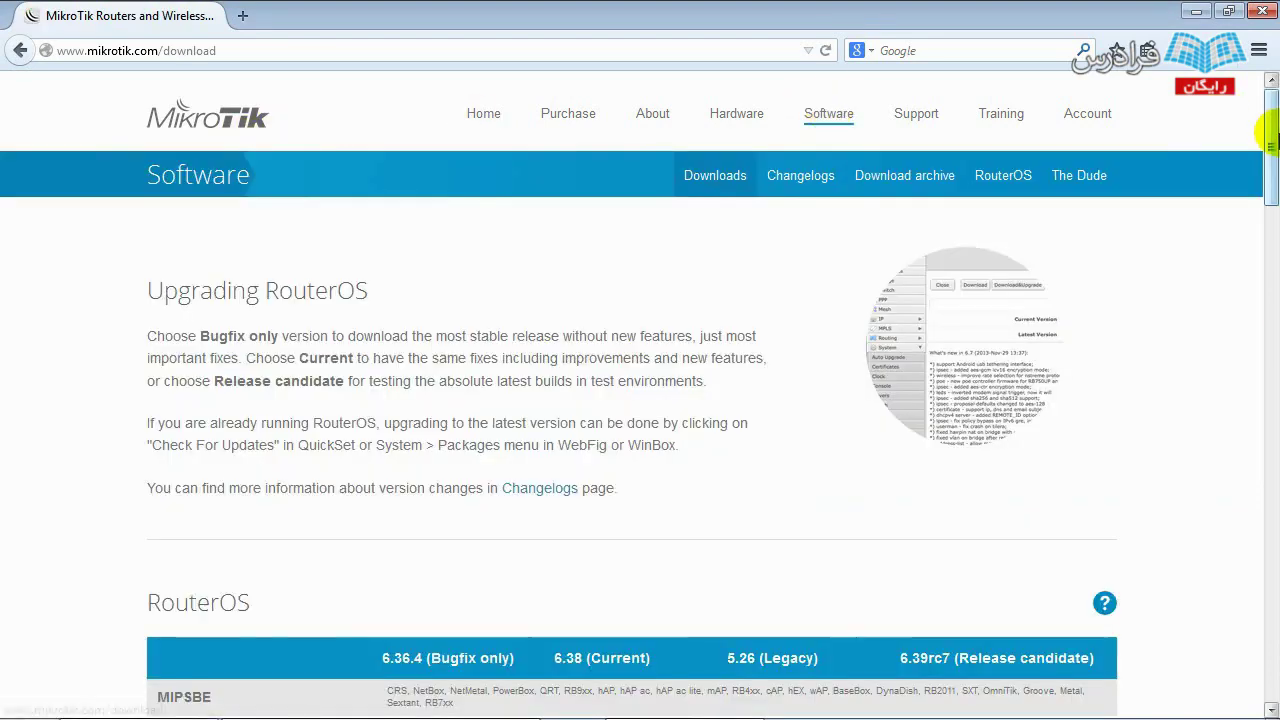
{"action": "left_click_drag", "start_coordinate": [1271, 150], "coordinate": [1268, 600]}
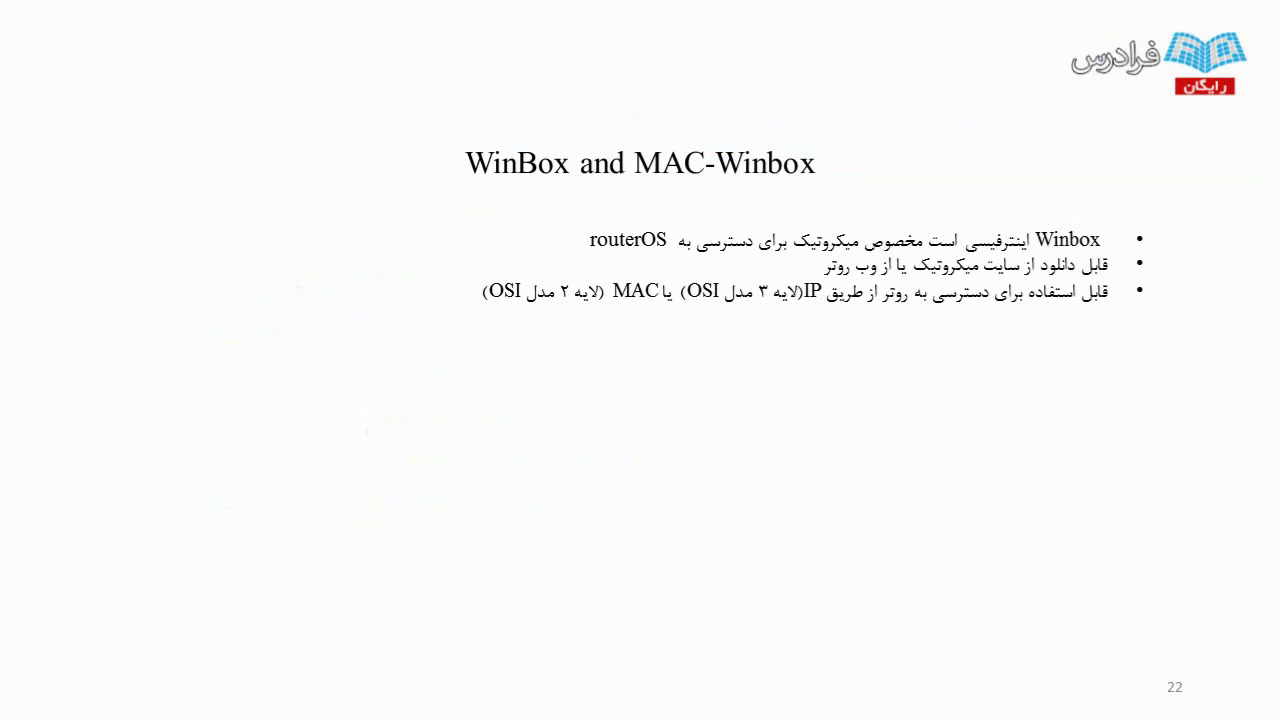
Advance to slide 23 and bring up the Downloads folder containing winbox.exe
{"action": "key", "text": "Right"}
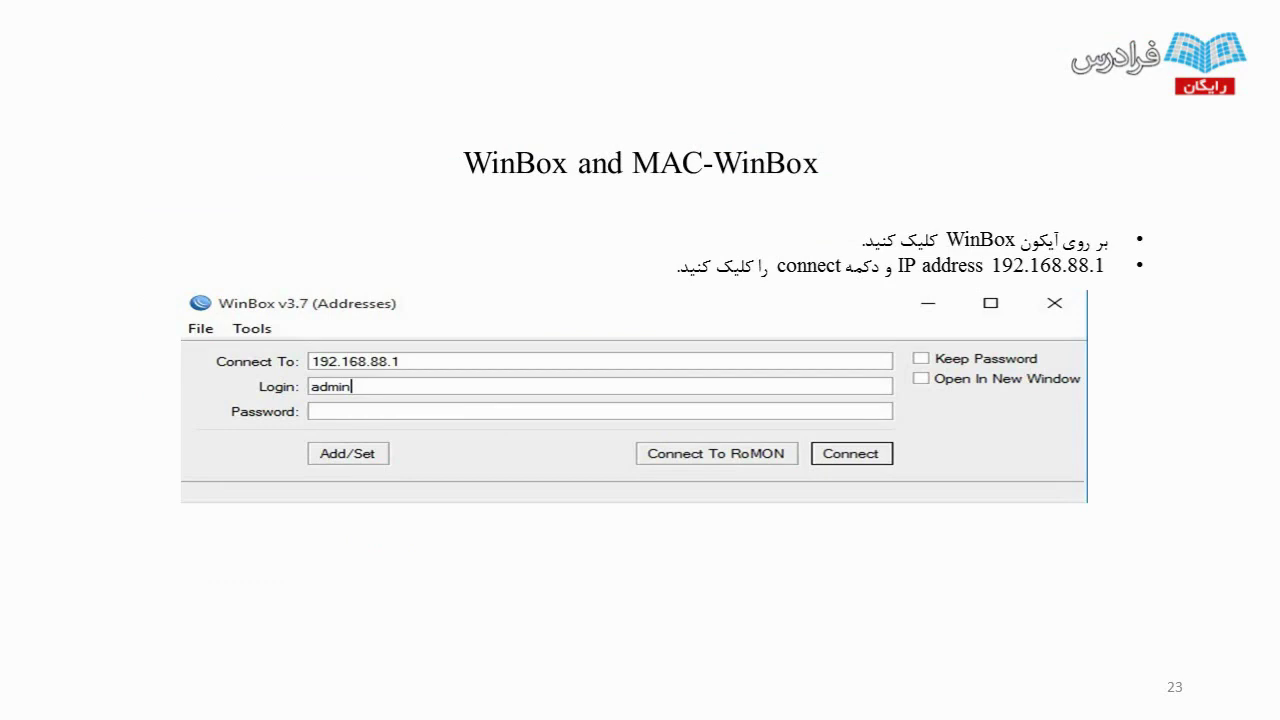
{"action": "left_click", "coordinate": [230, 300]}
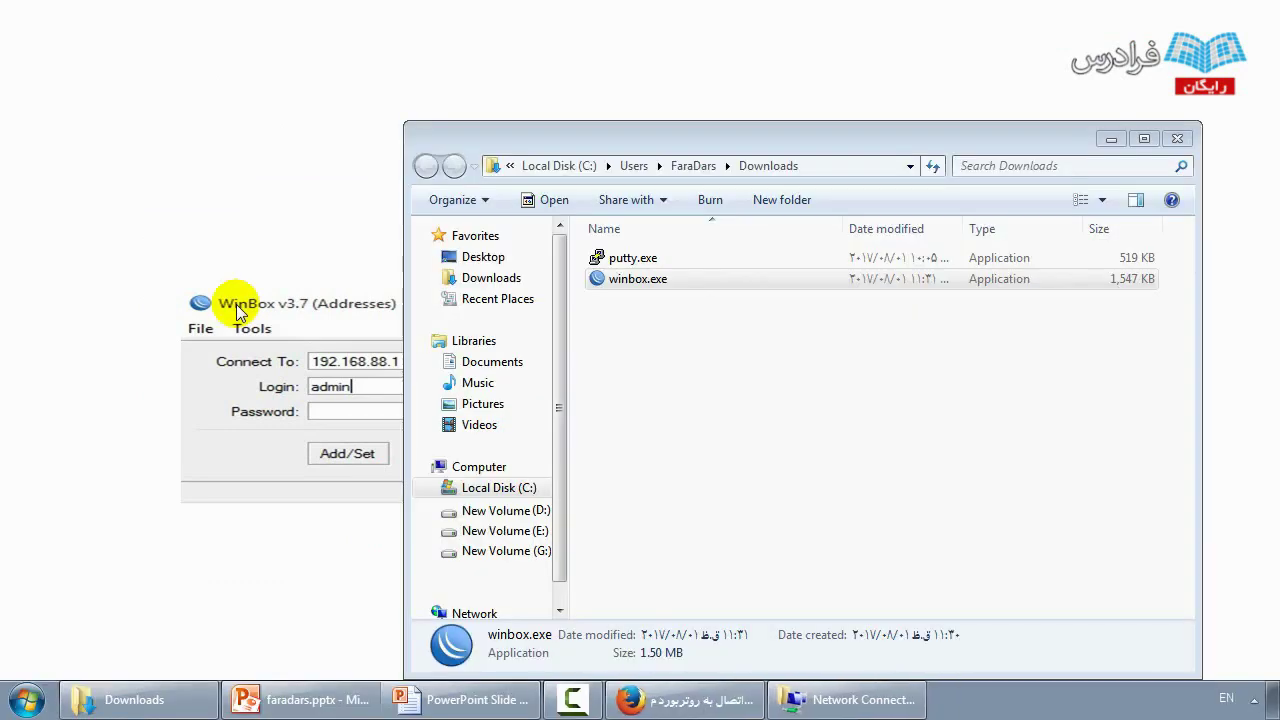
Launch winbox.exe, dismissing the VPN reconnect prompt and allowing the unverified program to run
{"action": "double_click", "coordinate": [631, 278]}
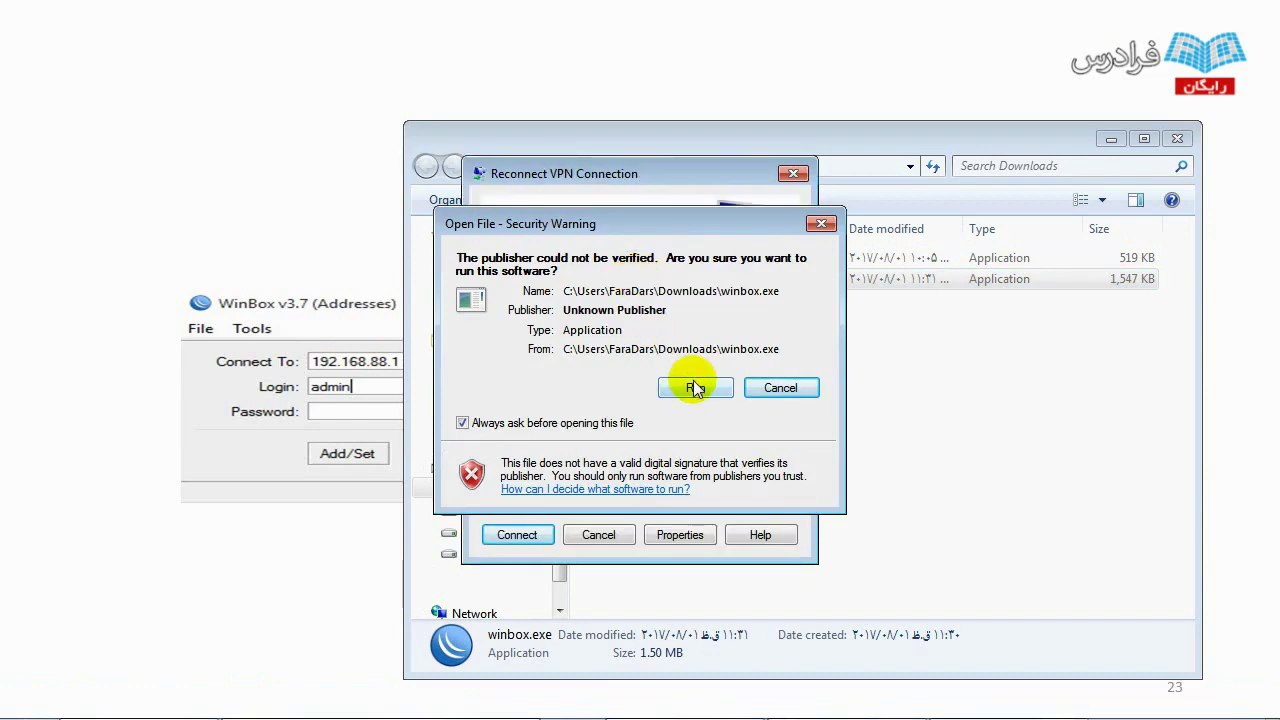
{"action": "left_click", "coordinate": [793, 174]}
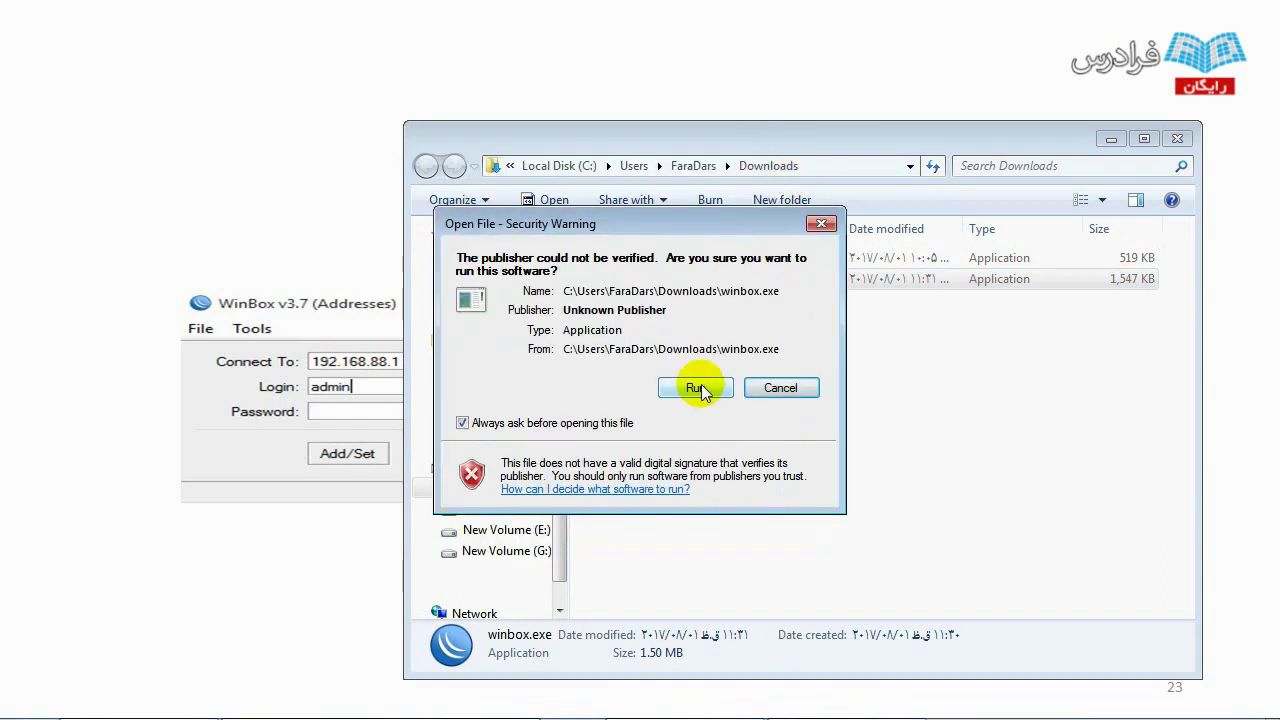
{"action": "left_click", "coordinate": [697, 388]}
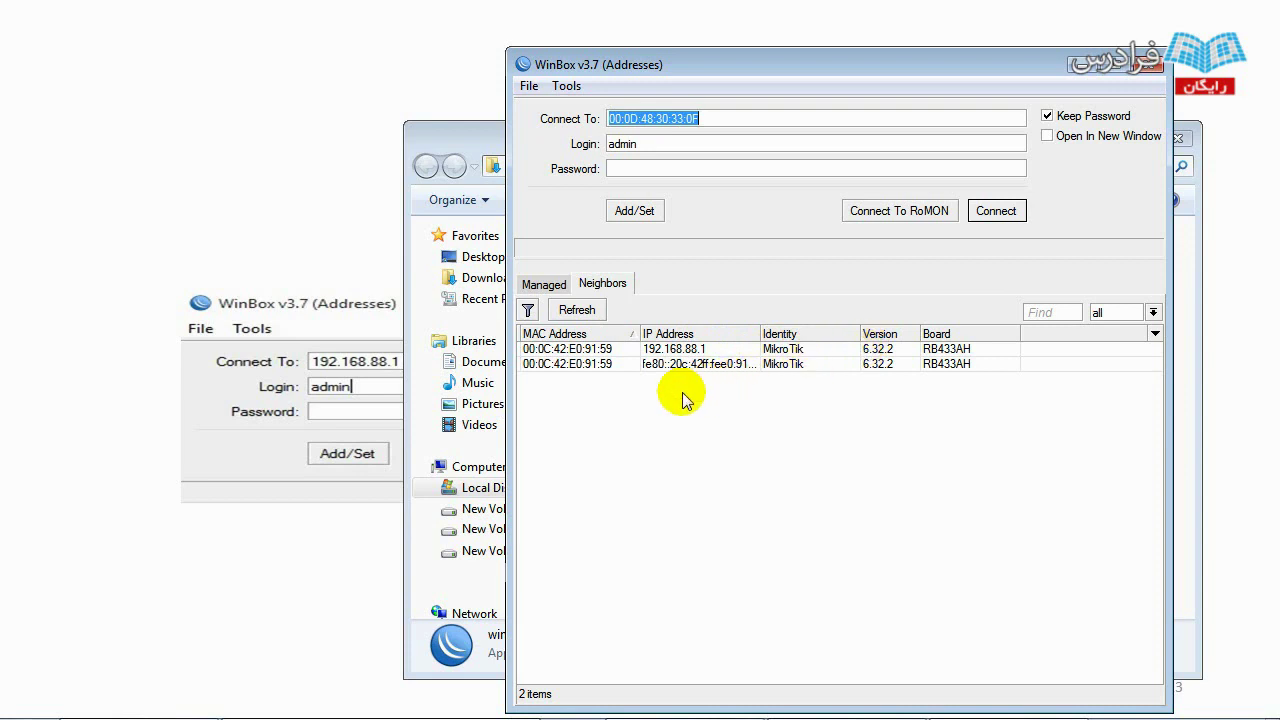
Try connecting to the router by IP 192.168.88.1, then cancel the attempt
{"action": "left_click", "coordinate": [604, 350]}
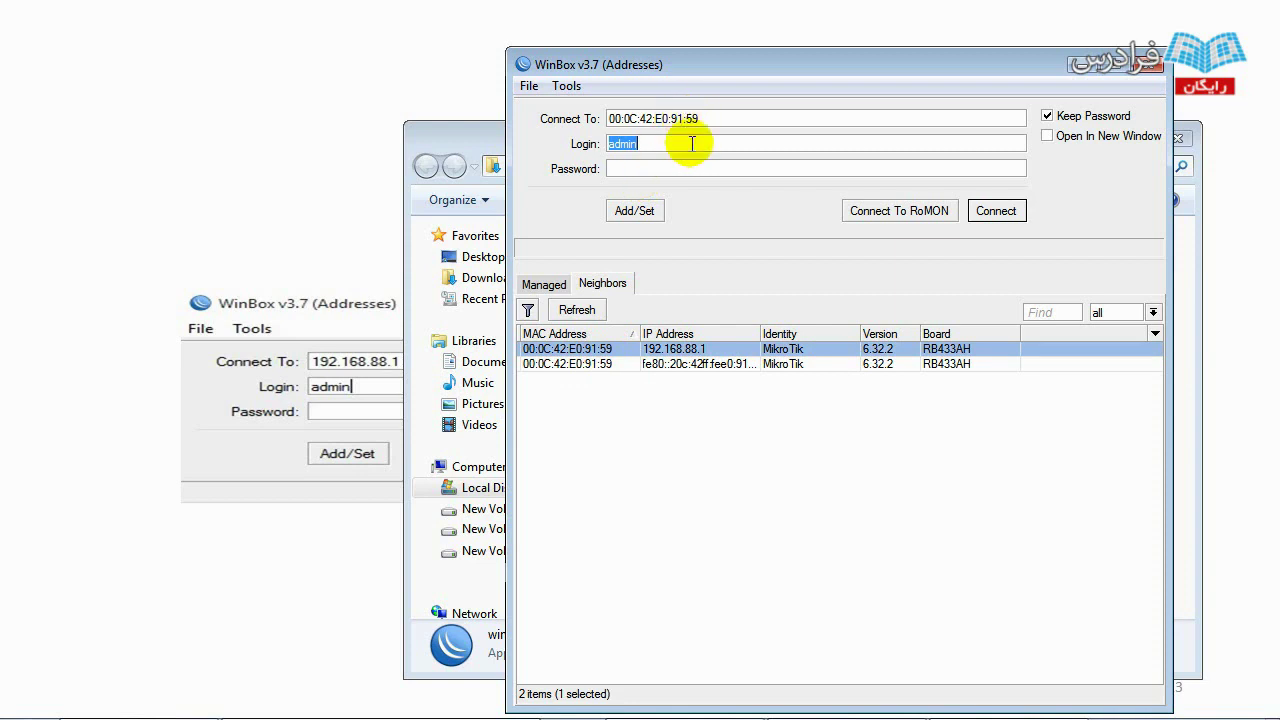
{"action": "left_click", "coordinate": [670, 348]}
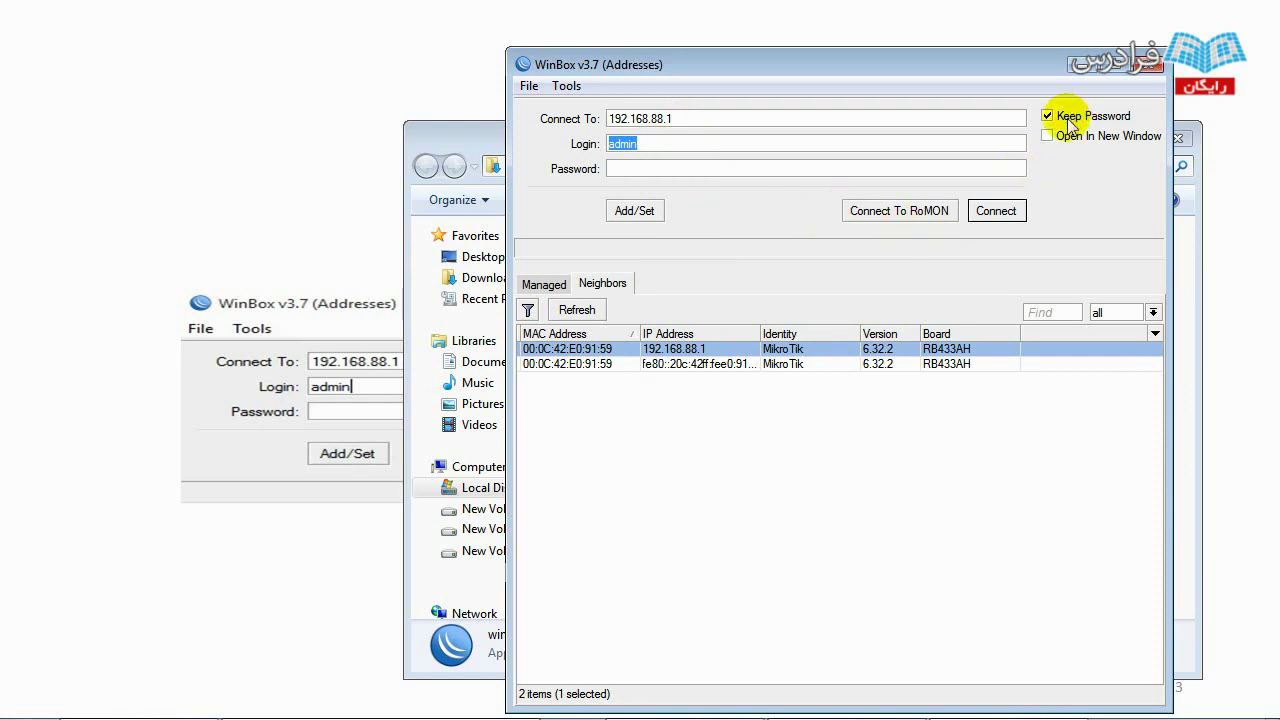
{"action": "left_click", "coordinate": [1005, 213]}
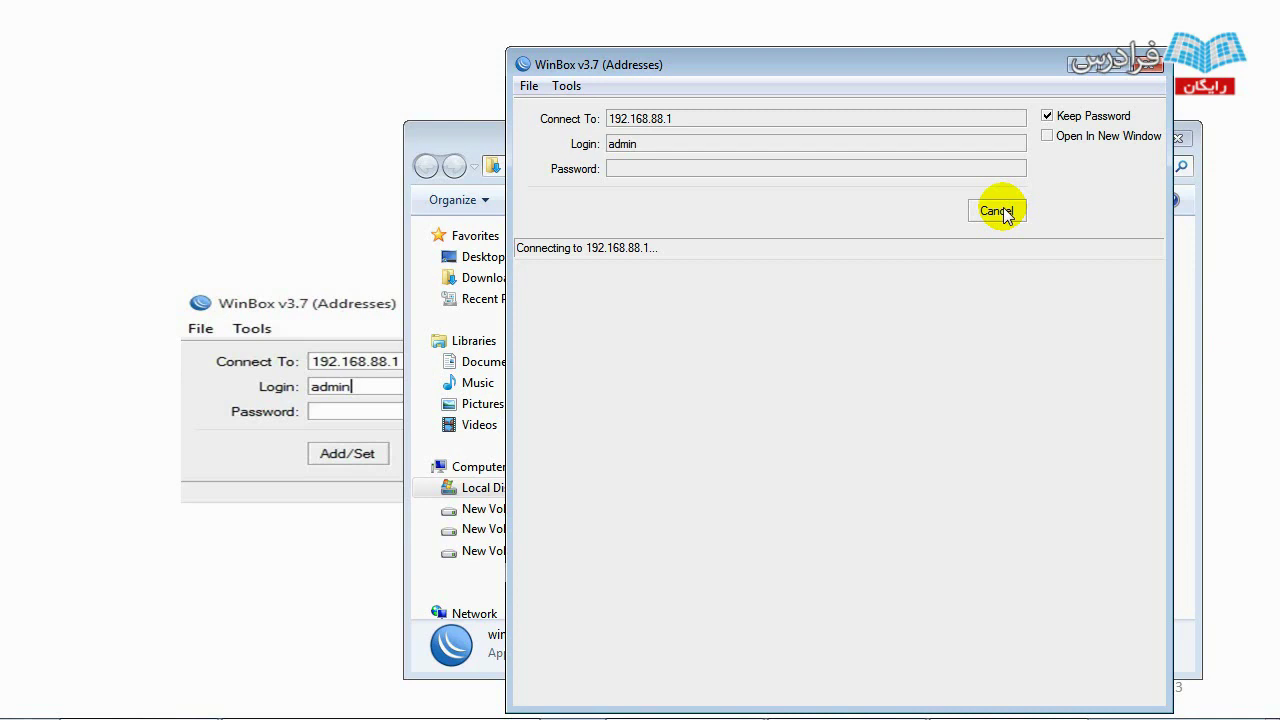
{"action": "left_click", "coordinate": [1000, 211]}
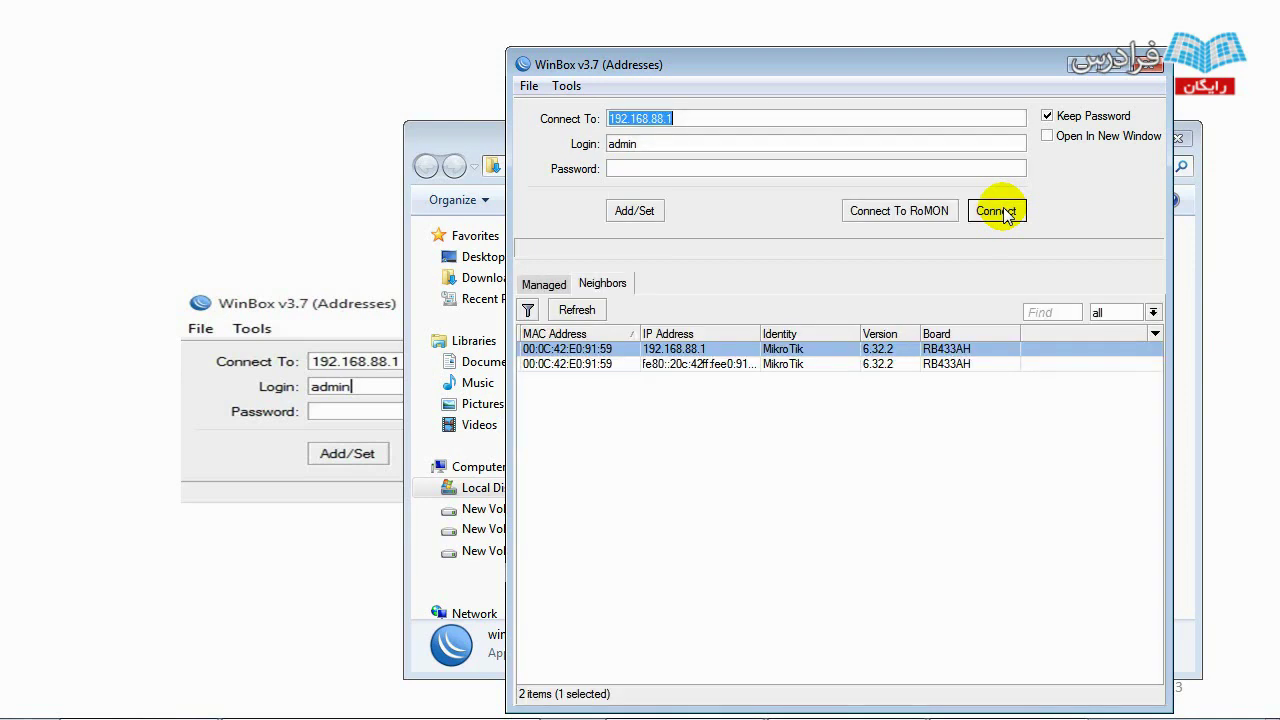
Connect to the router by MAC address 00:0C:42:E0:91:59 using the admin password
{"action": "left_click", "coordinate": [598, 349]}
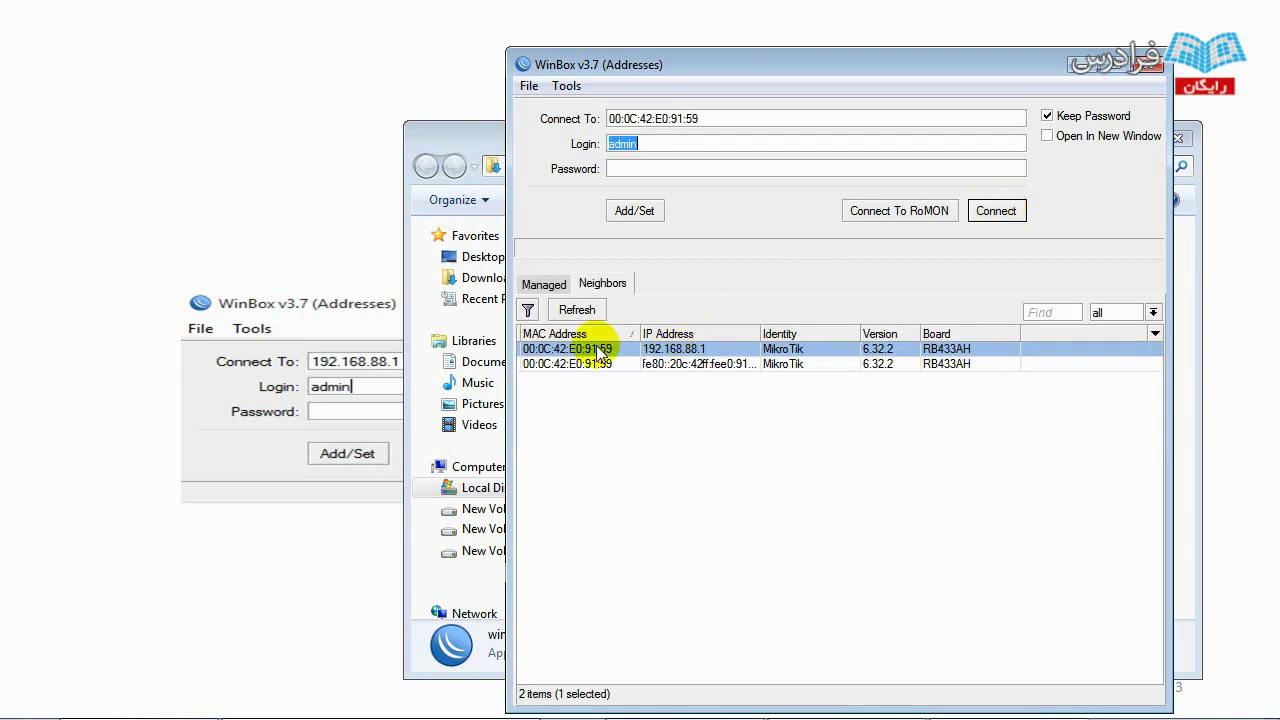
{"action": "left_click", "coordinate": [1000, 211]}
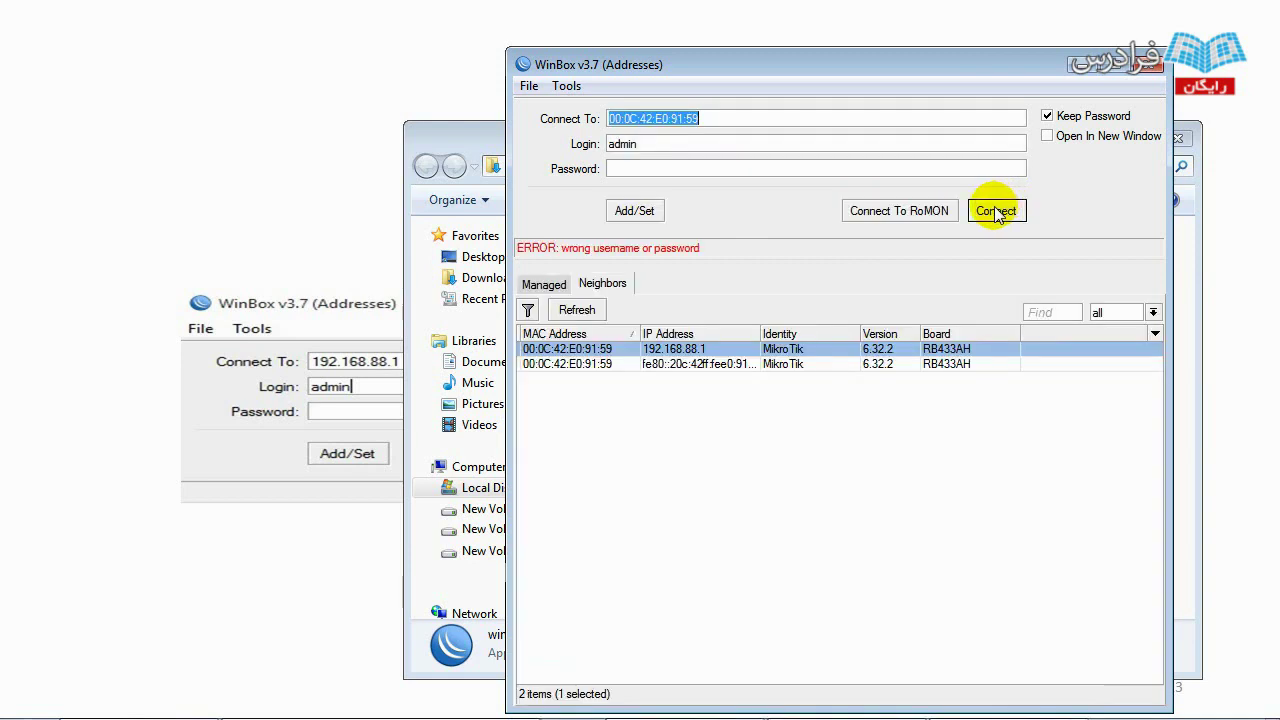
{"action": "left_click", "coordinate": [722, 170]}
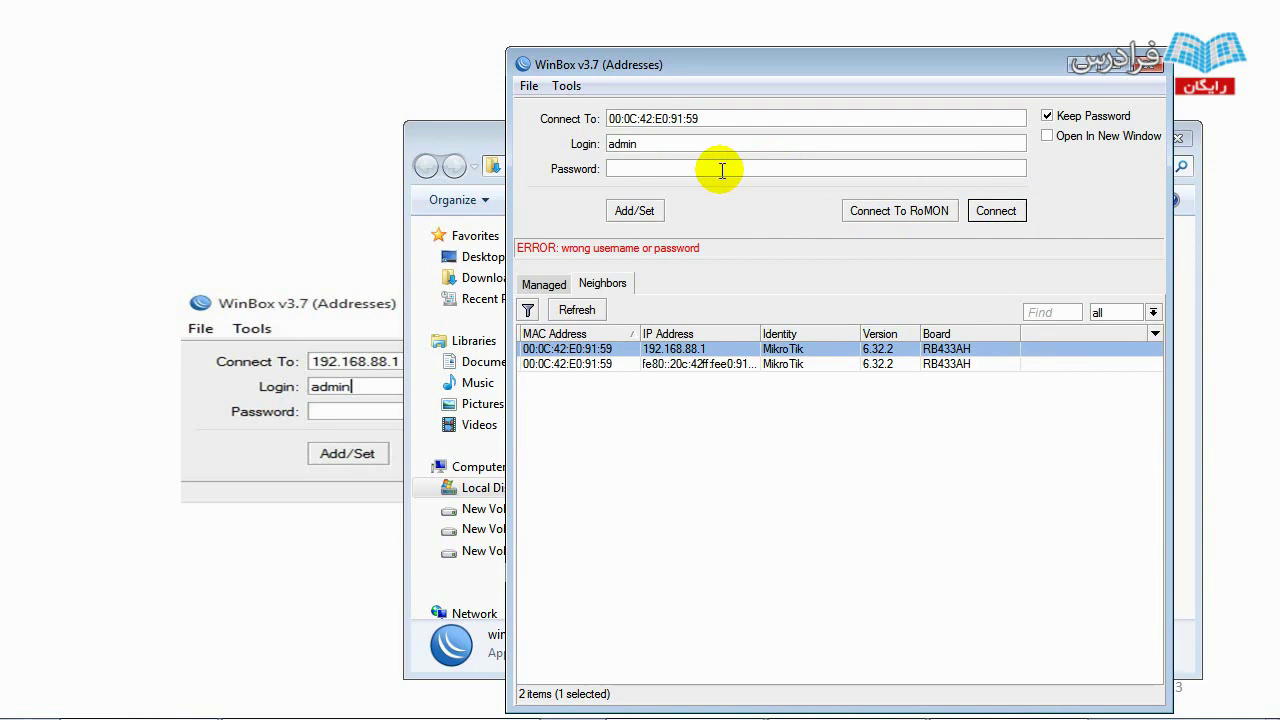
{"action": "type", "text": "********"}
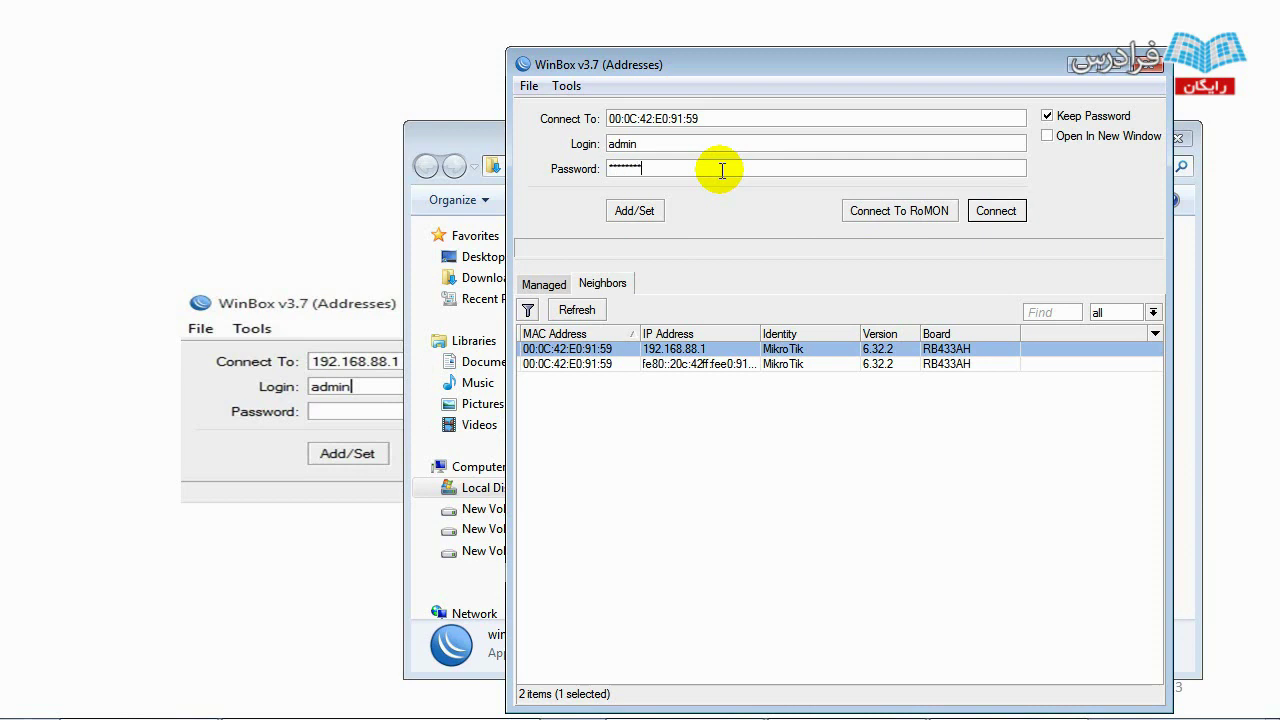
{"action": "type", "text": "*"}
{"action": "left_click", "coordinate": [1008, 213]}
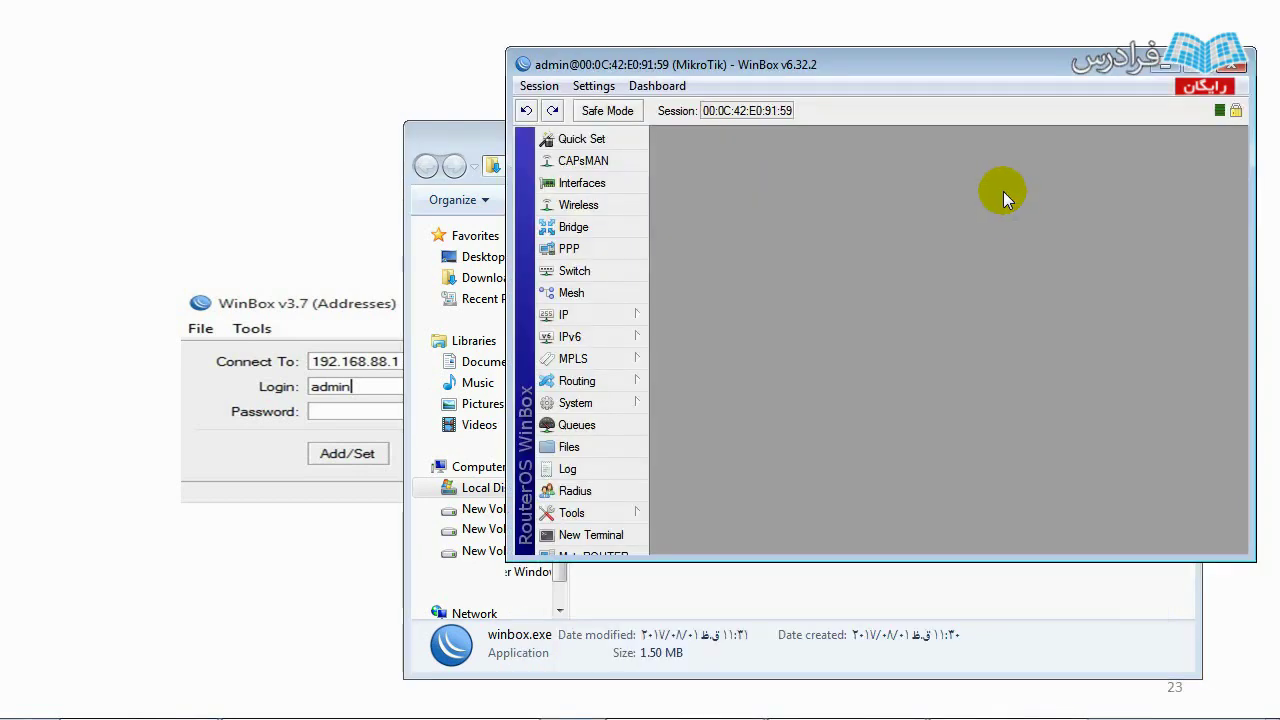
Move the RouterOS session window up and left so it is fully visible
{"action": "left_click_drag", "start_coordinate": [978, 64], "coordinate": [803, 89]}
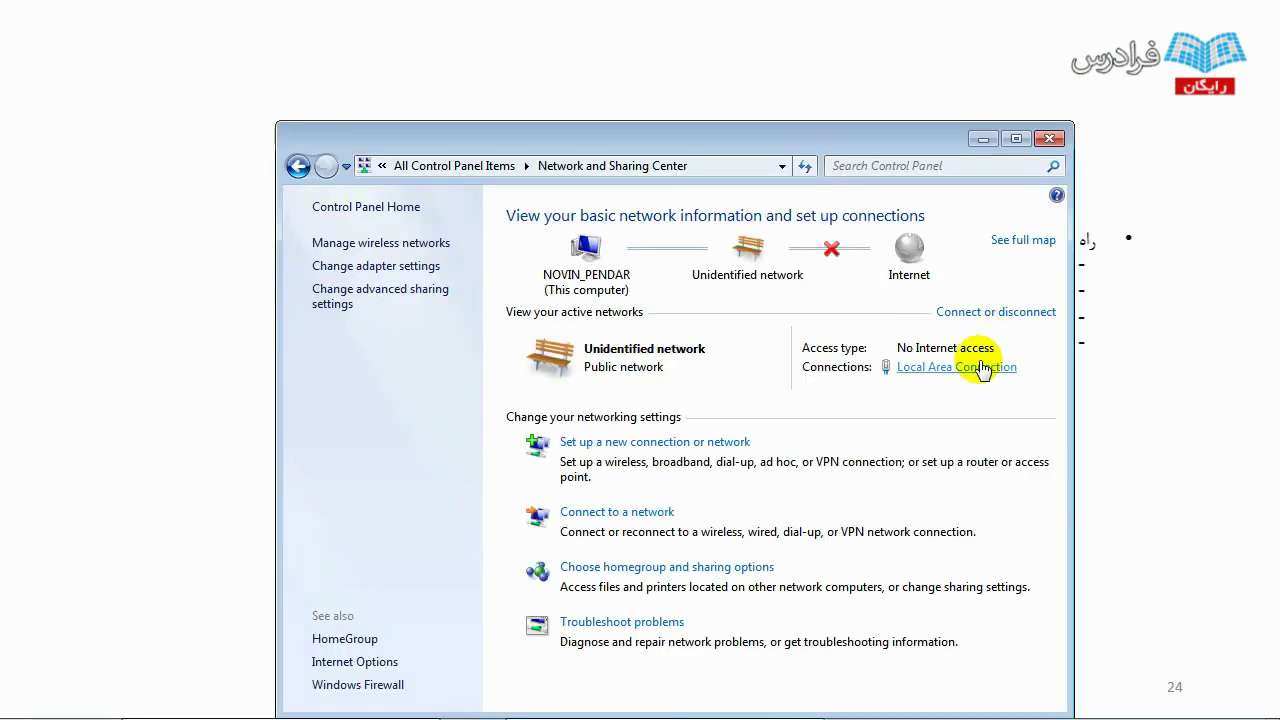
Give Local Area Connection static IPv4 192.168.88.2 with subnet mask 255.255.255.0
{"action": "left_click", "coordinate": [975, 367]}
{"action": "left_click", "coordinate": [510, 512]}
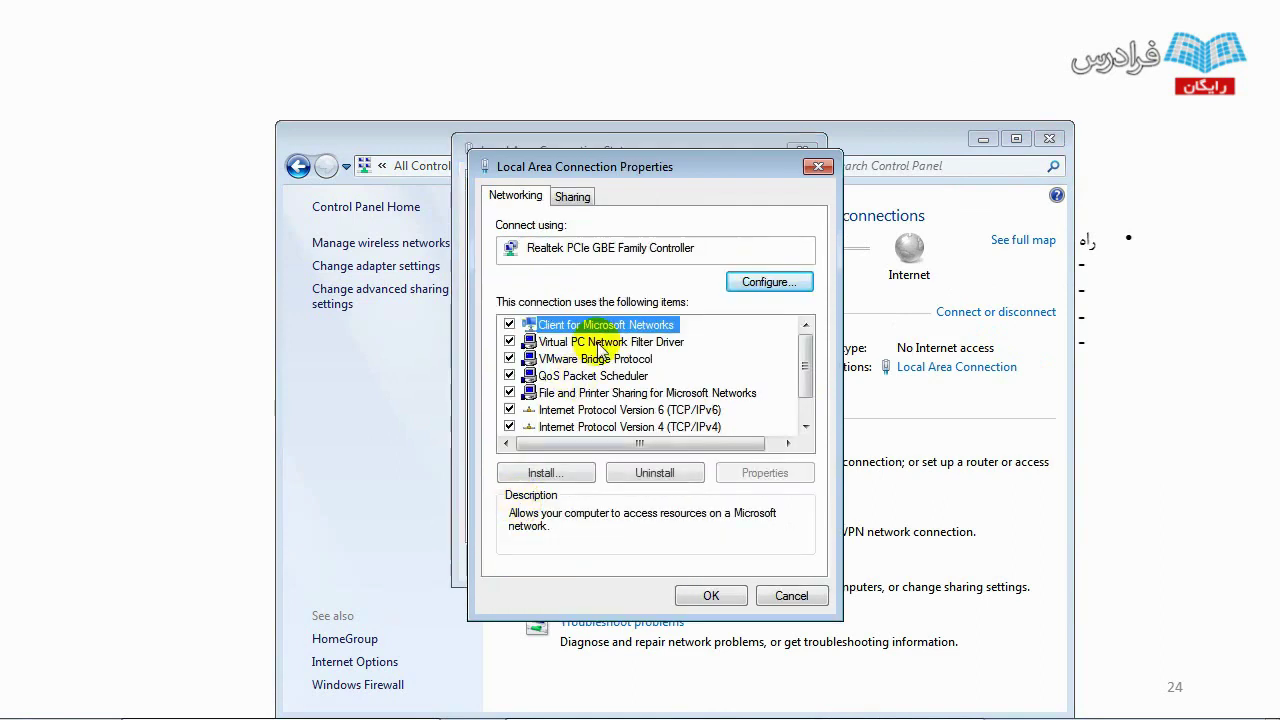
{"action": "double_click", "coordinate": [596, 428]}
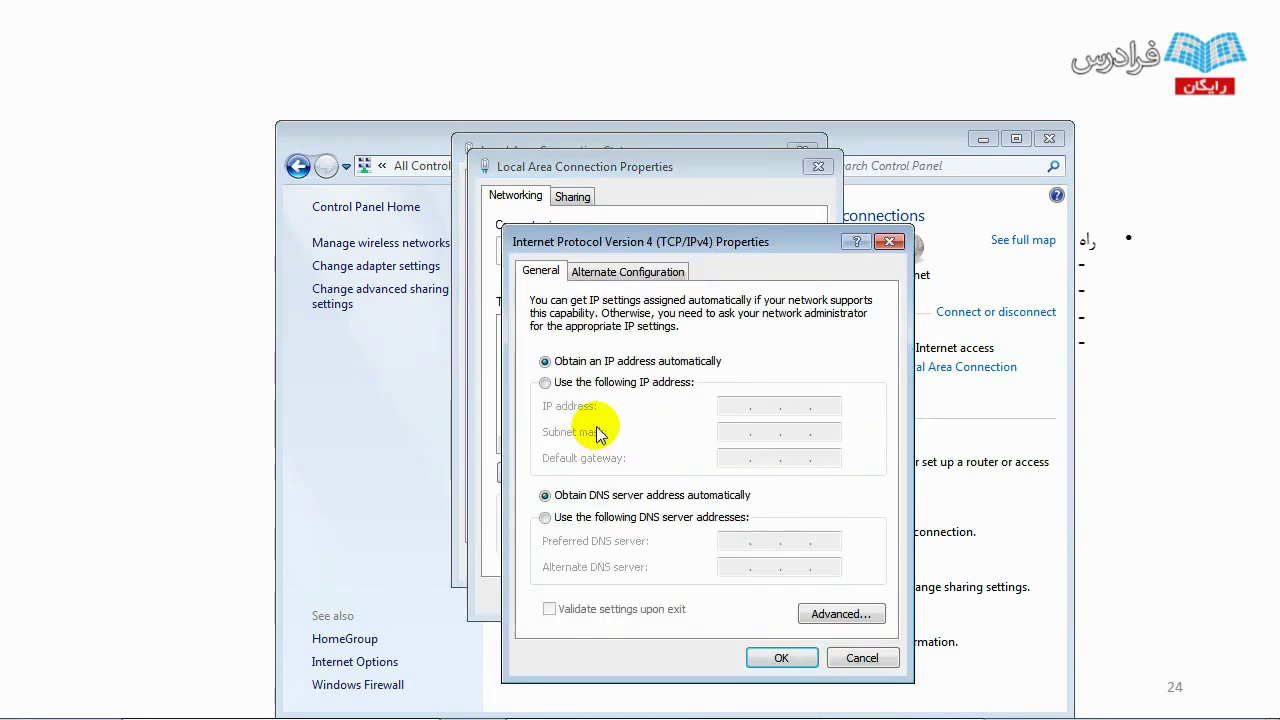
{"action": "left_click", "coordinate": [620, 382]}
{"action": "left_click", "coordinate": [727, 405]}
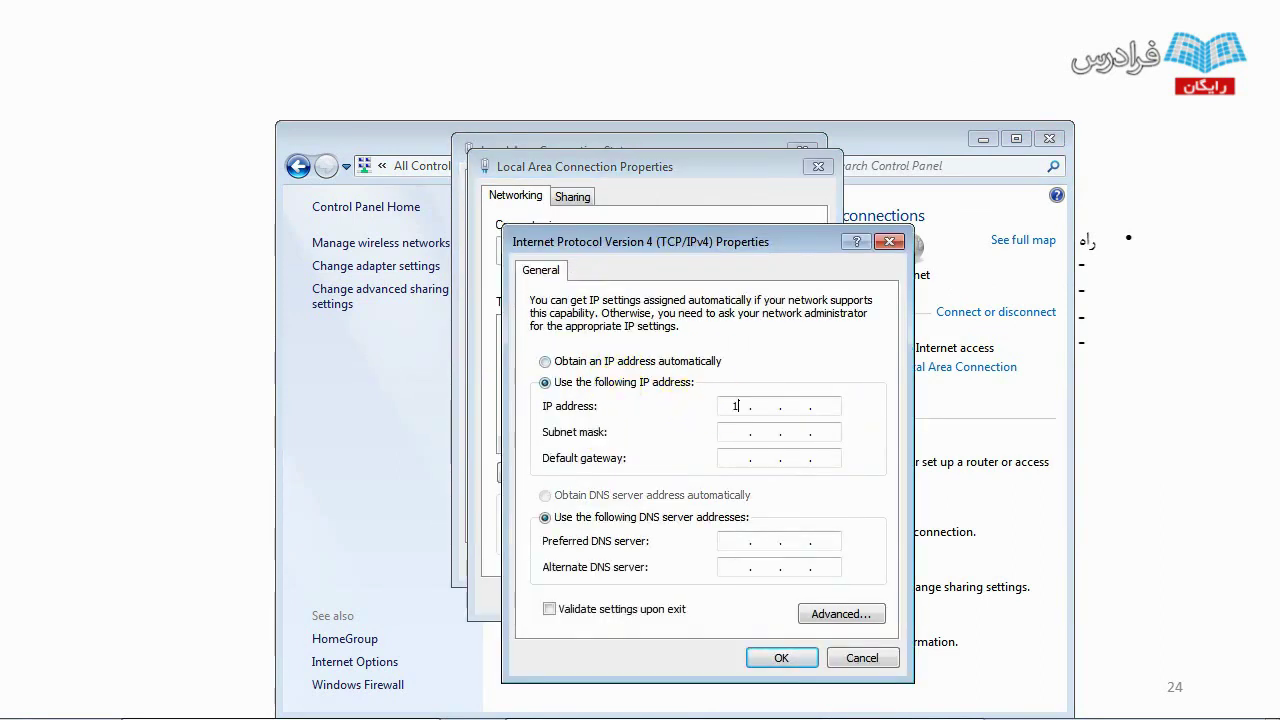
{"action": "type", "text": "192 . 168 . 88 . 2"}
{"action": "key", "text": "Tab"}
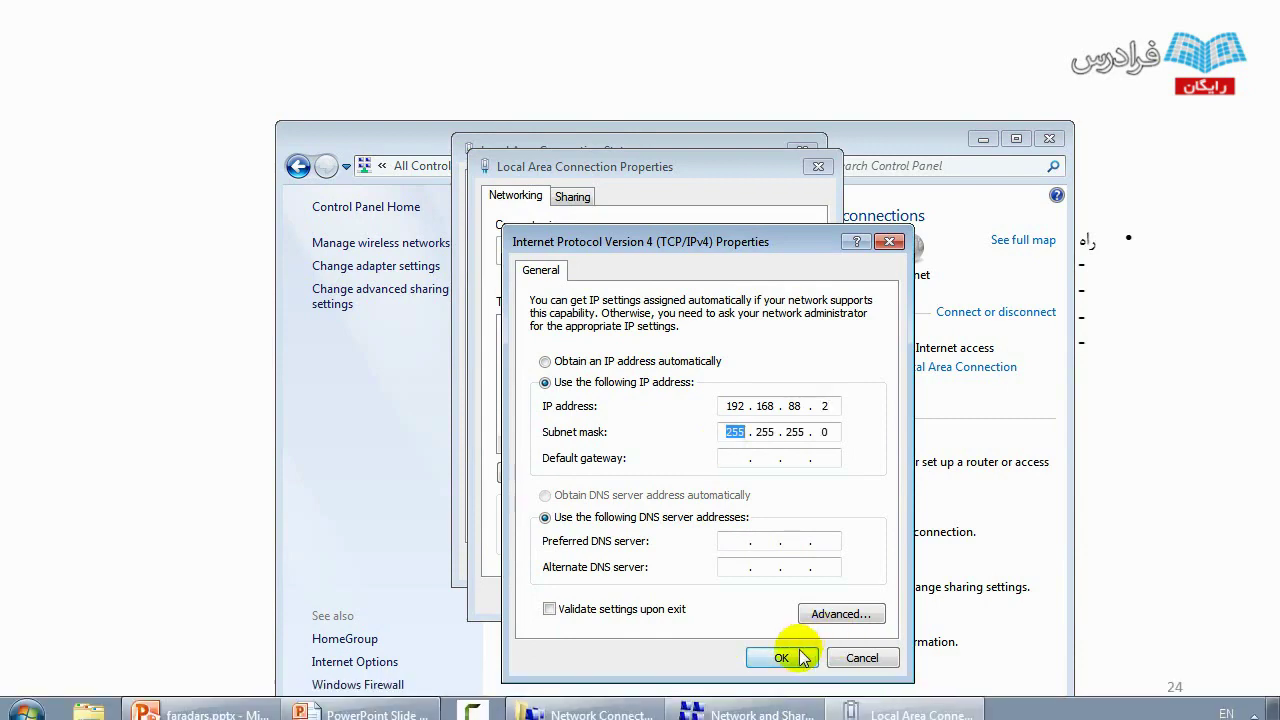
{"action": "left_click", "coordinate": [801, 657]}
Close the connection properties and status windows and minimize Network and Sharing Center
{"action": "left_click", "coordinate": [714, 593]}
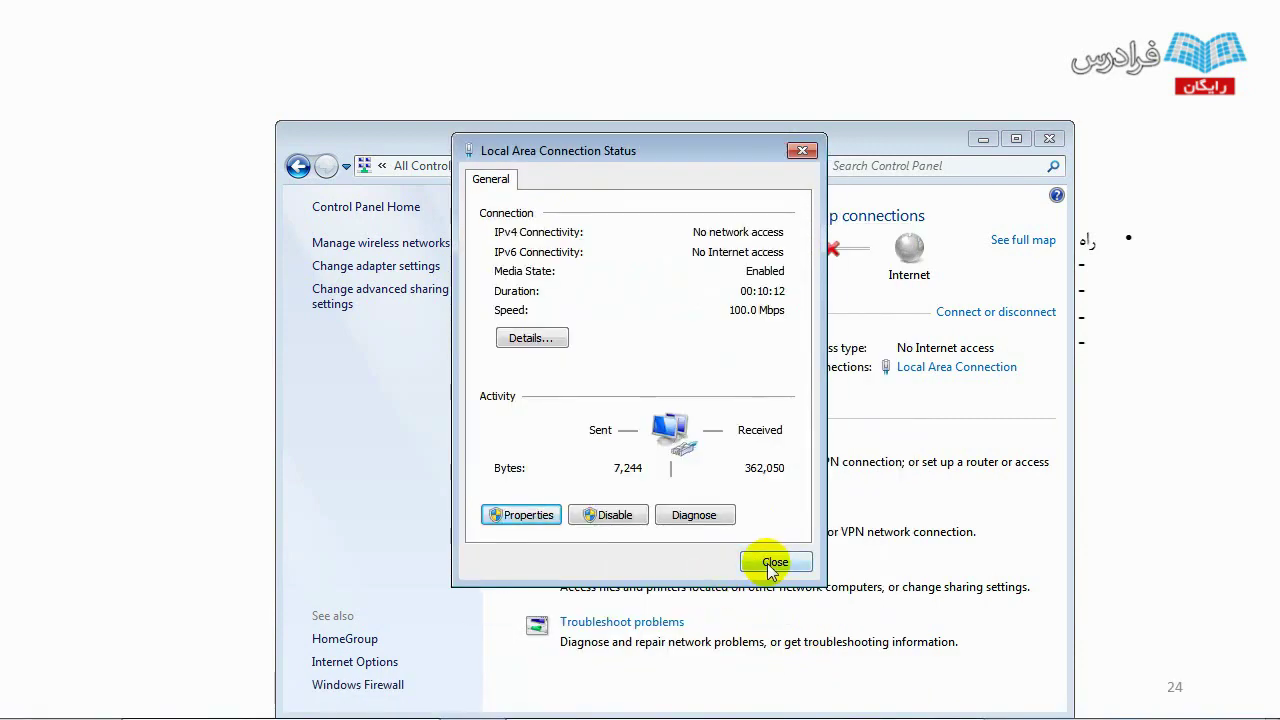
{"action": "left_click", "coordinate": [772, 563]}
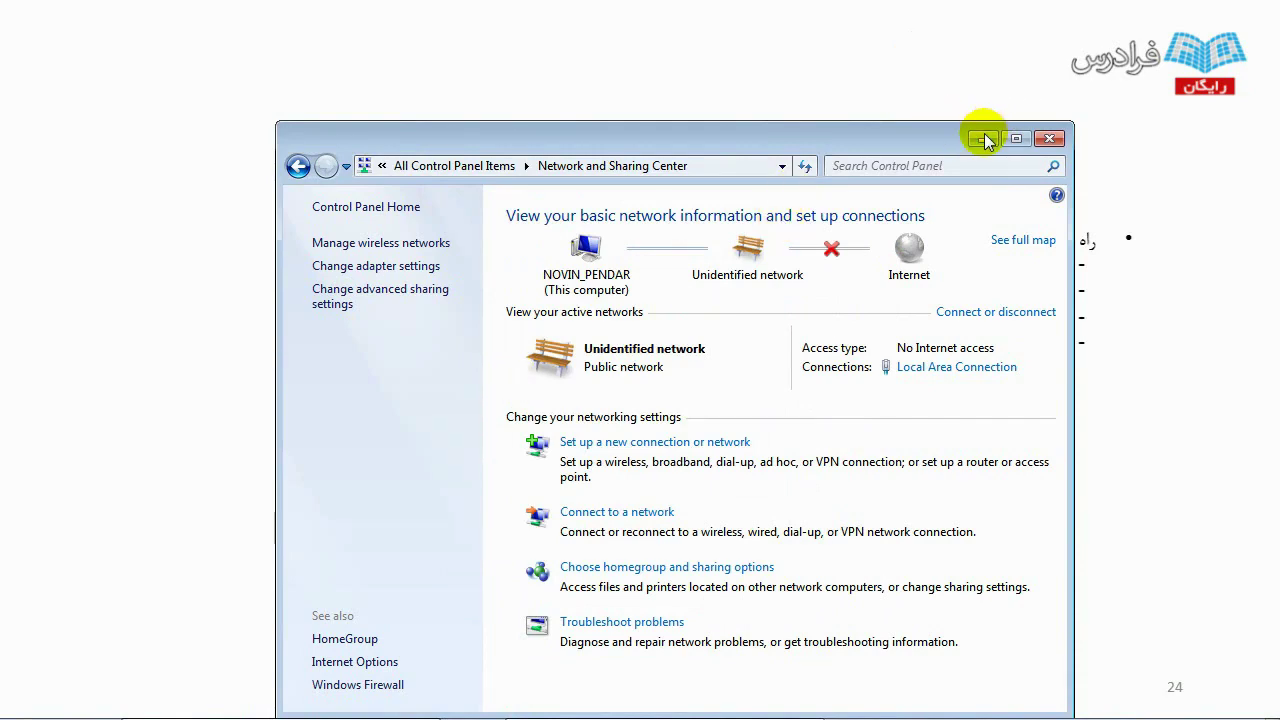
{"action": "left_click", "coordinate": [985, 140]}
{"action": "key", "text": "super"}
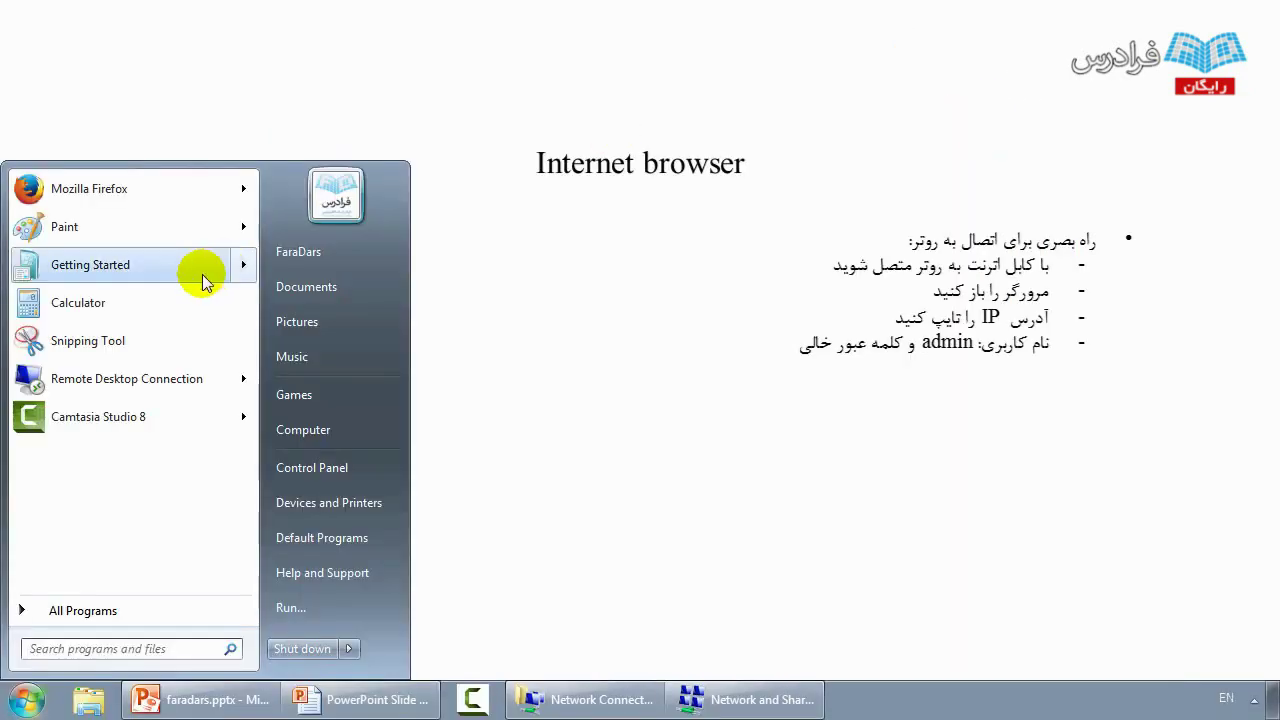
Launch Firefox and load 192.168.88.1 to reach the RouterOS WebFig login page
{"action": "left_click", "coordinate": [157, 200]}
{"action": "left_click", "coordinate": [393, 51]}
{"action": "type", "text": "1"}
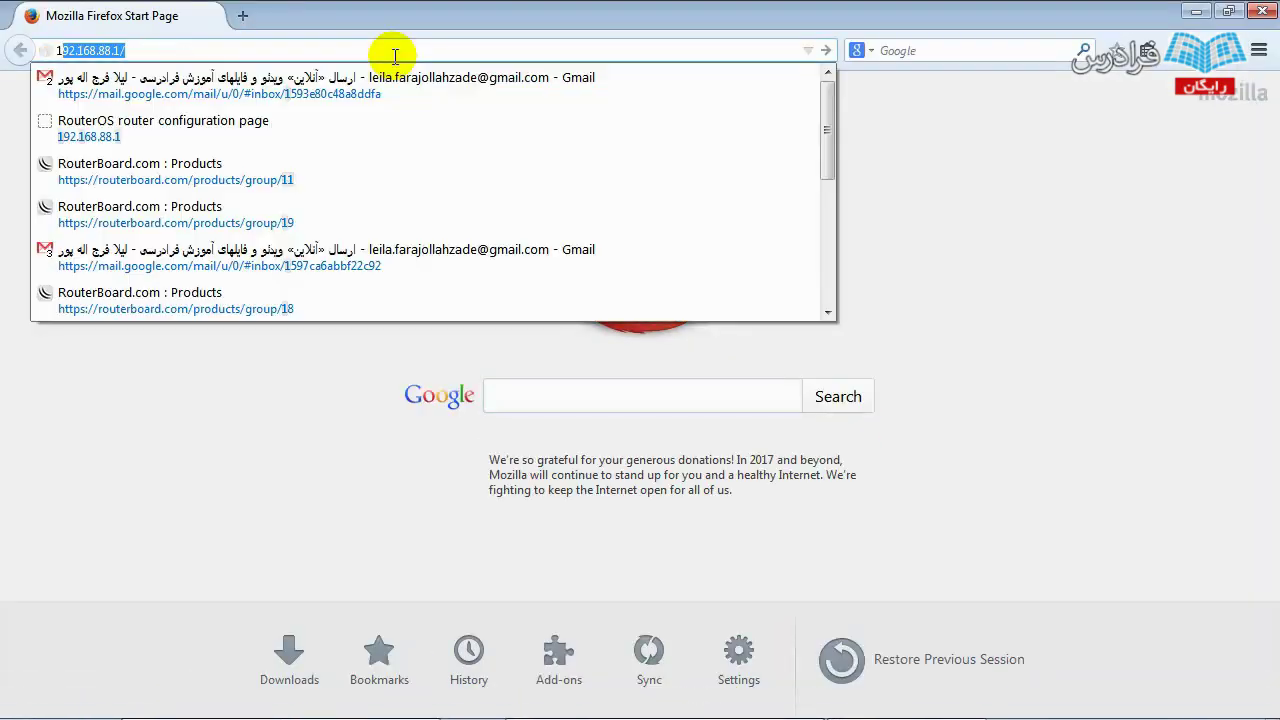
{"action": "type", "text": "92.168.8"}
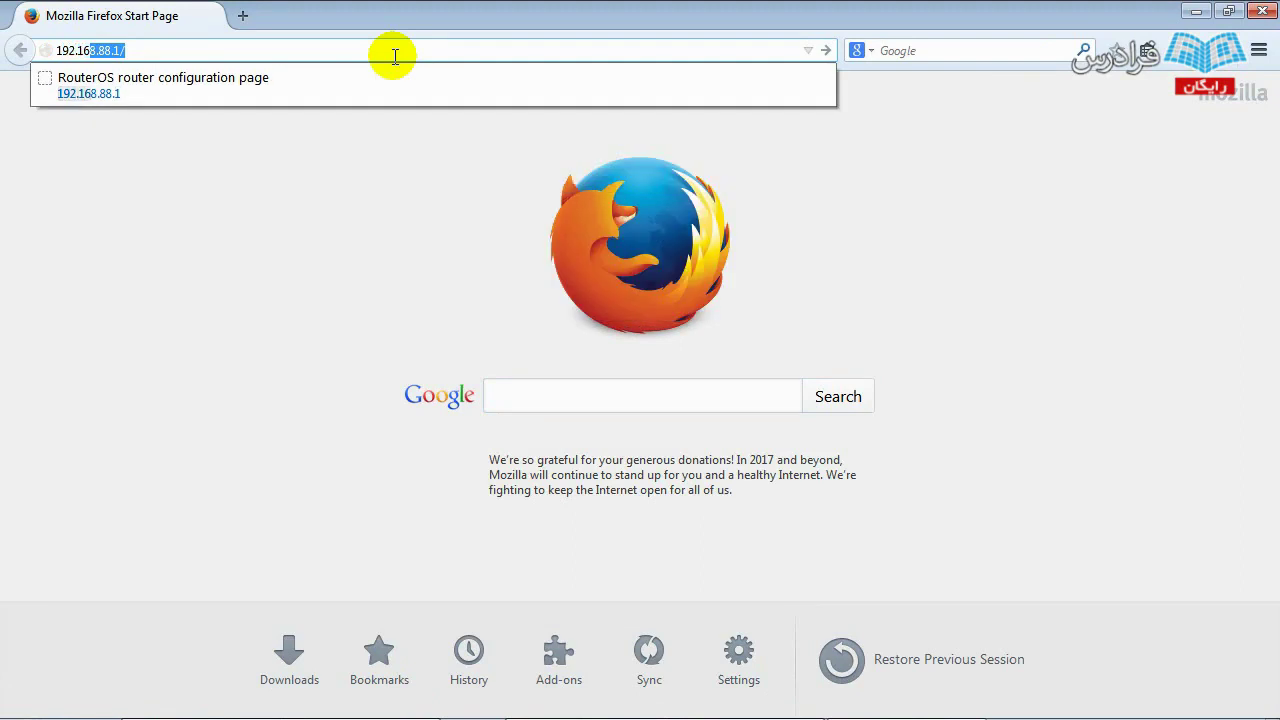
{"action": "type", "text": "8.1"}
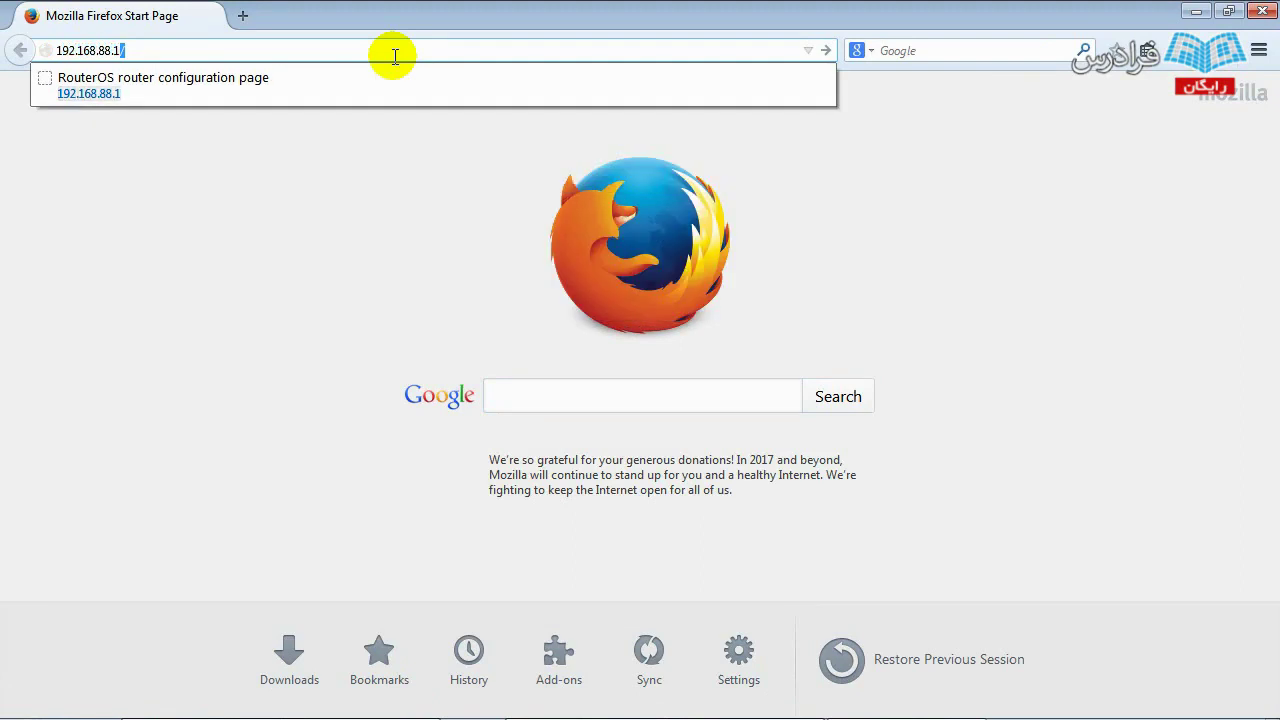
{"action": "key", "text": "Return"}
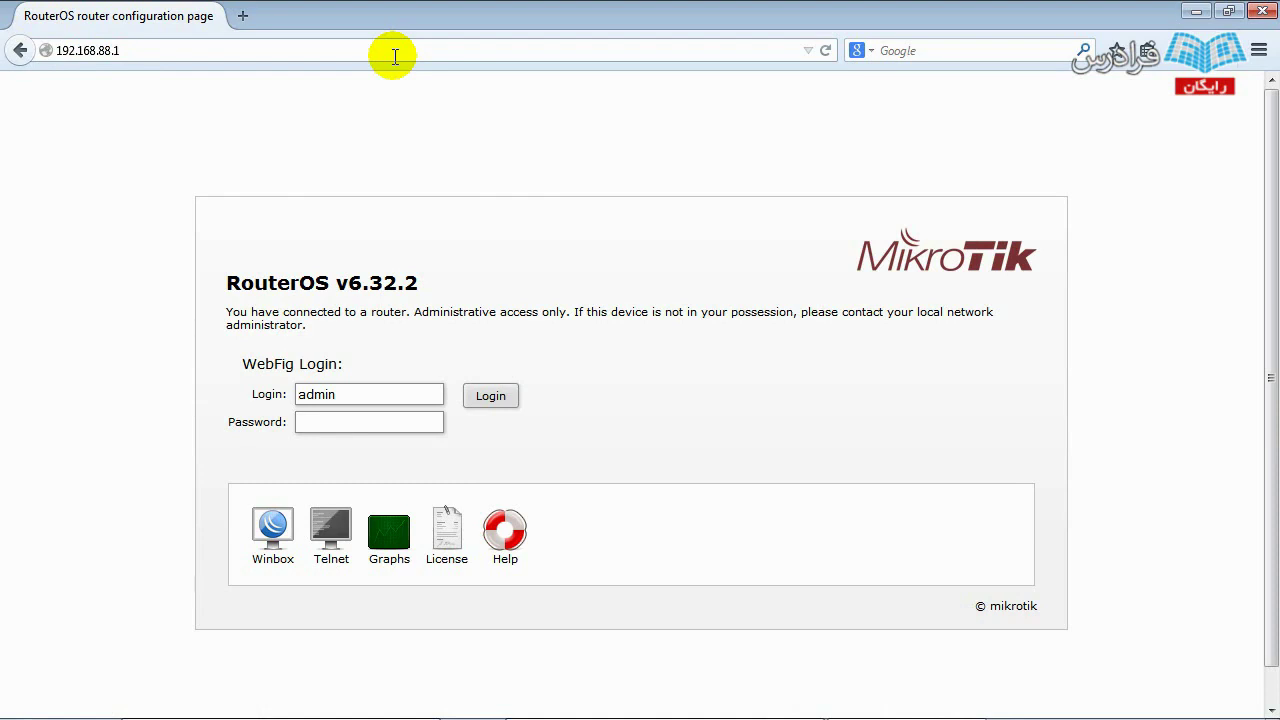
Enter the admin password, cancel the offered winbox.exe download, and log in to WebFig
{"action": "left_click", "coordinate": [323, 425]}
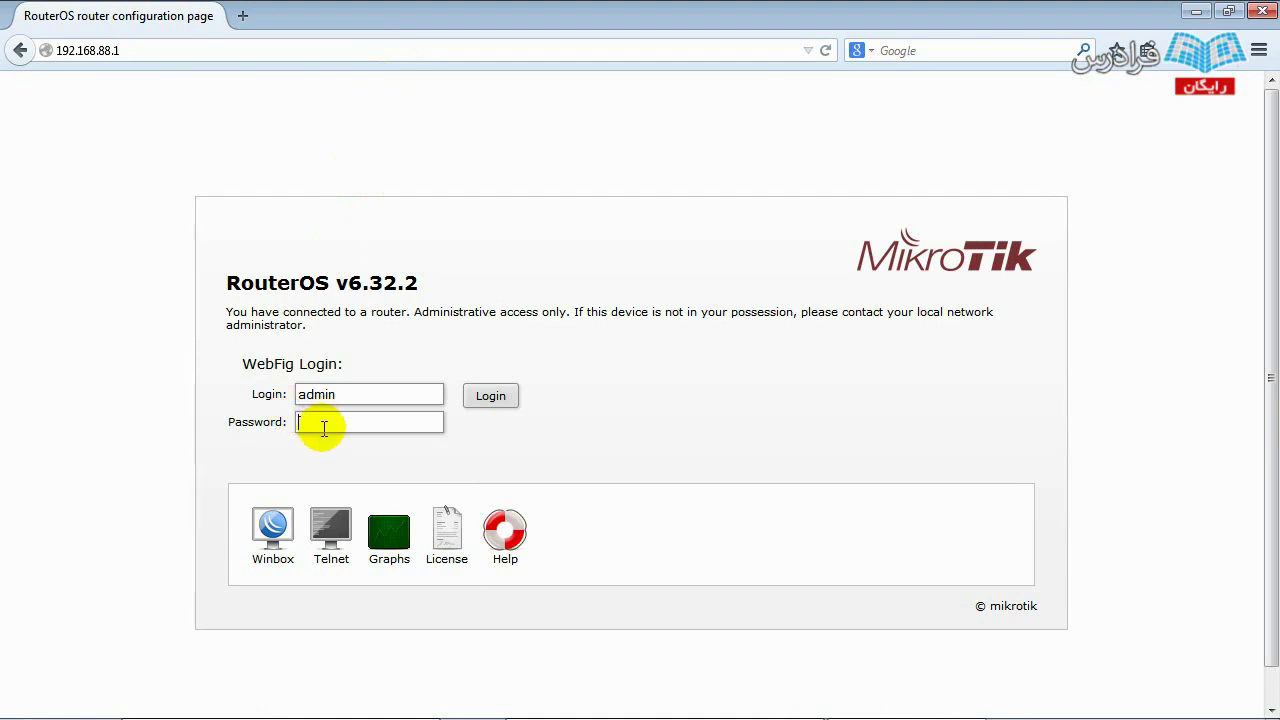
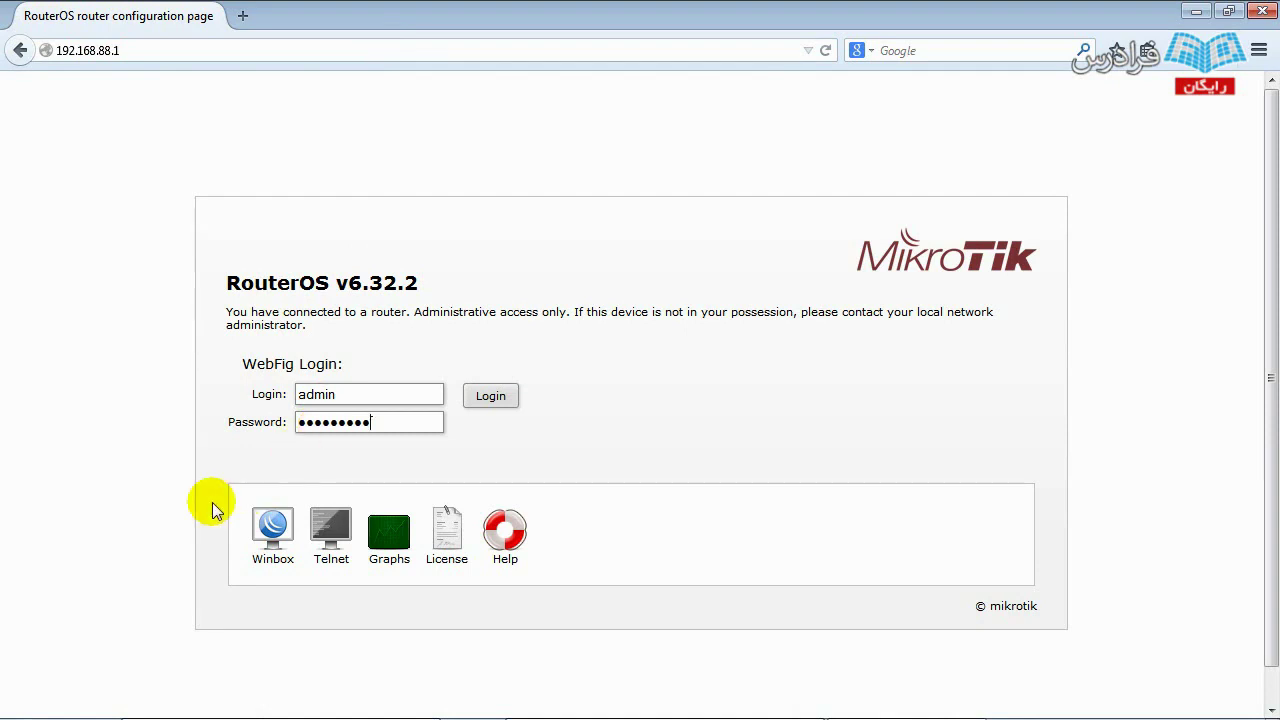
{"action": "left_click", "coordinate": [272, 558]}
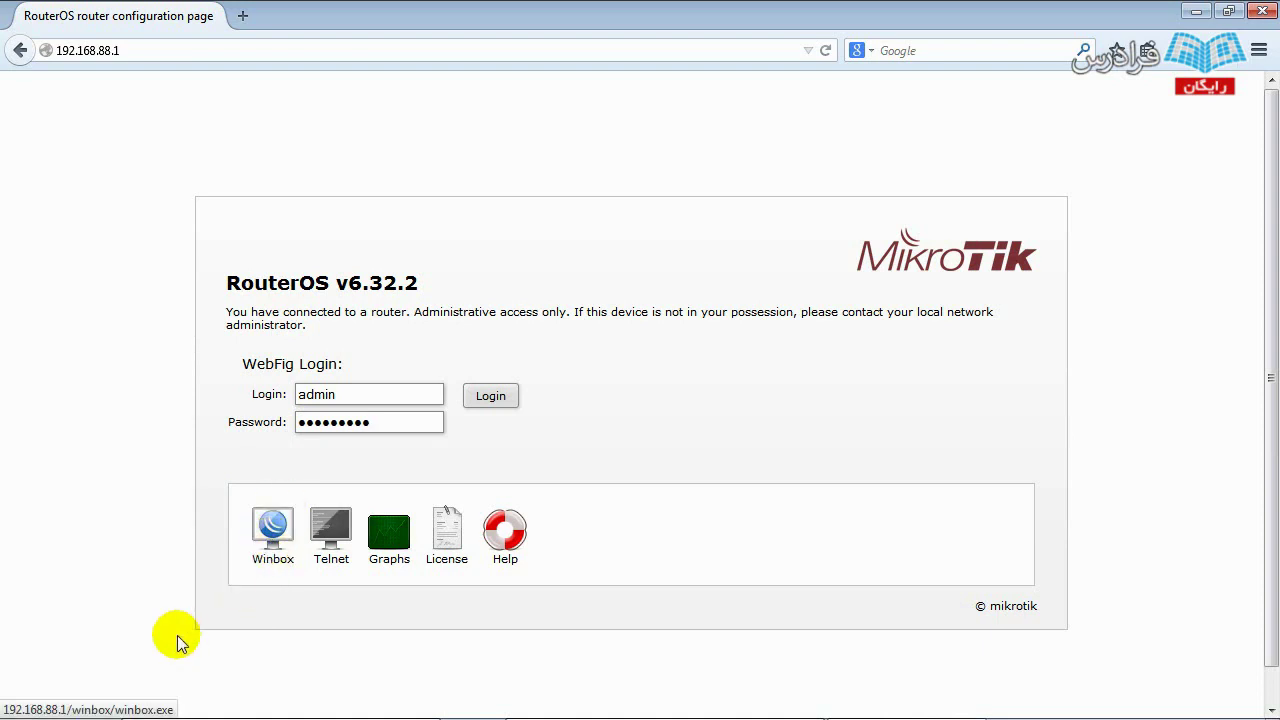
{"action": "left_click", "coordinate": [273, 536]}
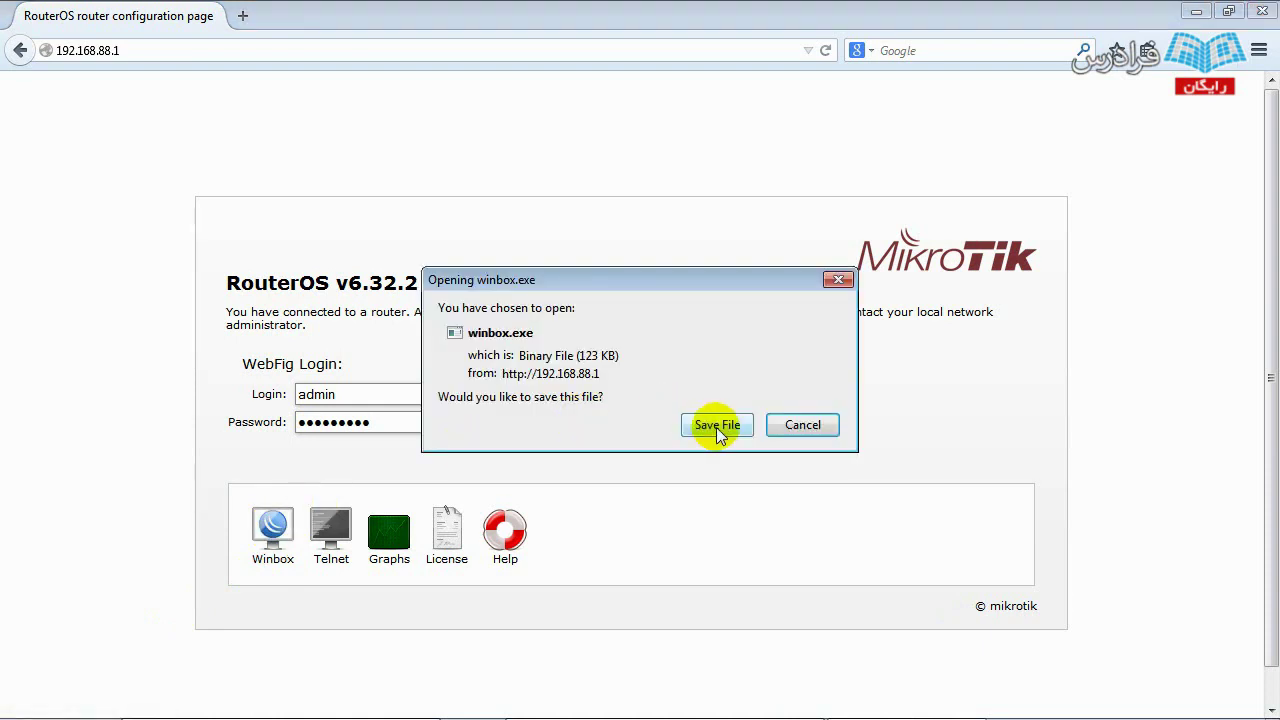
{"action": "left_click", "coordinate": [798, 424]}
{"action": "left_click", "coordinate": [487, 394]}
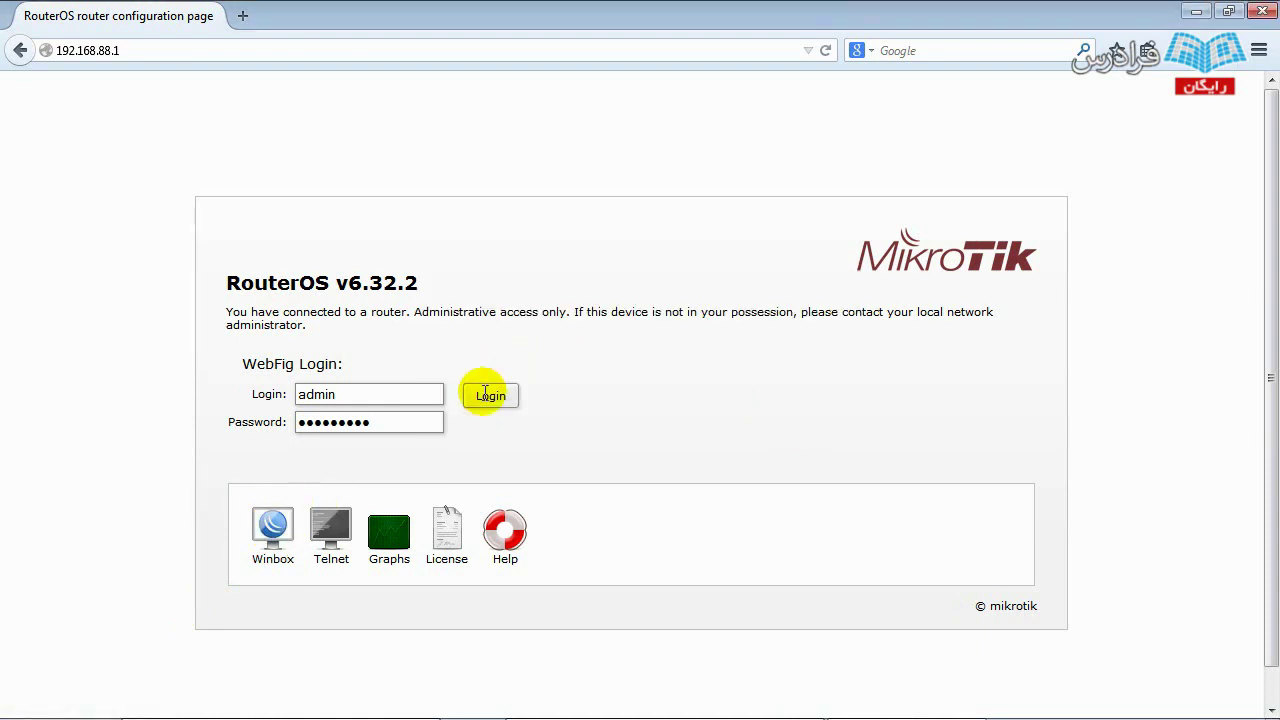
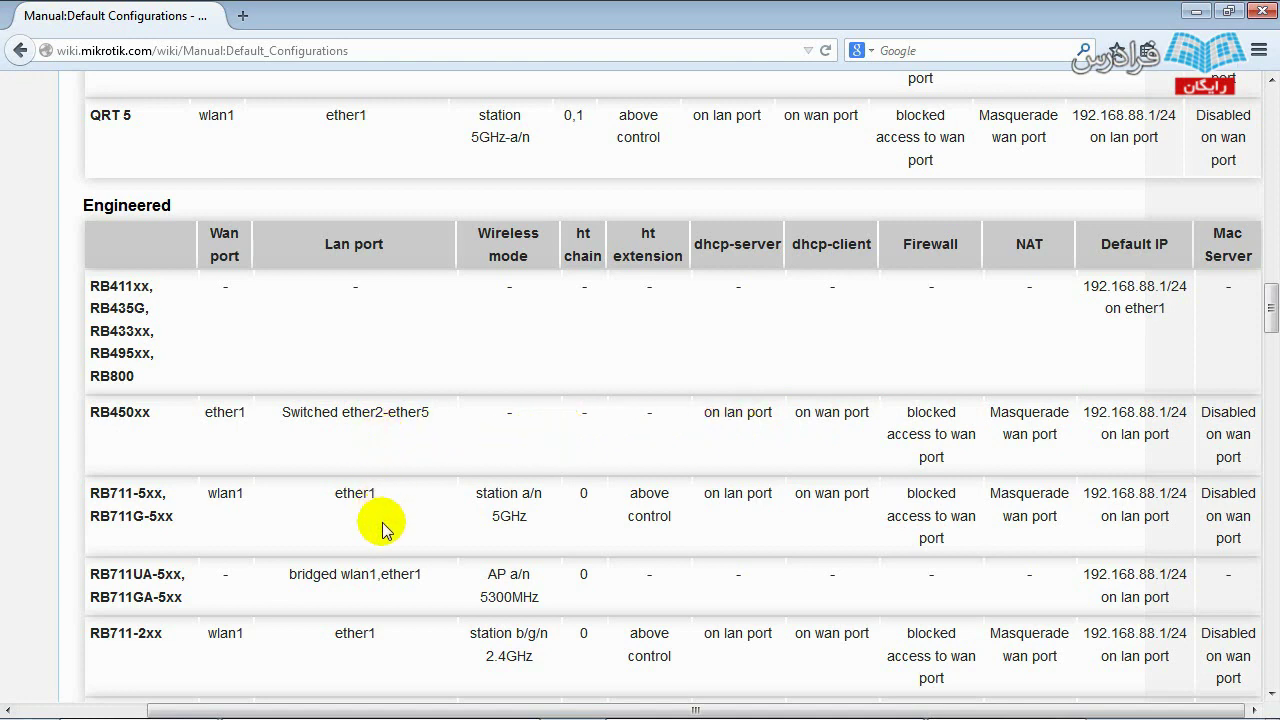
Check the wiki's Engineered defaults for RB433xx (192.168.88.1/24 on ether1), then return to WinBox
{"action": "scroll", "coordinate": [383, 527], "scroll_direction": "down", "scroll_amount": 2}
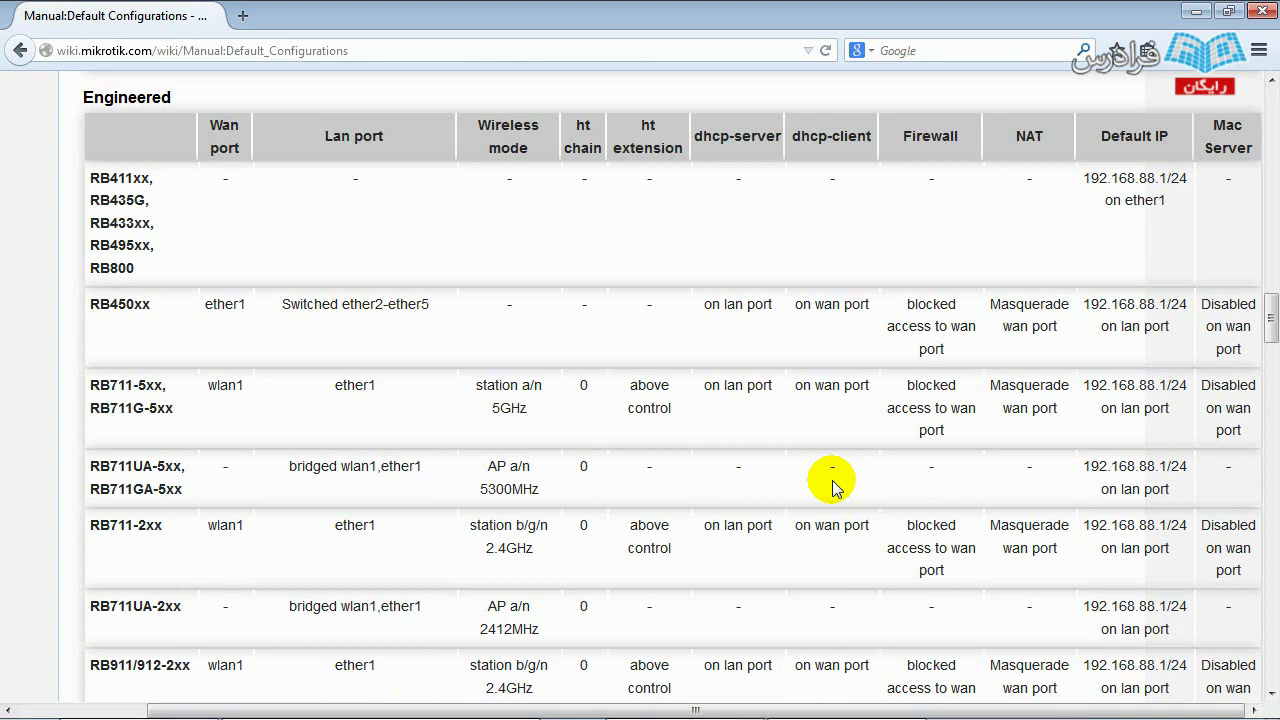
{"action": "key", "text": "alt+Tab"}
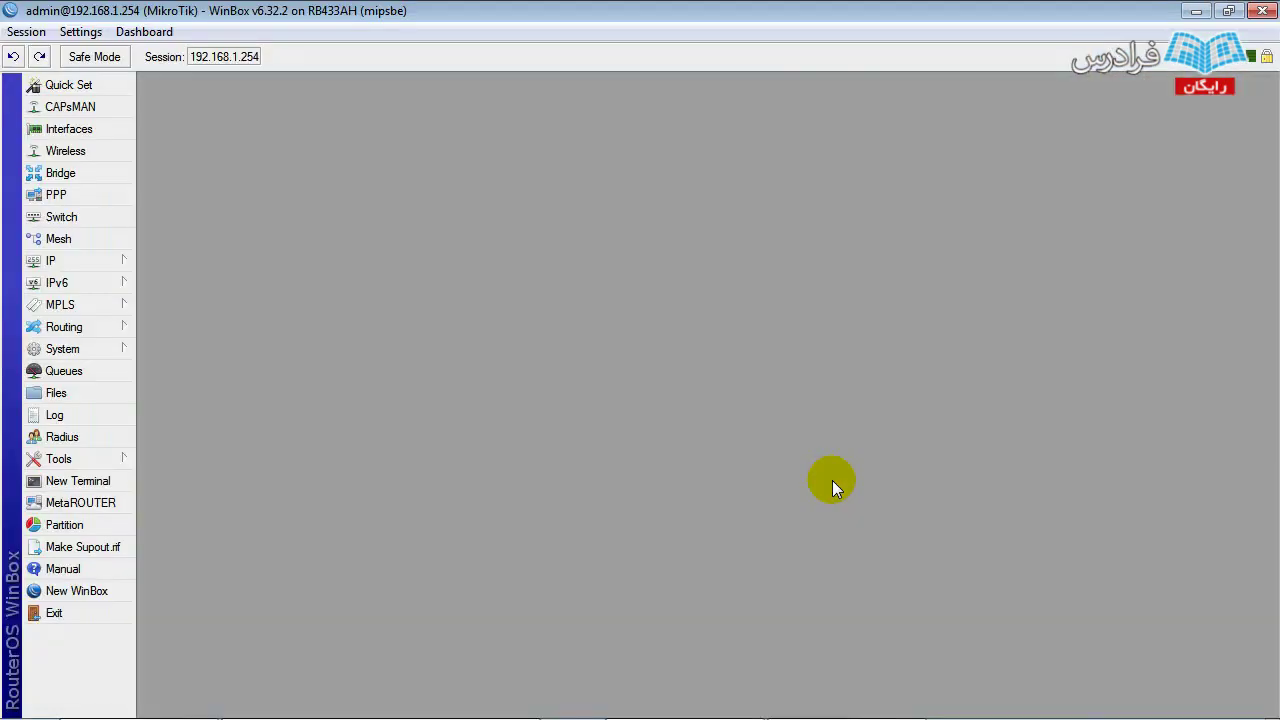
Reset the router's configuration via System > Reset Configuration and confirm the reboot
{"action": "left_click", "coordinate": [82, 348]}
{"action": "left_click", "coordinate": [195, 509]}
{"action": "left_click", "coordinate": [850, 380]}
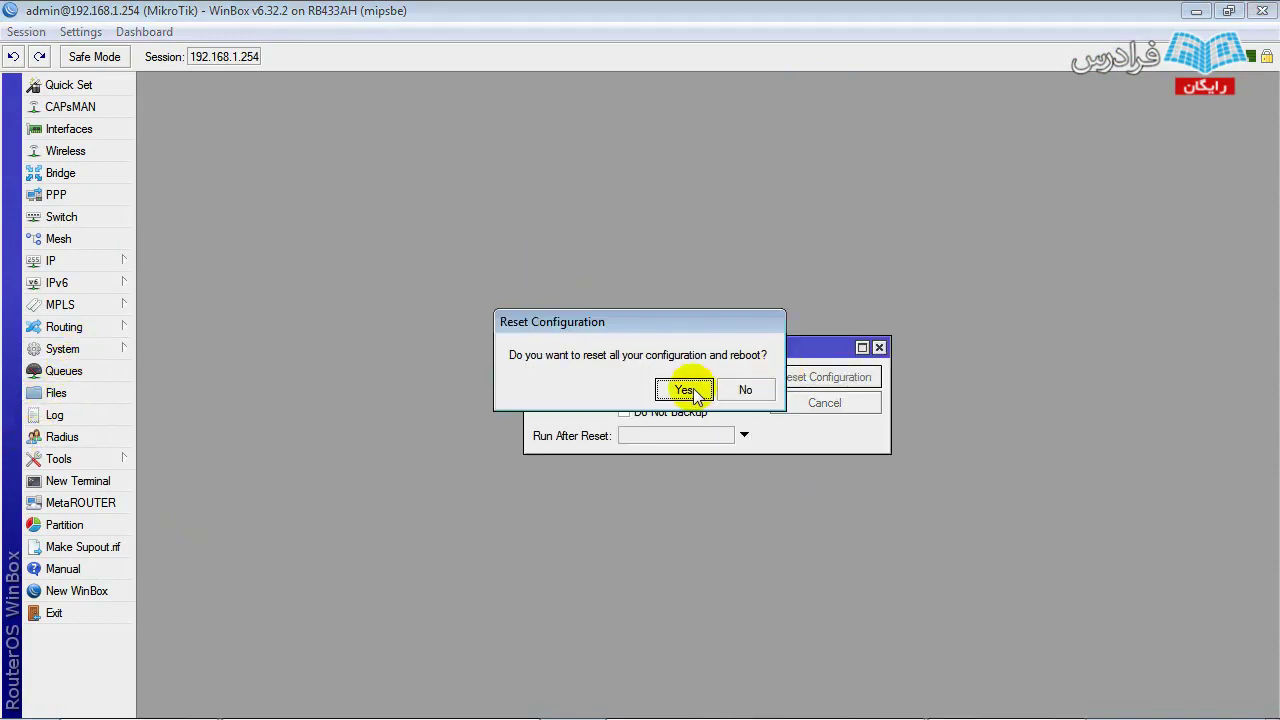
{"action": "left_click", "coordinate": [688, 389]}
Abort the reconnect to 192.168.1.254 and rescan Neighbors while the router reboots
{"action": "key", "text": "alt+Tab"}
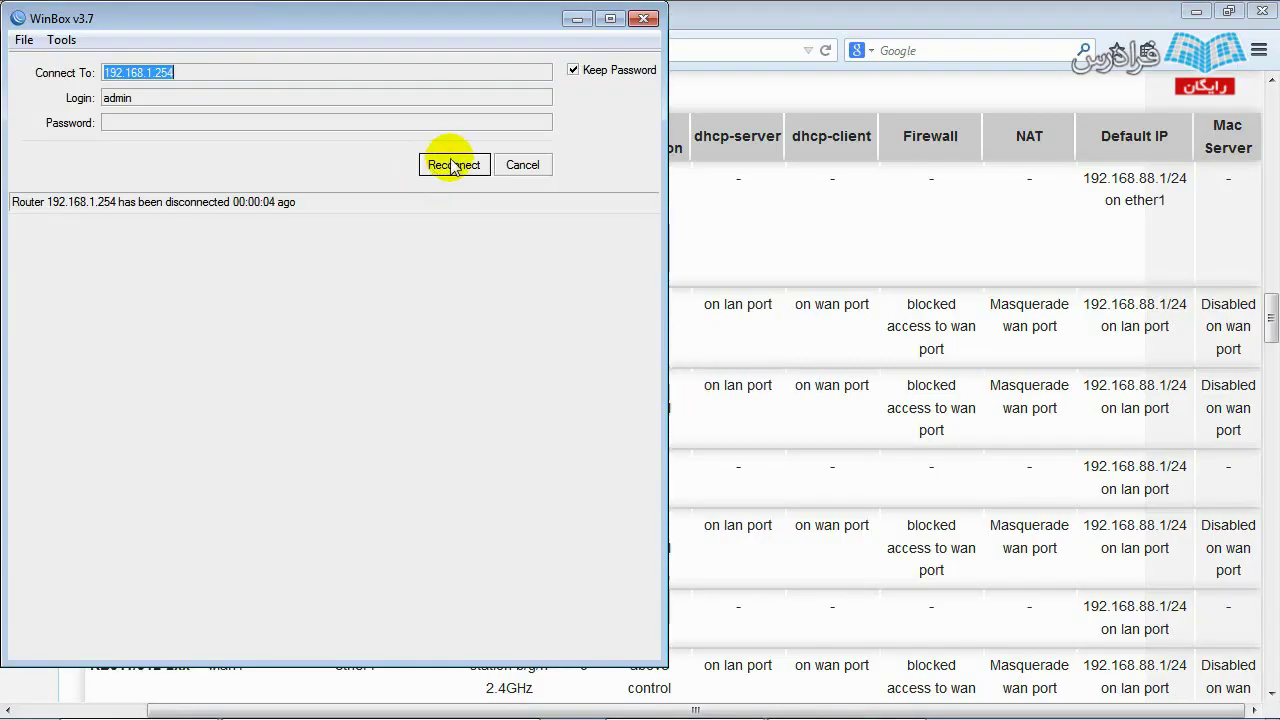
{"action": "left_click", "coordinate": [453, 166]}
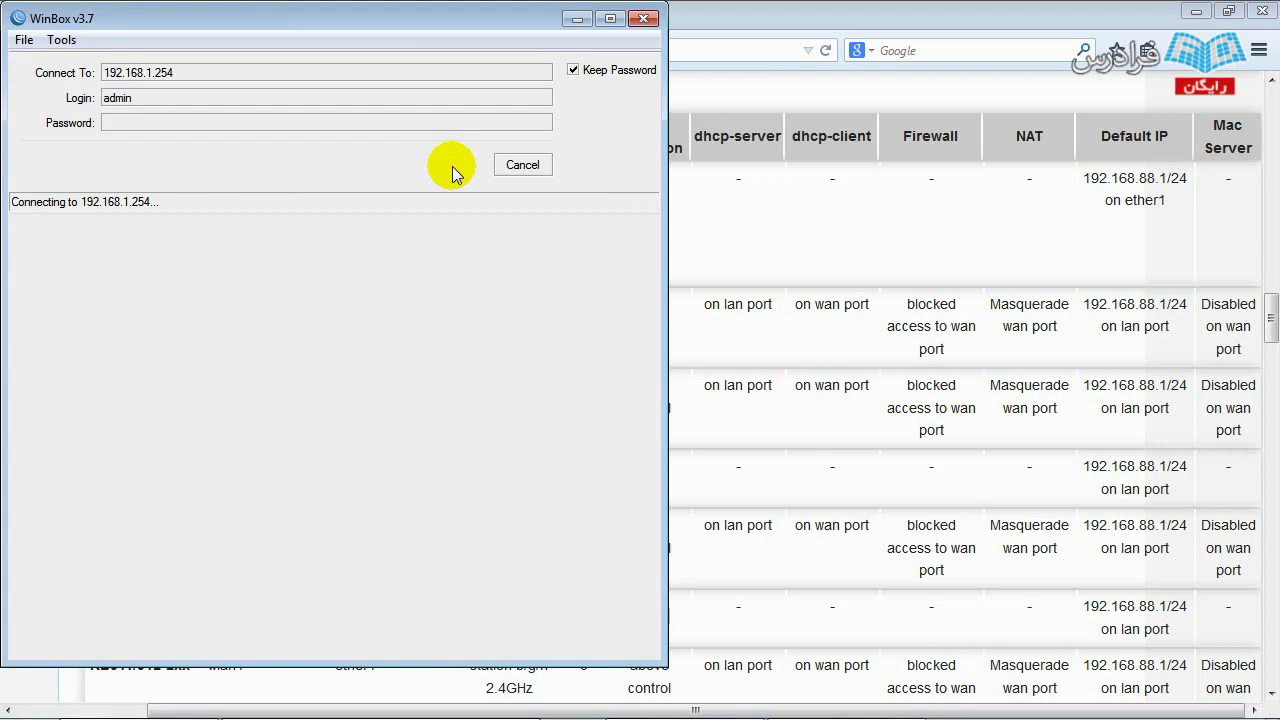
{"action": "left_click", "coordinate": [522, 167]}
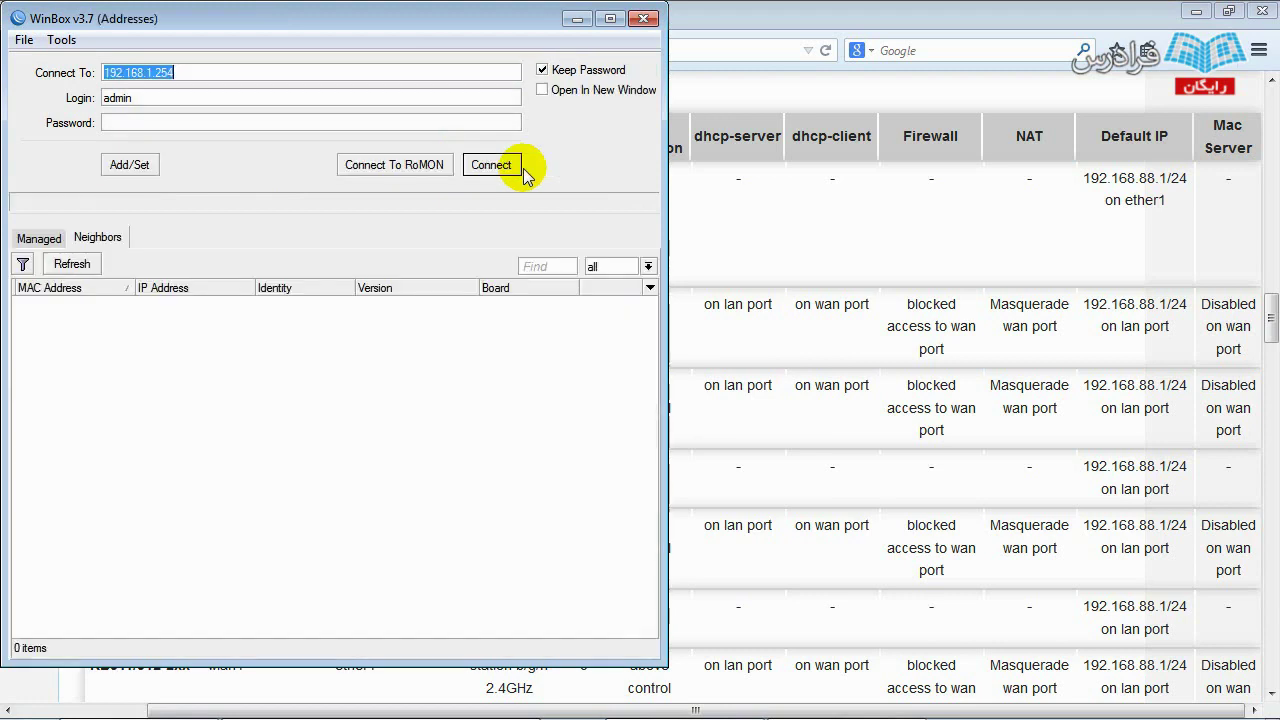
{"action": "left_click", "coordinate": [72, 266]}
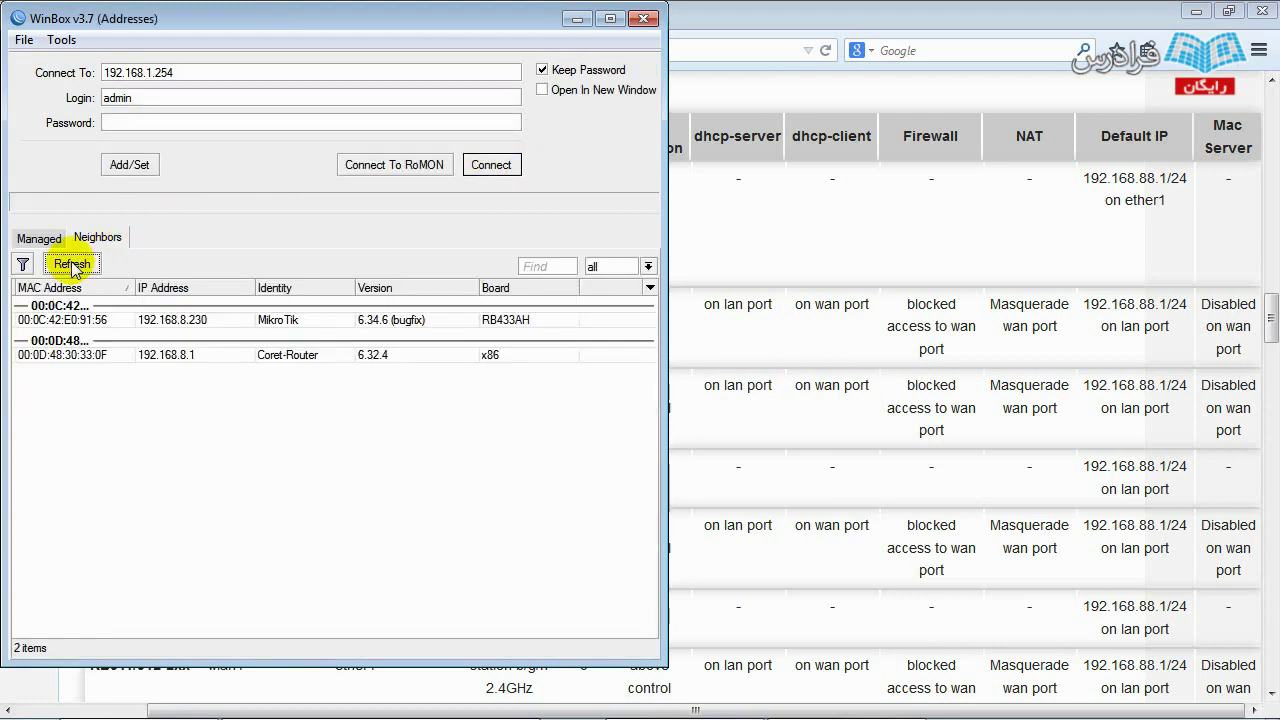
{"action": "left_click", "coordinate": [72, 266]}
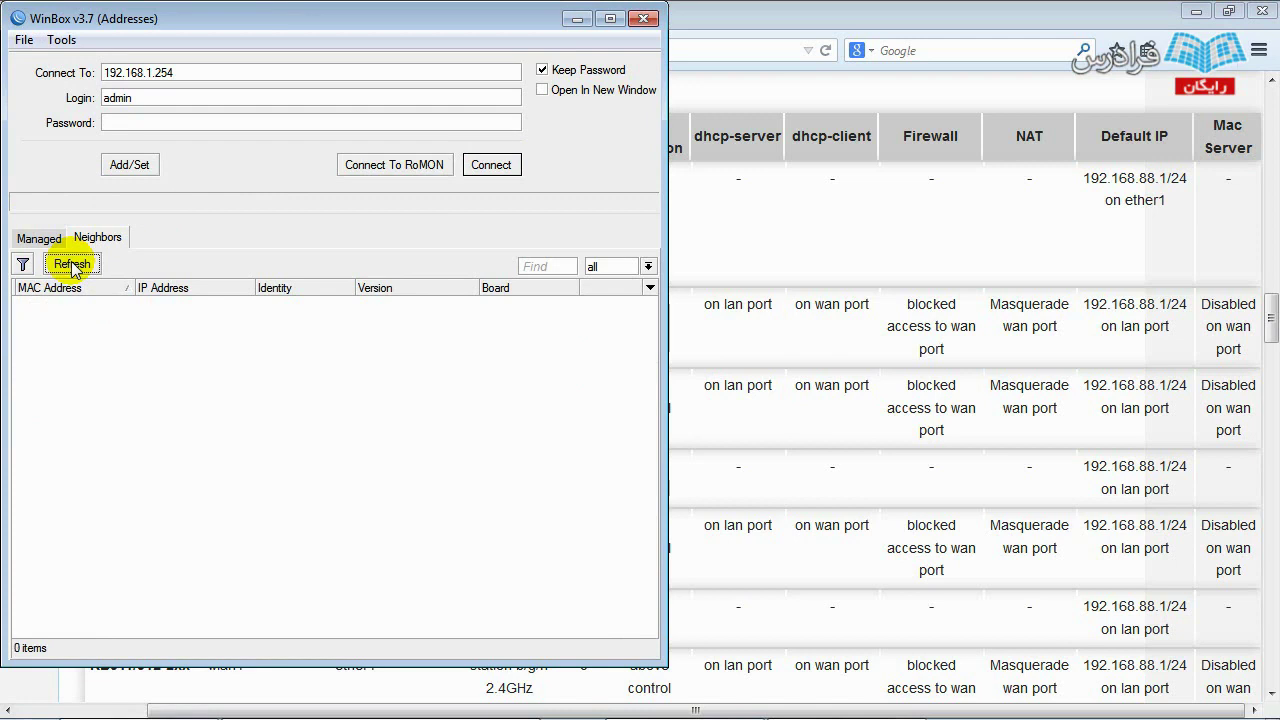
{"action": "left_click", "coordinate": [72, 266]}
{"action": "left_click", "coordinate": [72, 266]}
{"action": "left_click", "coordinate": [64, 266]}
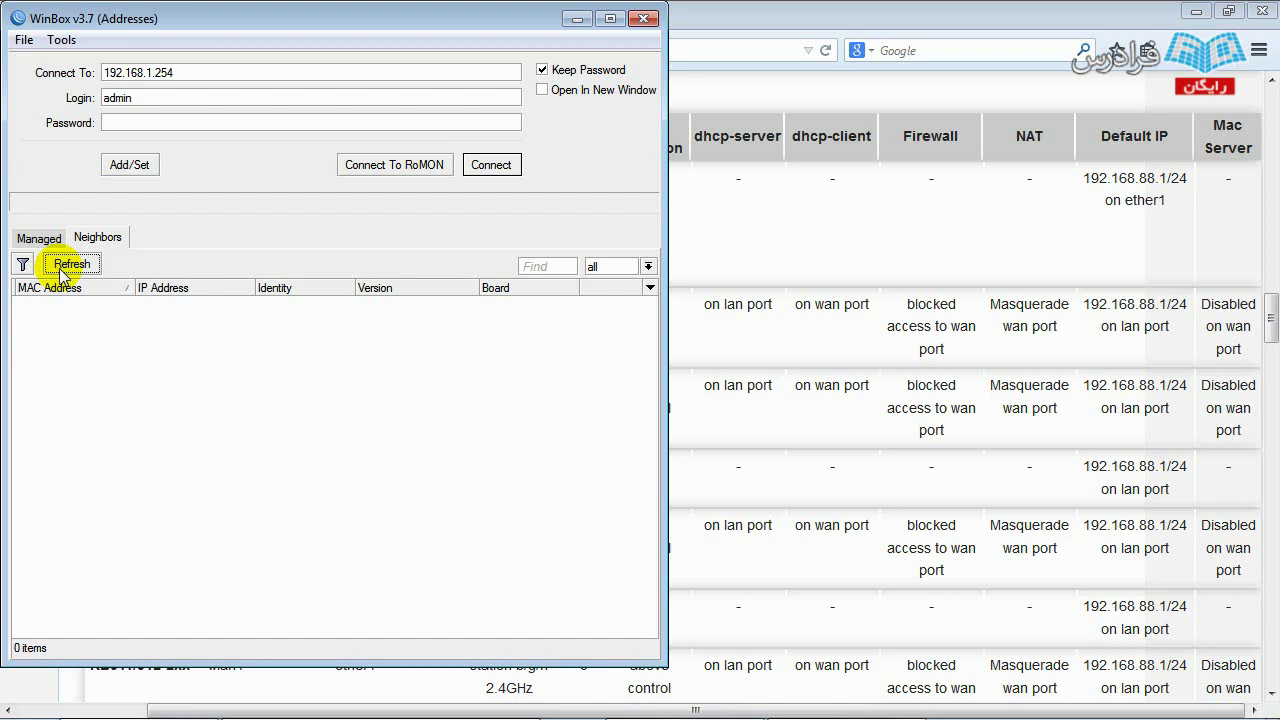
Dismiss the VPN error, rescan, and connect to the RB433AH by its MAC address instead of 192.168.88.1
{"action": "left_click", "coordinate": [202, 70]}
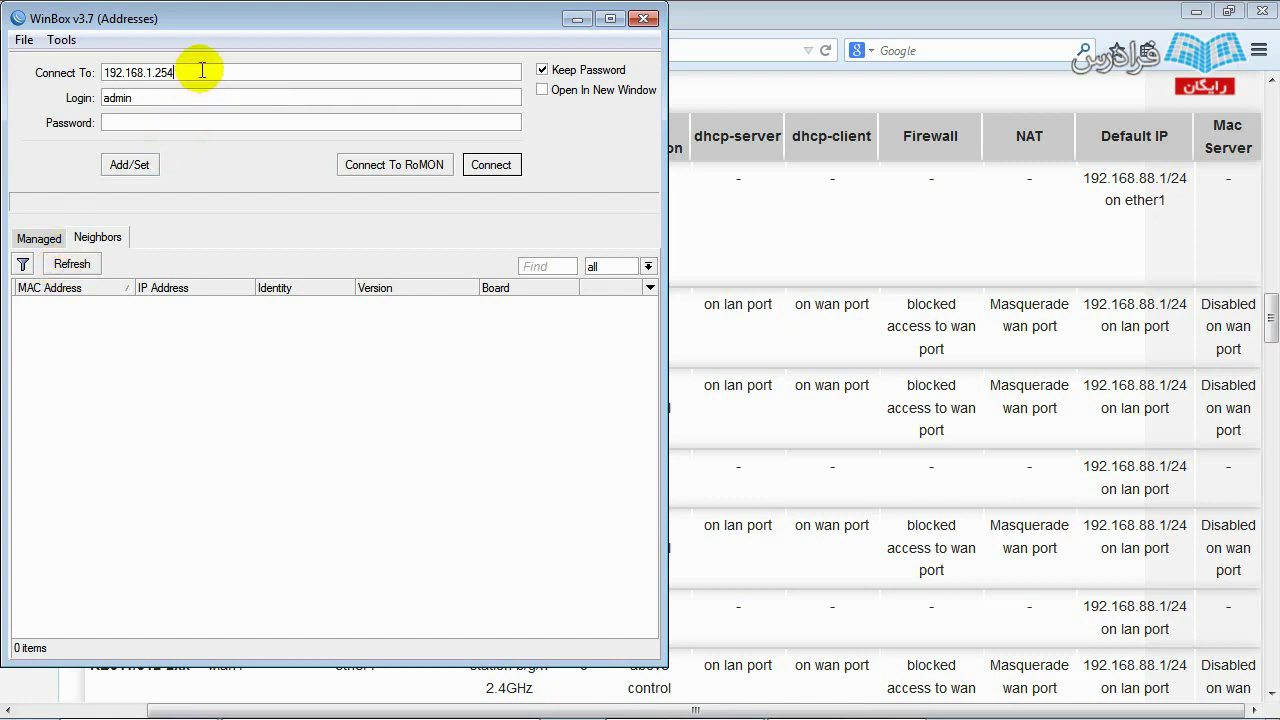
{"action": "key", "text": "BackSpace"}
{"action": "key", "text": "BackSpace"}
{"action": "key", "text": "BackSpace"}
{"action": "key", "text": "BackSpace"}
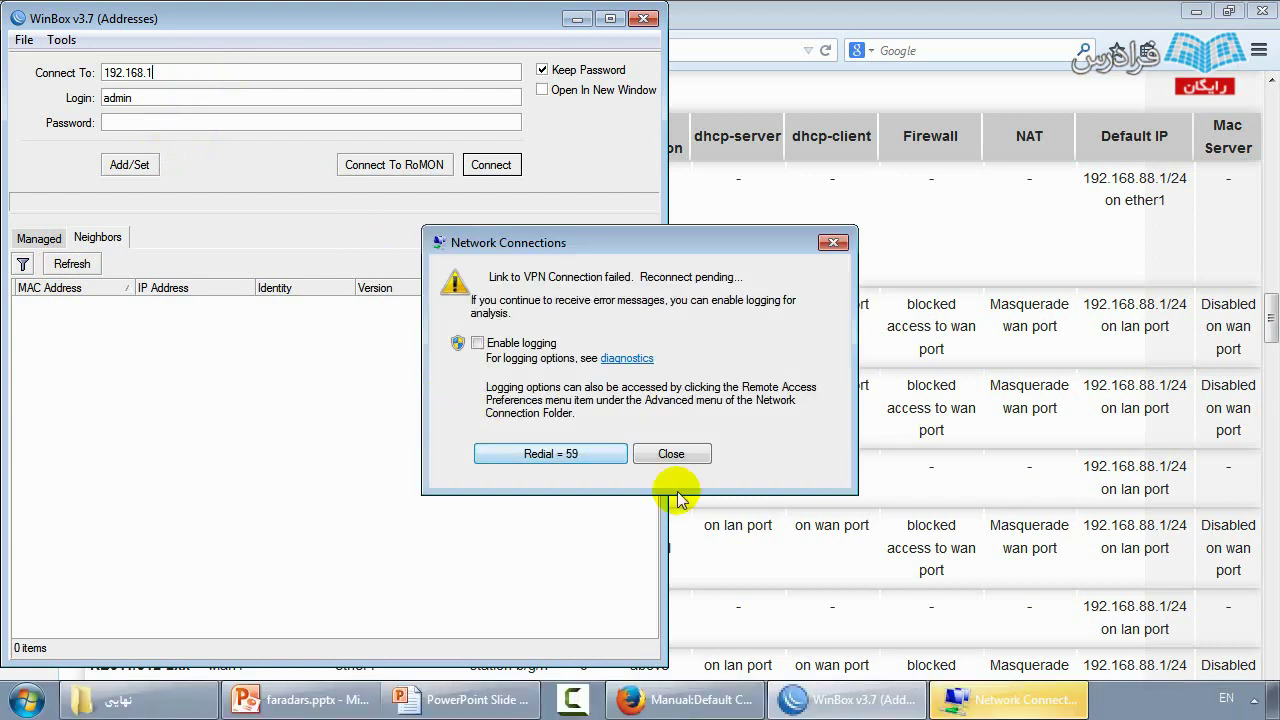
{"action": "left_click", "coordinate": [671, 455]}
{"action": "left_click", "coordinate": [74, 264]}
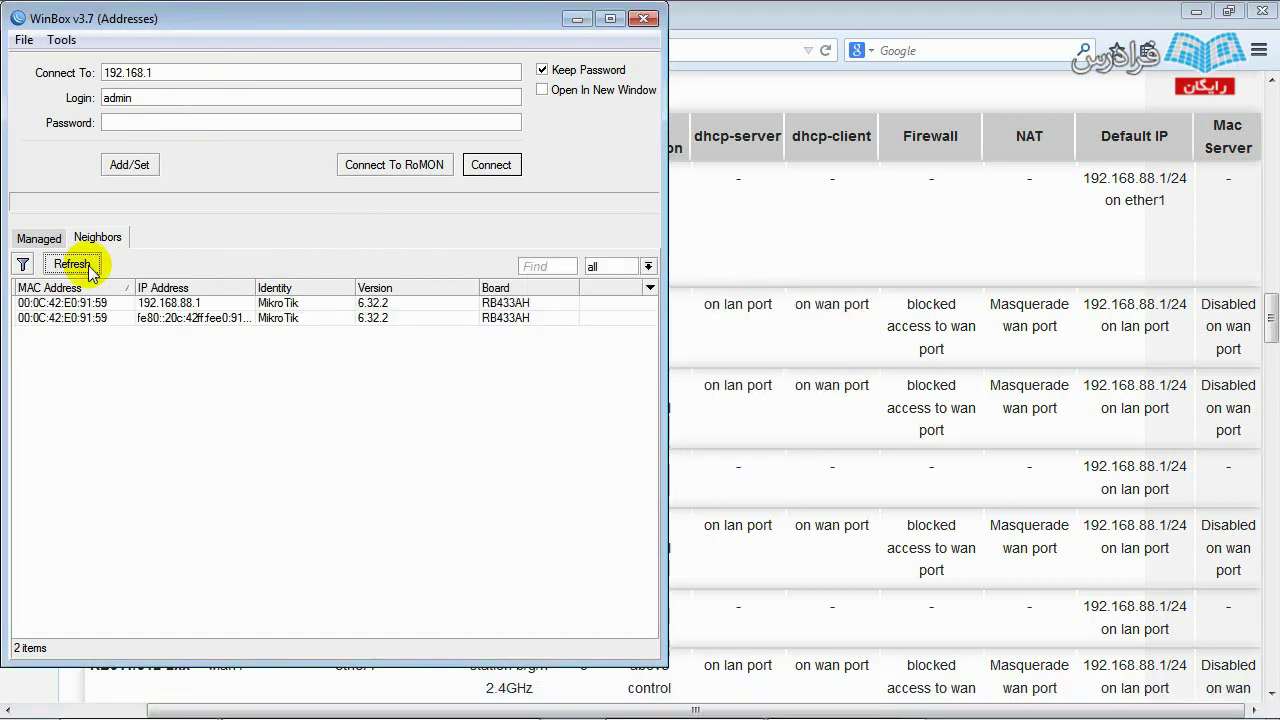
{"action": "left_click", "coordinate": [82, 303]}
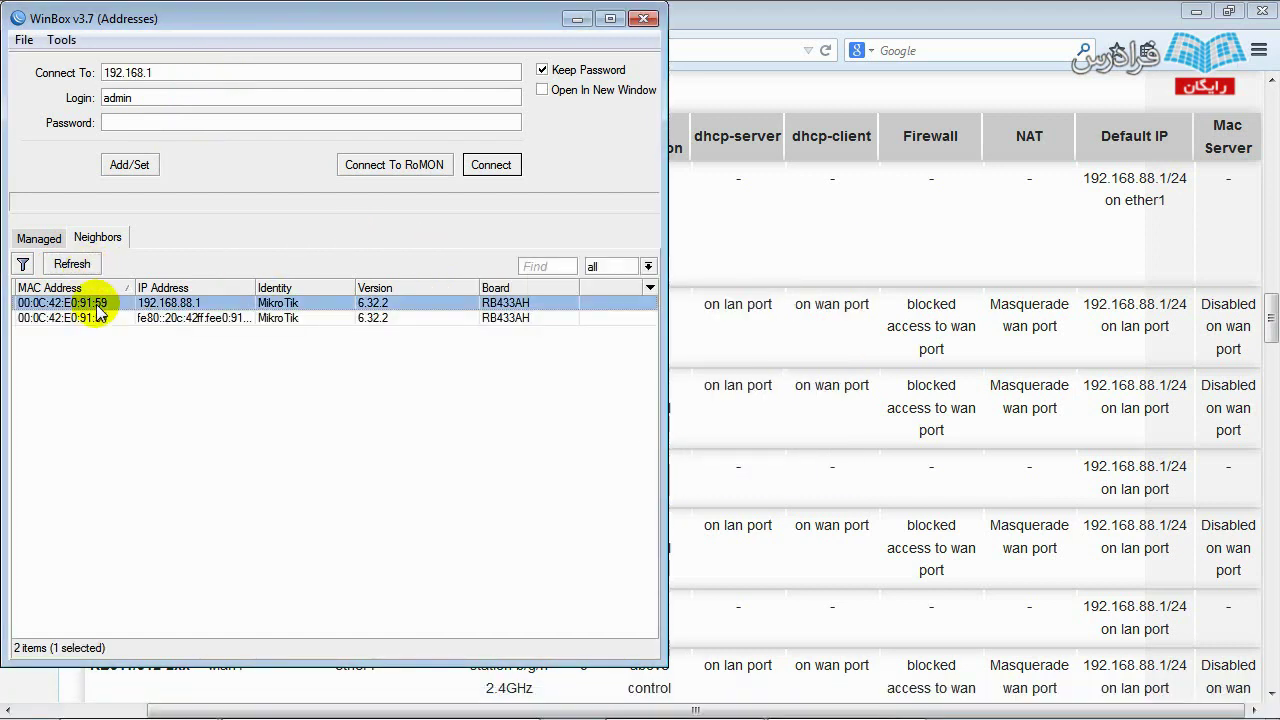
{"action": "left_click", "coordinate": [155, 304]}
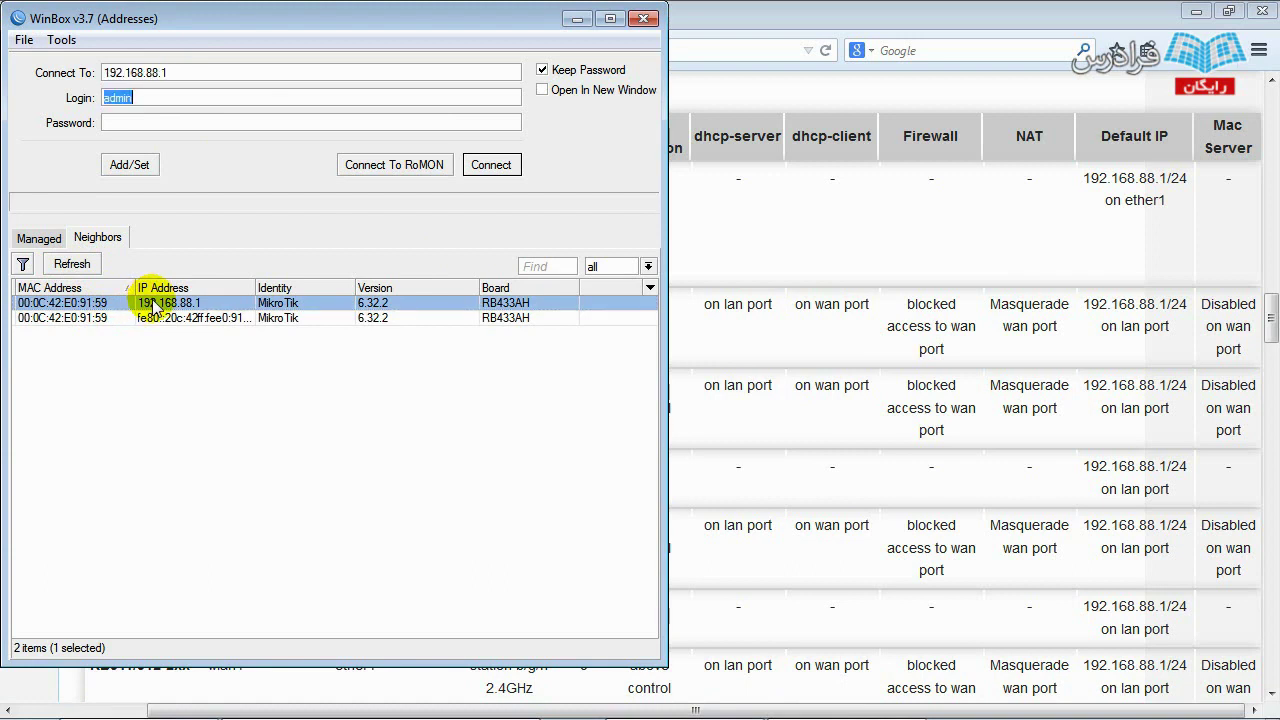
{"action": "left_click", "coordinate": [100, 304]}
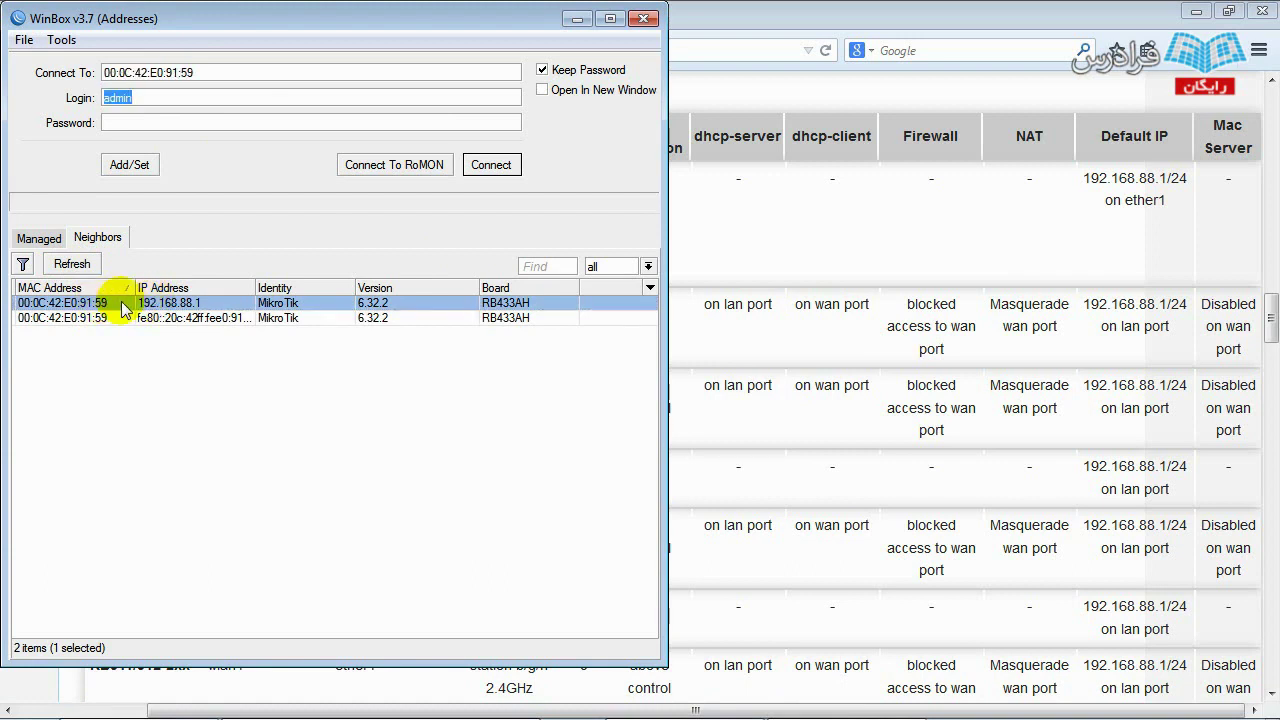
{"action": "left_click", "coordinate": [478, 166]}
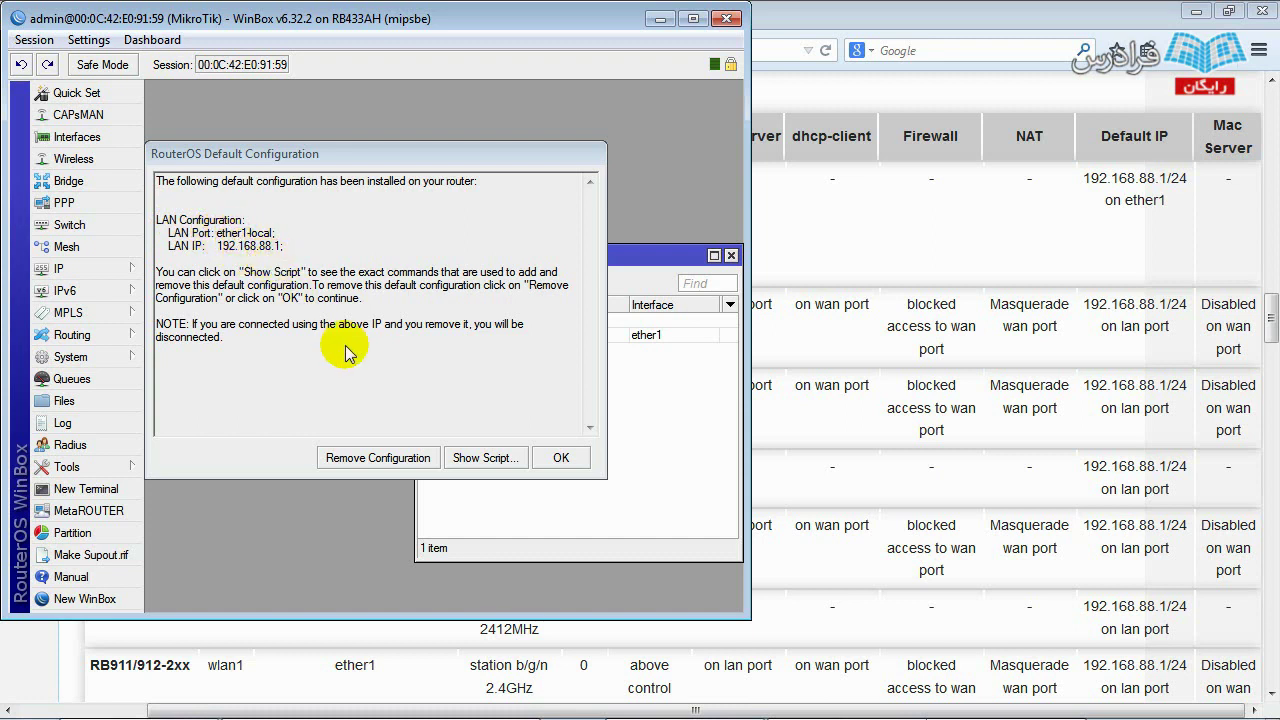
Review the default configuration script, then remove the default configuration, leaving 0 addresses
{"action": "left_click", "coordinate": [466, 452]}
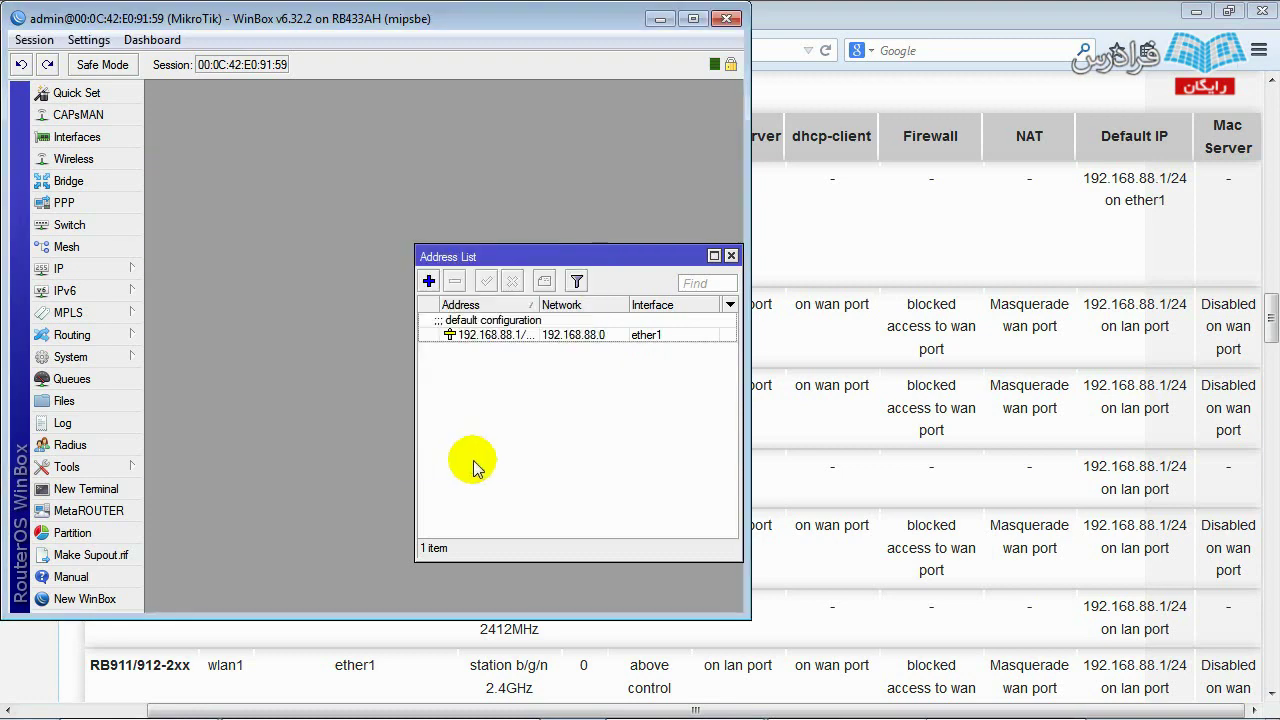
{"action": "mouse_move", "coordinate": [830, 703]}
{"action": "left_click", "coordinate": [760, 654]}
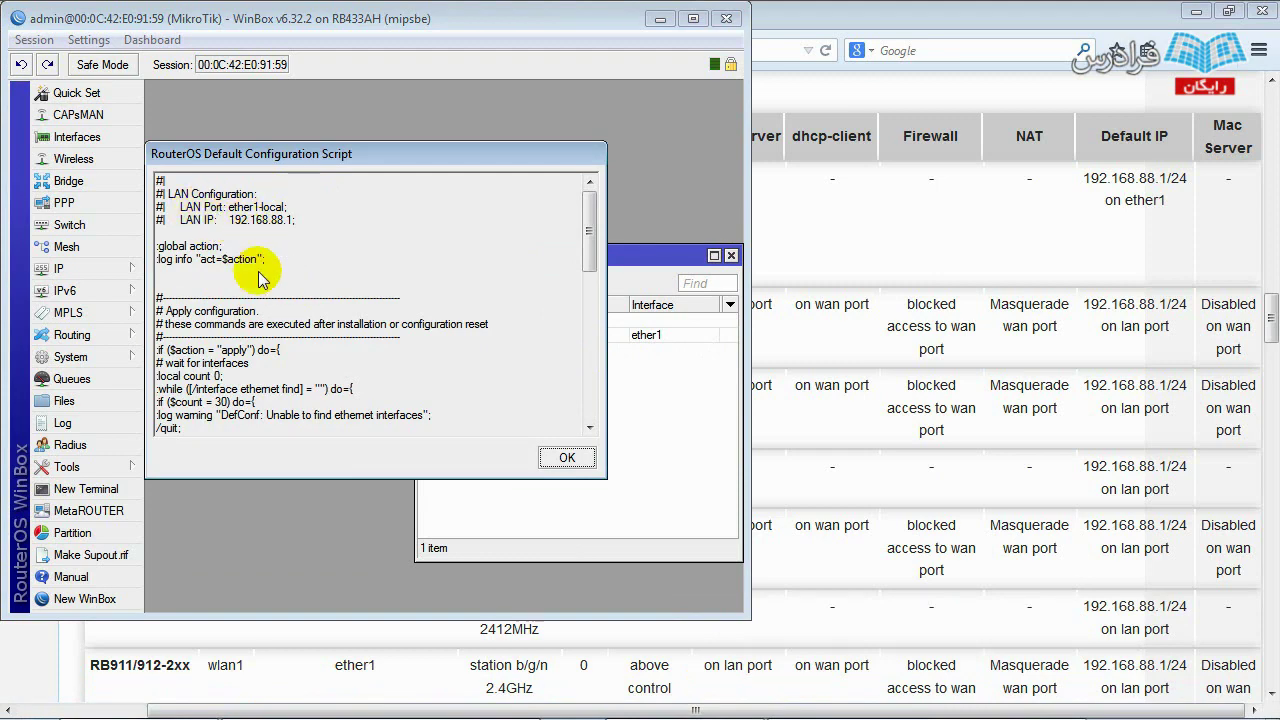
{"action": "left_click", "coordinate": [567, 457]}
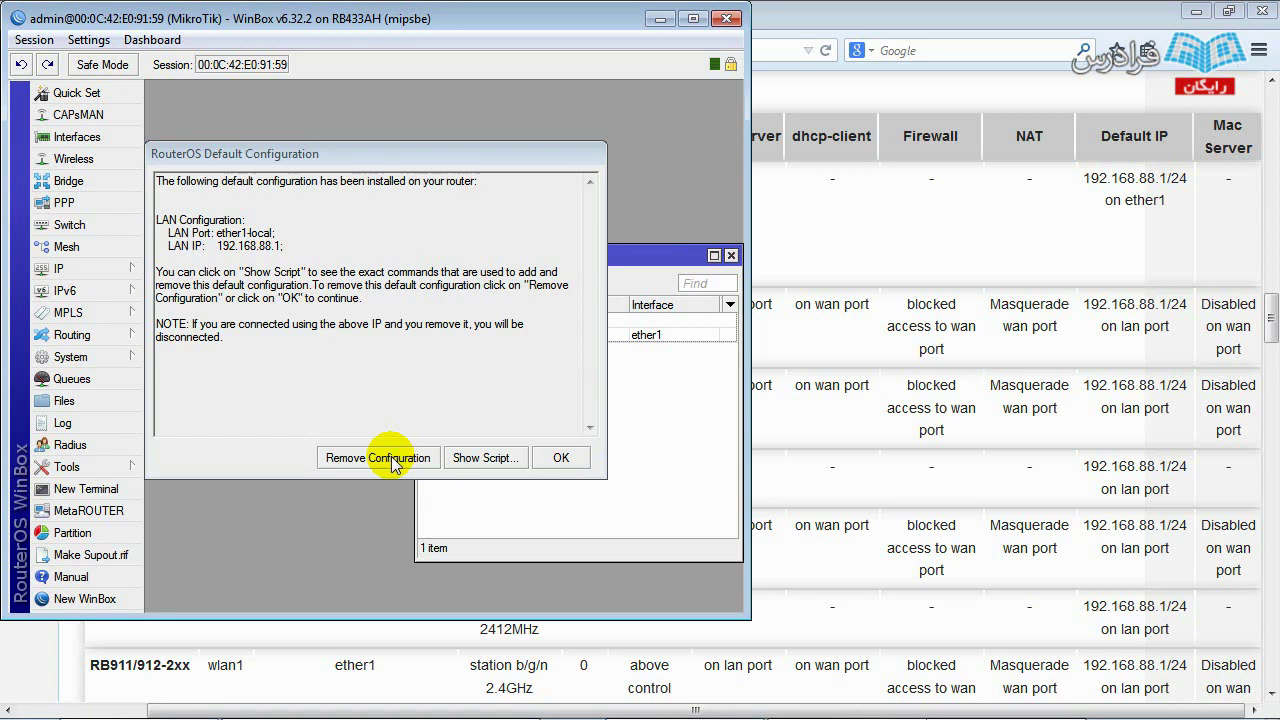
{"action": "left_click", "coordinate": [391, 456]}
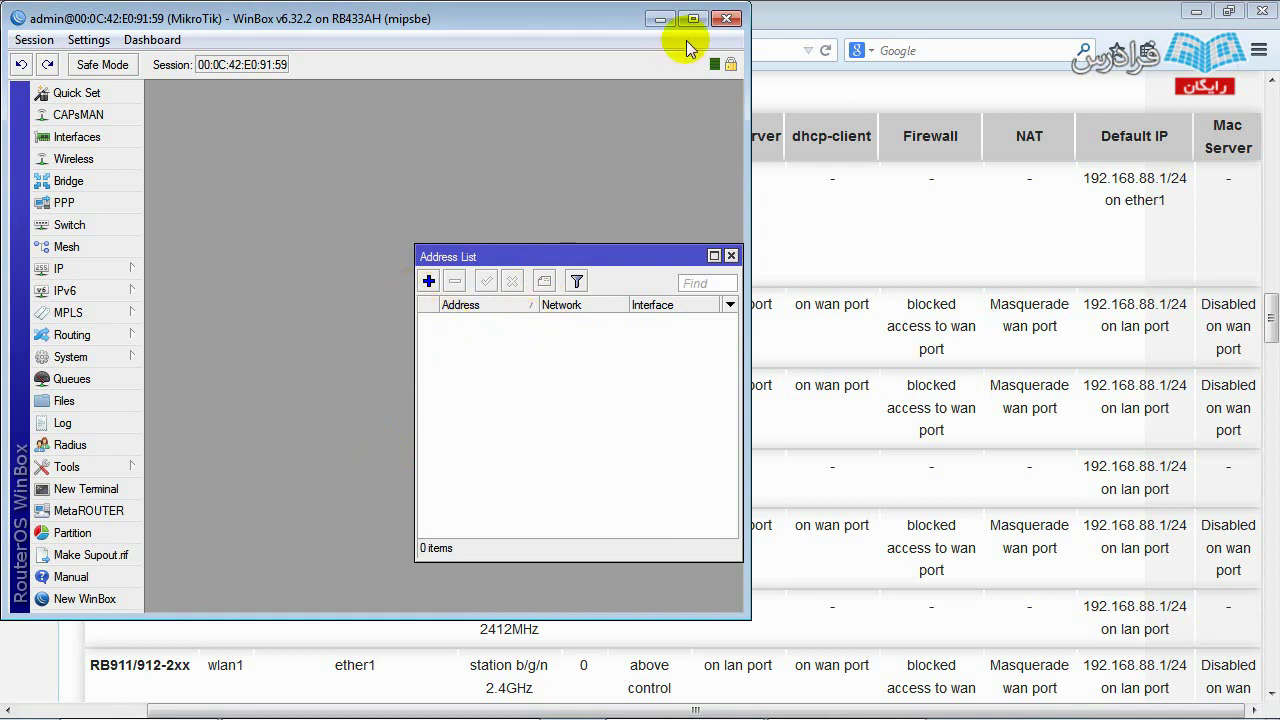
Rescan Neighbors in a new WinBox window to see 0.0.0.0, then close the loader and session
{"action": "left_click", "coordinate": [70, 598]}
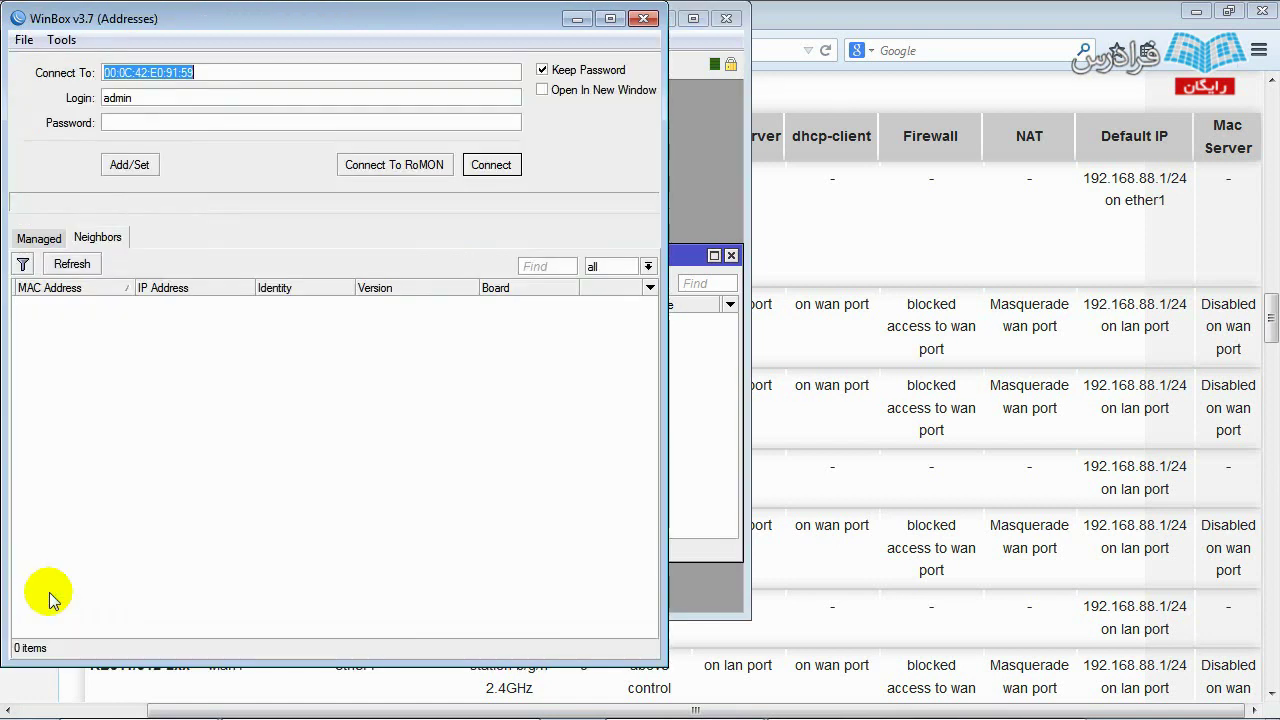
{"action": "left_click", "coordinate": [70, 266]}
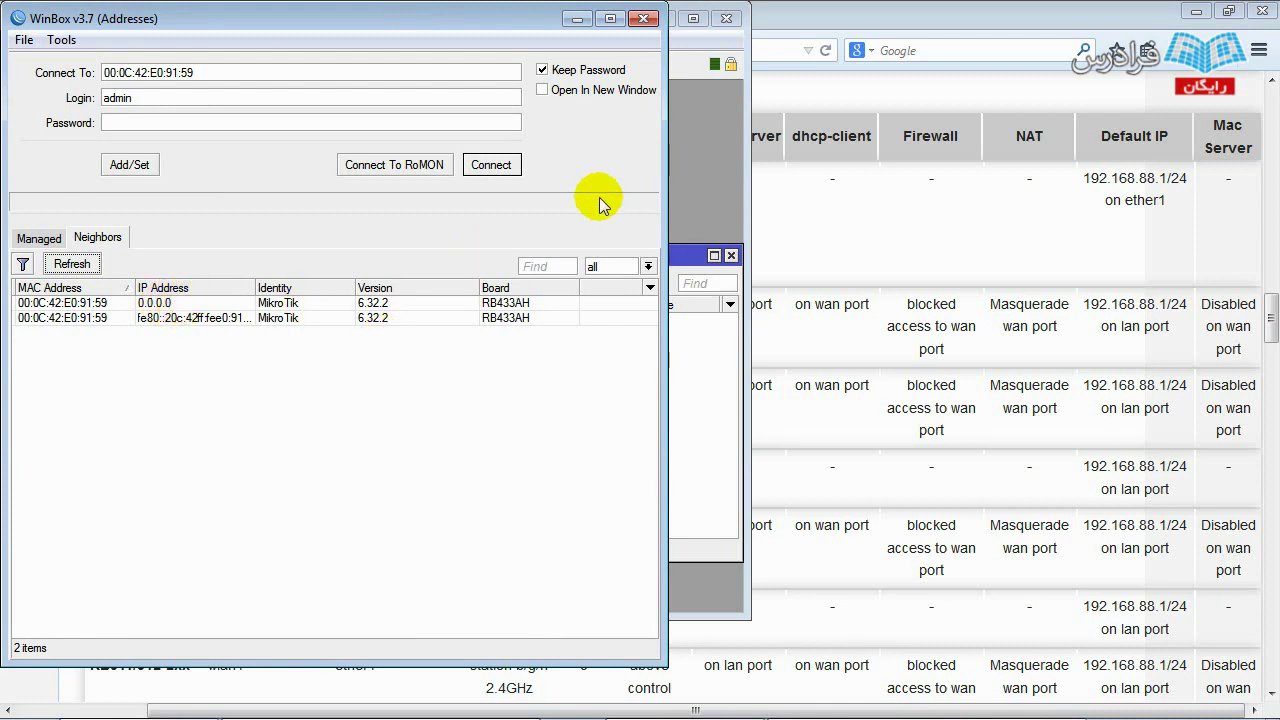
{"action": "left_click", "coordinate": [645, 20]}
{"action": "left_click", "coordinate": [726, 19]}
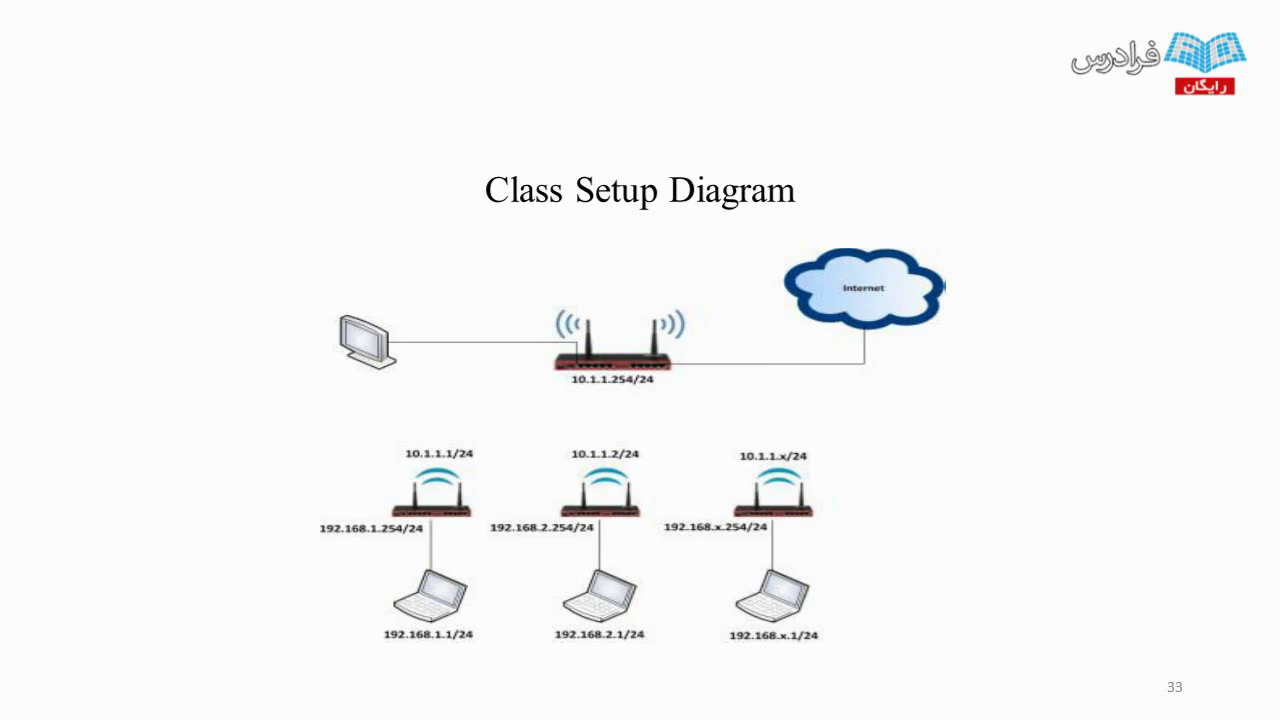
Advance the slideshow to slide 34, Laptop - Router configuration
{"action": "key", "text": "Right"}
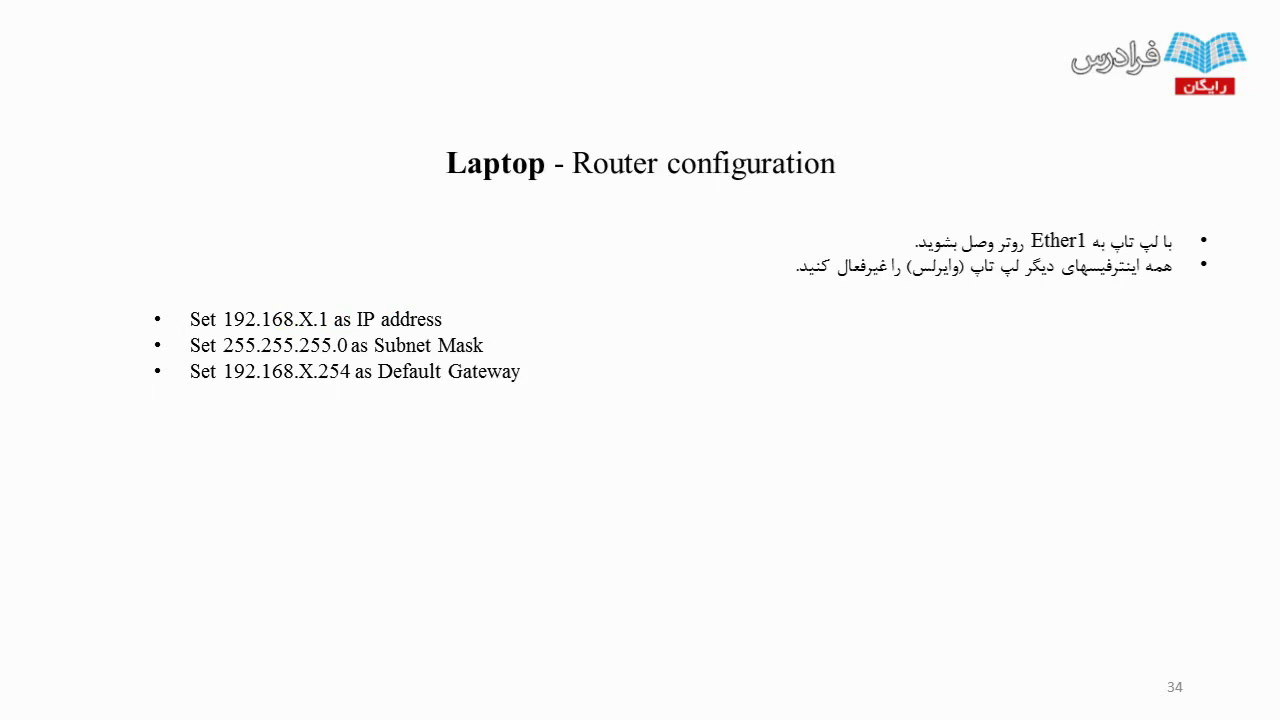
Set Local Area Connection IPv4 to 192.168.1.1, mask 255.255.255.0, gateway 192.168.1.254
{"action": "left_click", "coordinate": [890, 256]}
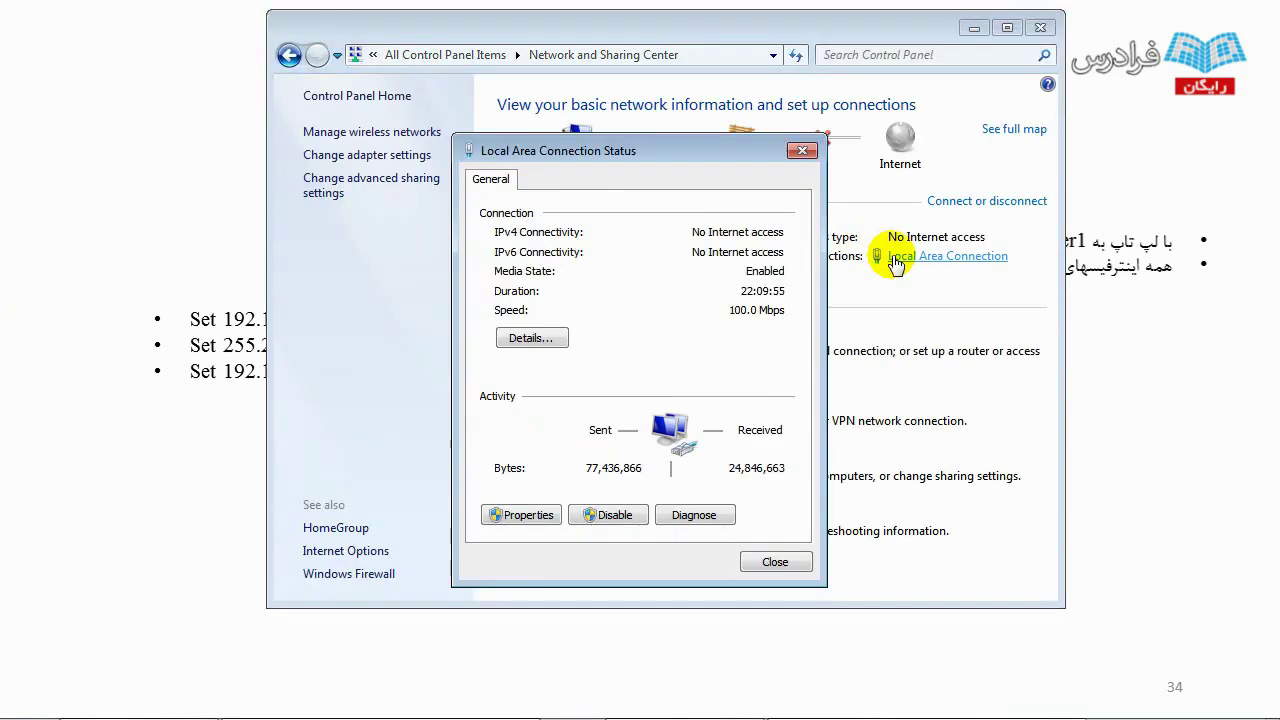
{"action": "left_click", "coordinate": [522, 514]}
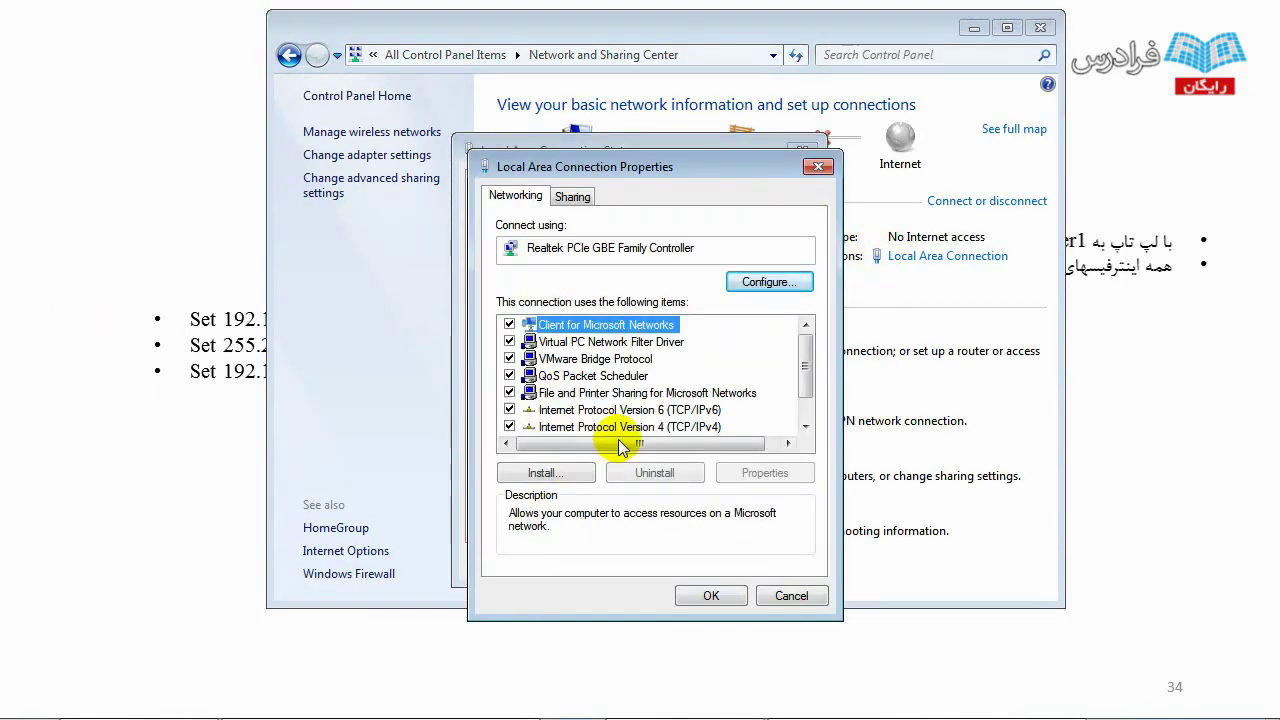
{"action": "double_click", "coordinate": [570, 427]}
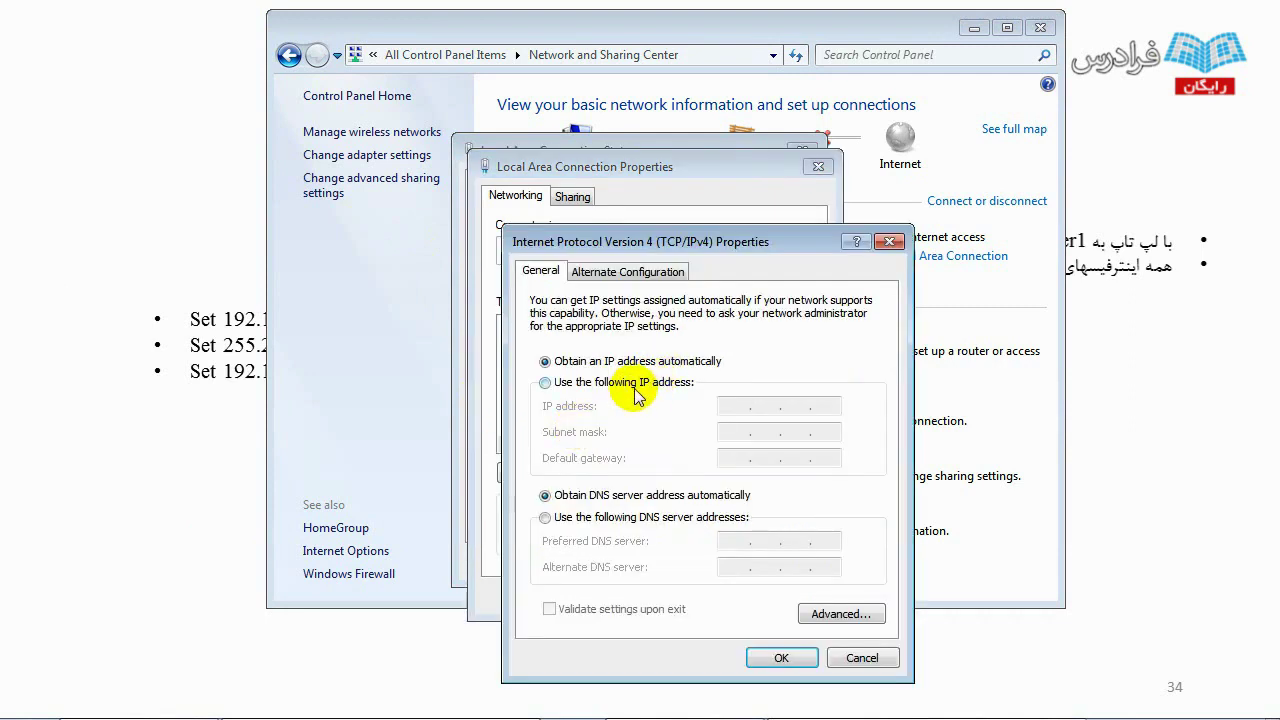
{"action": "left_click", "coordinate": [636, 392]}
{"action": "left_click", "coordinate": [751, 405]}
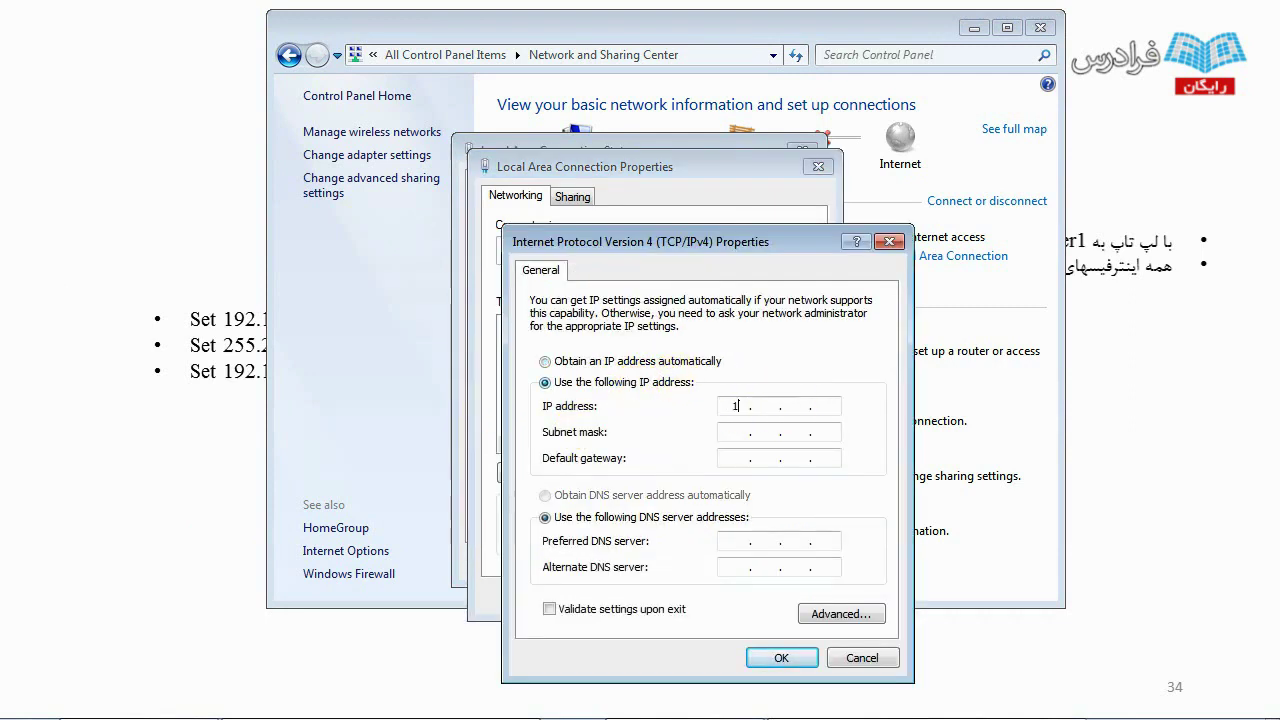
{"action": "type", "text": "1921681"}
{"action": "type", "text": "192 . 168 ."}
{"action": "key", "text": "Tab"}
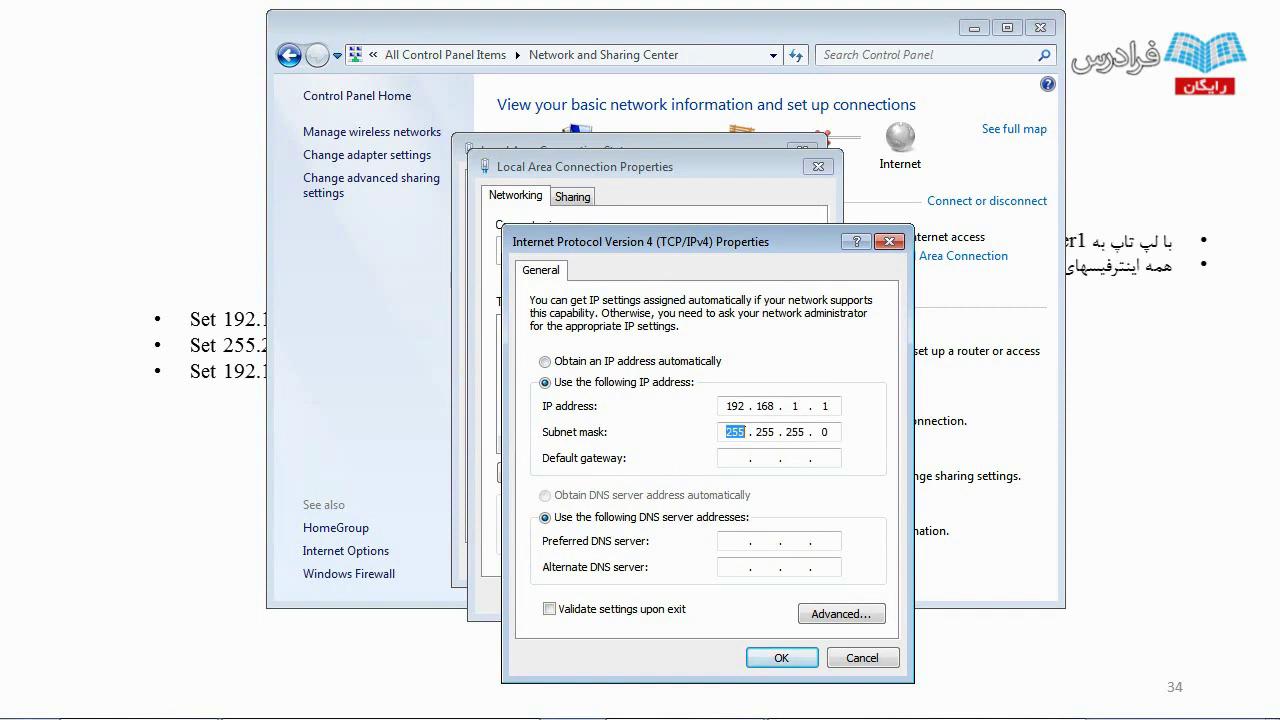
{"action": "left_click", "coordinate": [736, 458]}
{"action": "type", "text": "192 . 168 . 1 . 254"}
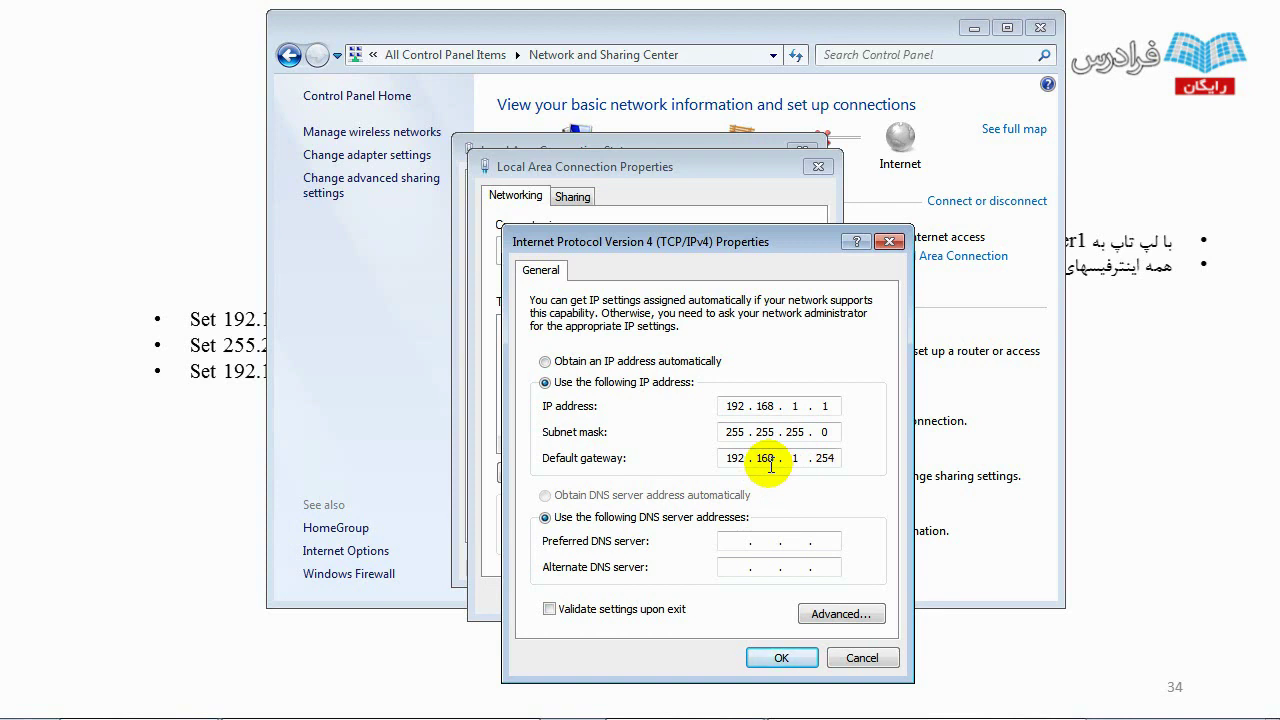
{"action": "left_click", "coordinate": [765, 648]}
Close the network windows and advance the presentation to the Connecting slide
{"action": "left_click", "coordinate": [710, 596]}
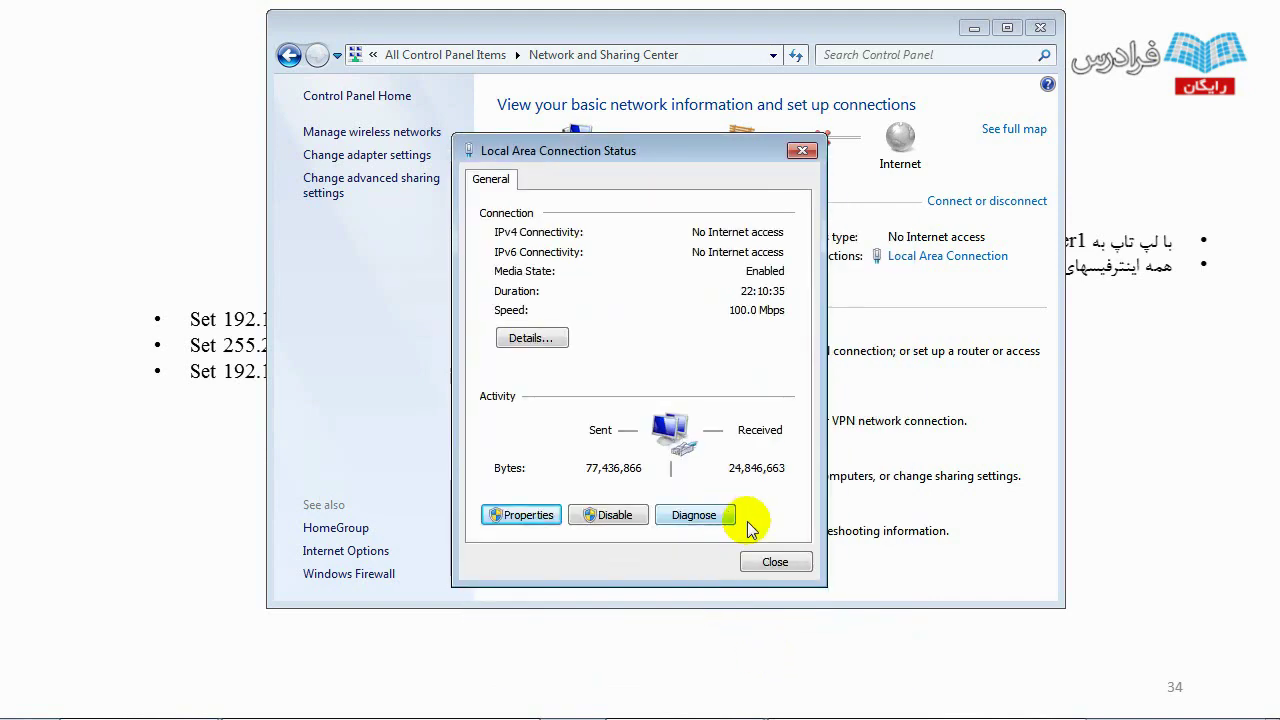
{"action": "left_click", "coordinate": [766, 560]}
{"action": "left_click", "coordinate": [974, 27]}
{"action": "left_click", "coordinate": [865, 300]}
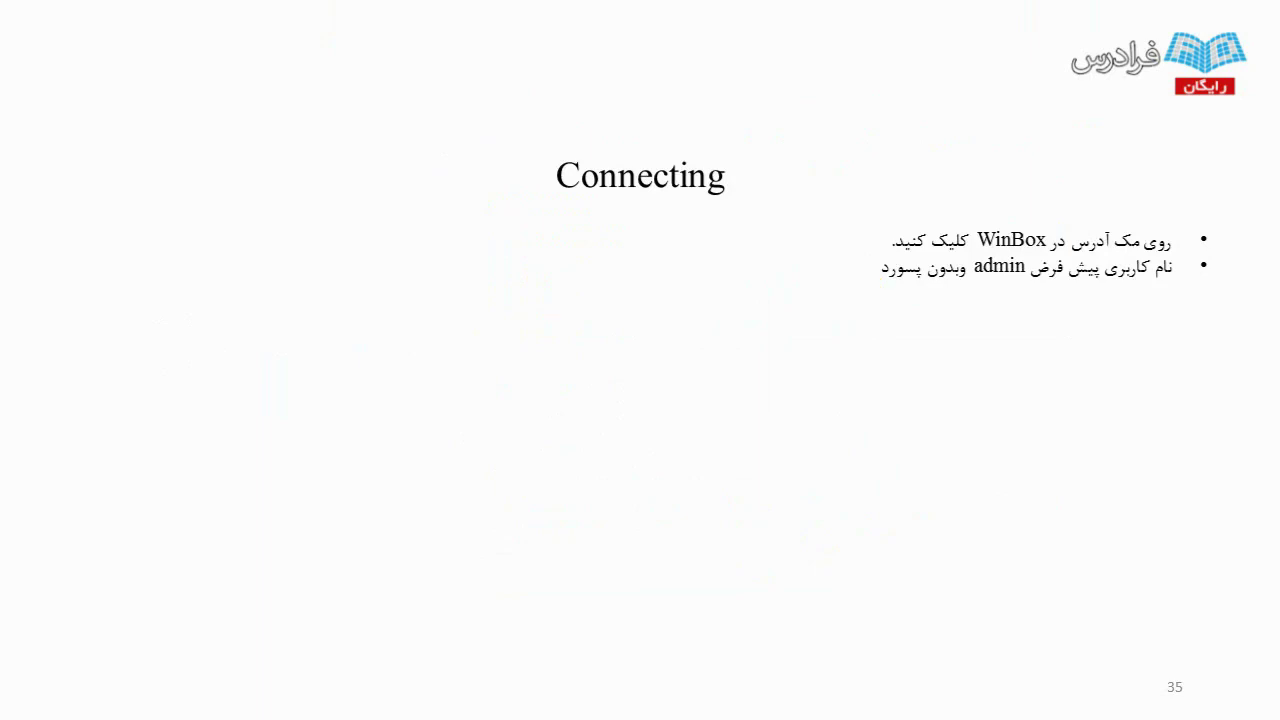
Relaunch WinBox and log into the RB433AH by its MAC address, with slide 36 advanced behind
{"action": "key", "text": "super"}
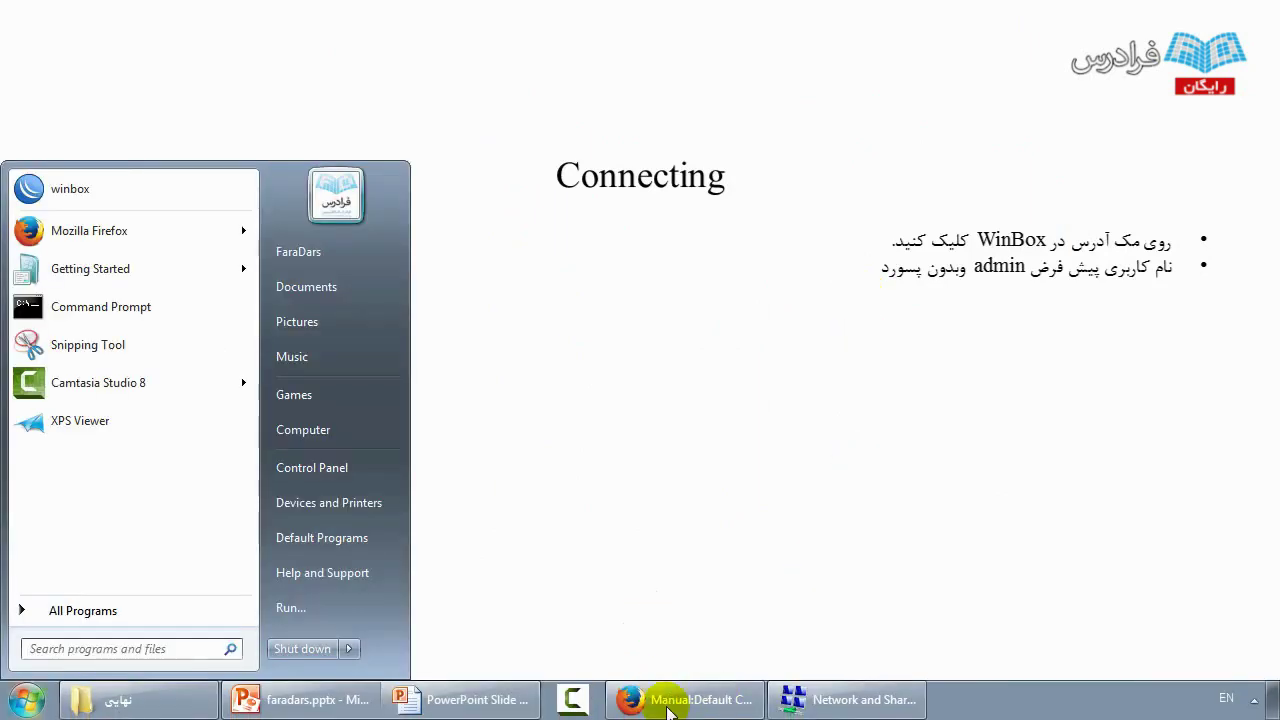
{"action": "left_click", "coordinate": [212, 192]}
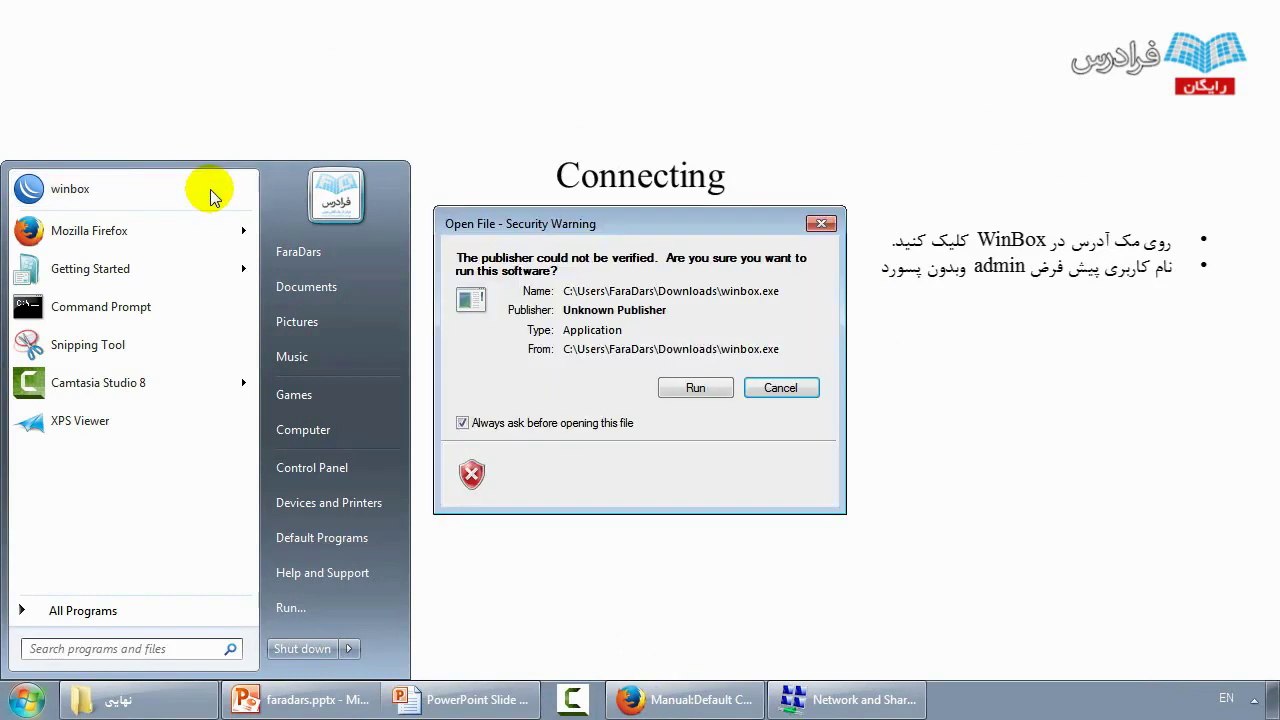
{"action": "left_click", "coordinate": [692, 390]}
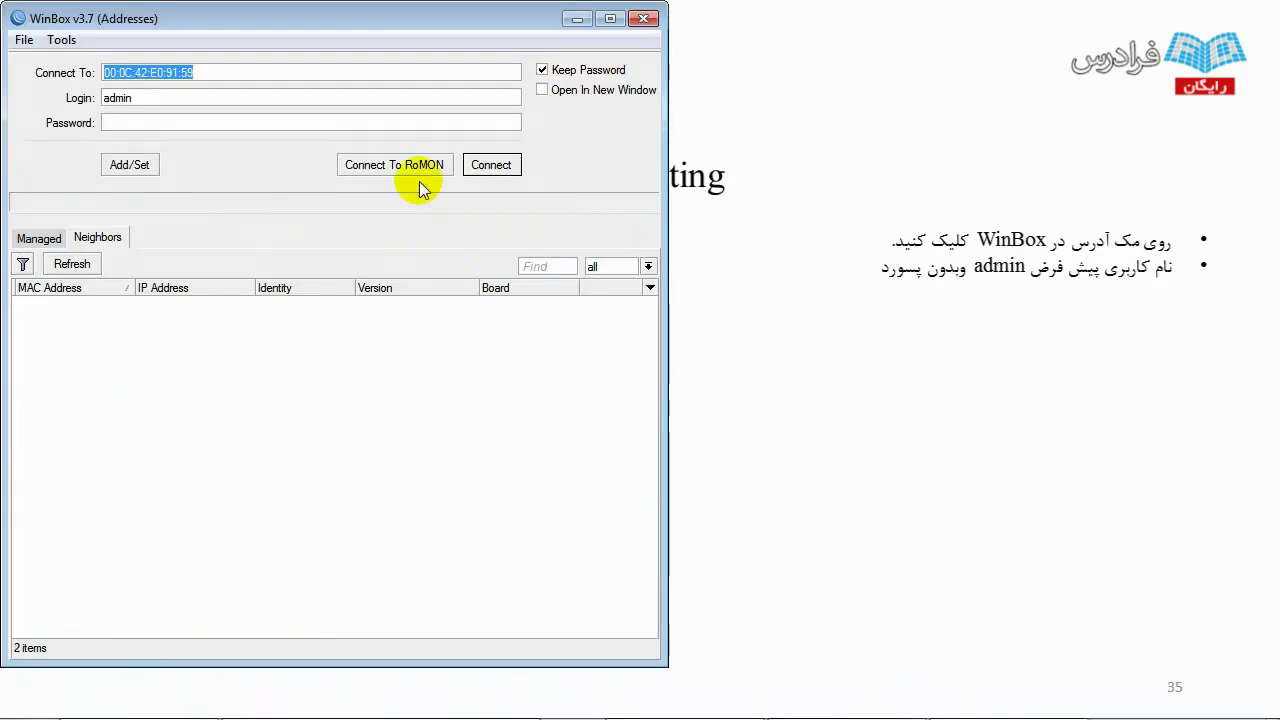
{"action": "left_click", "coordinate": [115, 303]}
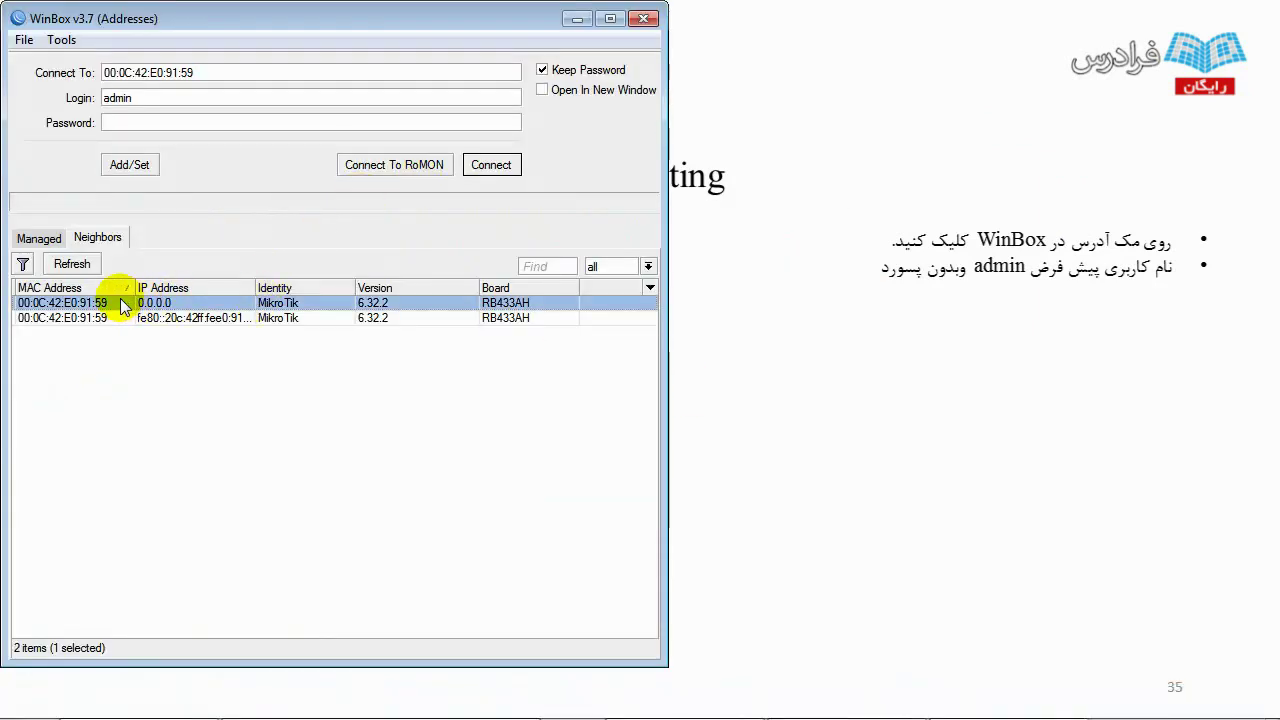
{"action": "left_click", "coordinate": [491, 165]}
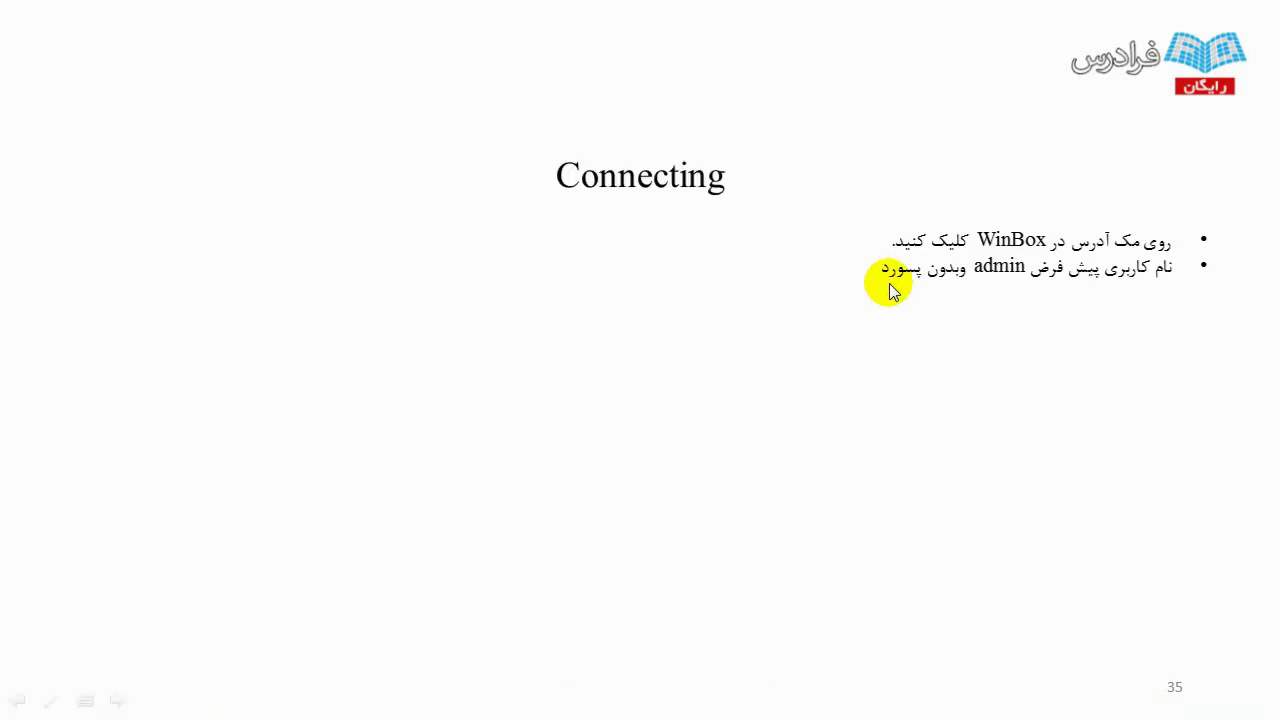
{"action": "left_click", "coordinate": [893, 289]}
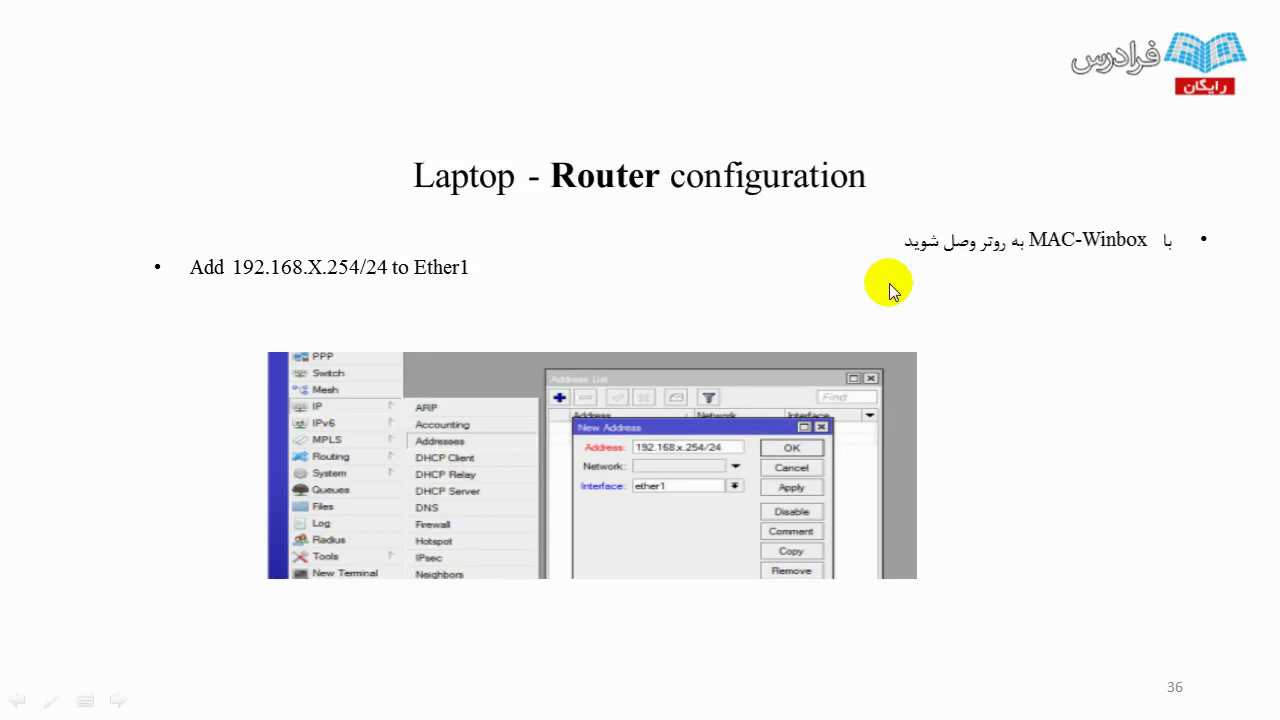
{"action": "key", "text": "alt+Tab"}
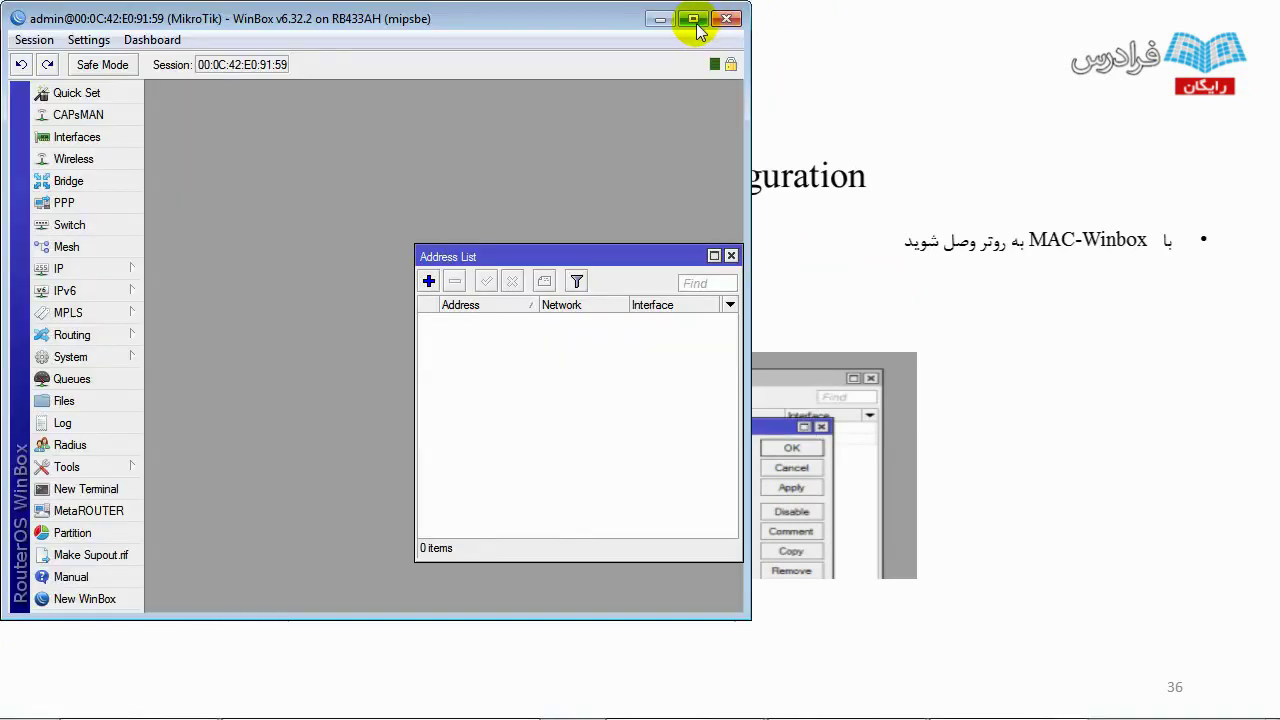
Add IP address 192.168.1.254/24 with network 192.168.1.0 on interface ether1
{"action": "left_click", "coordinate": [693, 18]}
{"action": "left_click", "coordinate": [112, 261]}
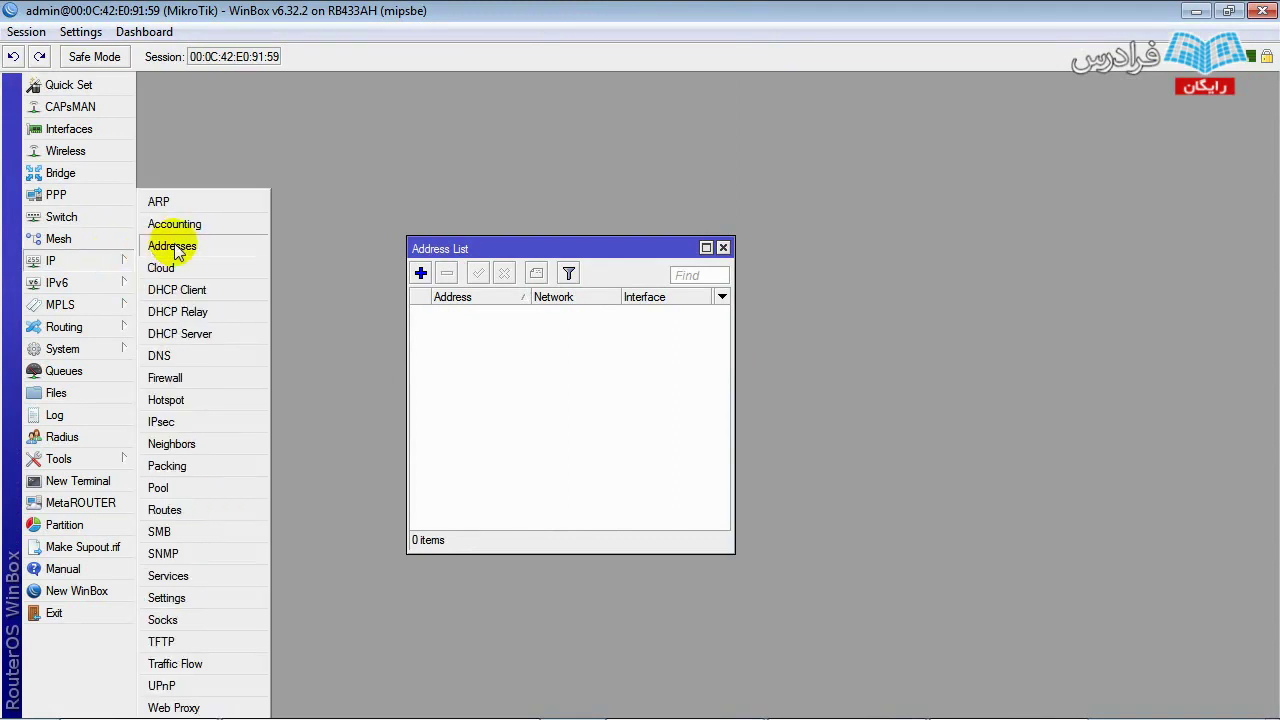
{"action": "left_click", "coordinate": [175, 250]}
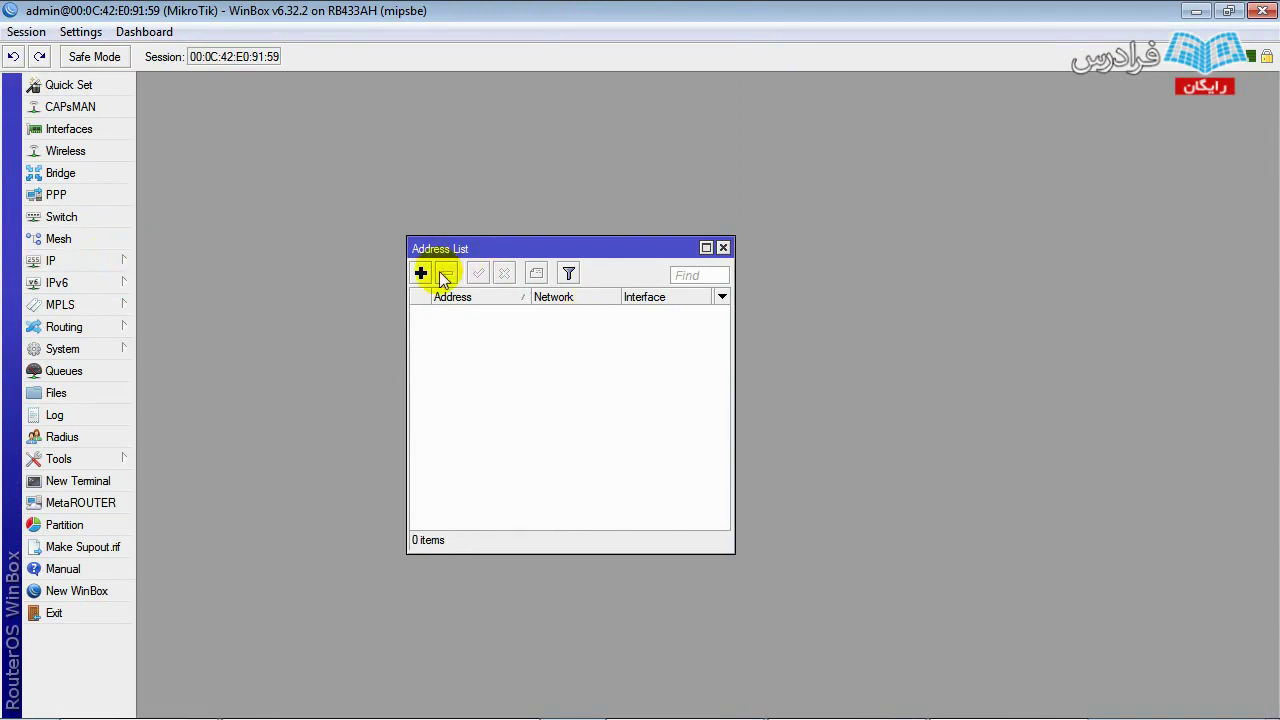
{"action": "left_click", "coordinate": [420, 273]}
{"action": "type", "text": "1"}
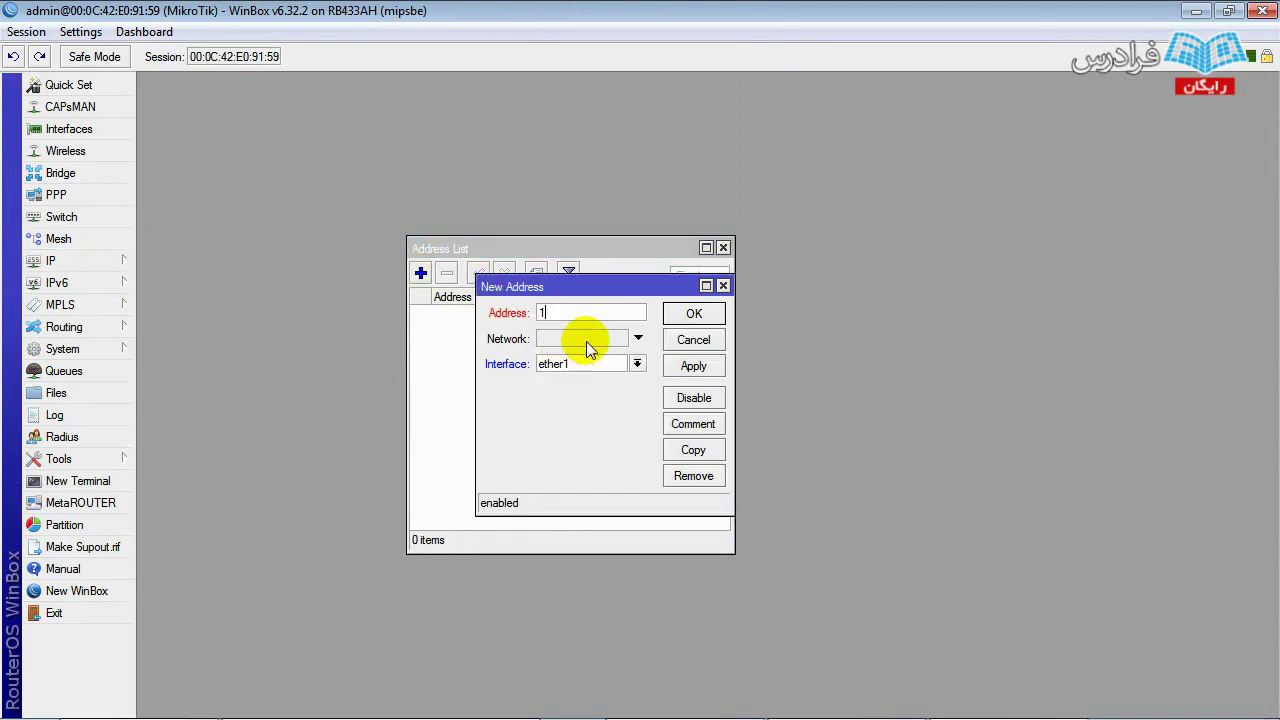
{"action": "type", "text": "92.168.1.254/24"}
{"action": "left_click", "coordinate": [594, 341]}
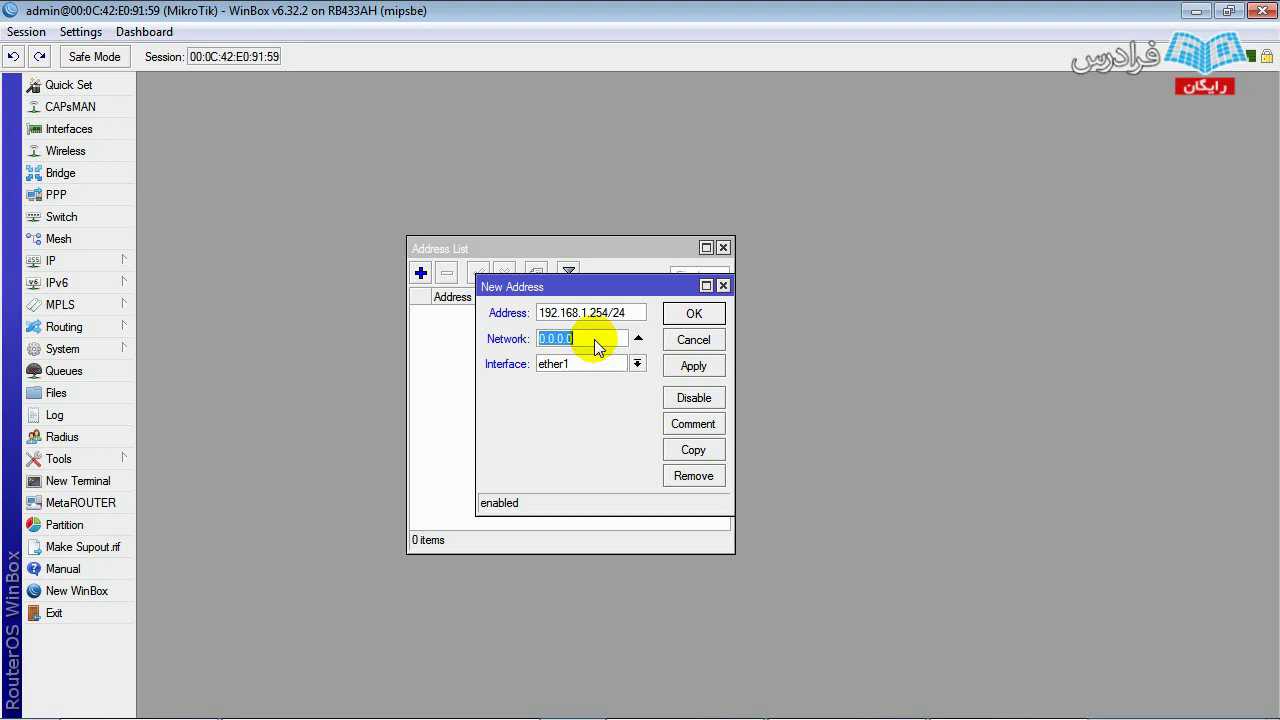
{"action": "type", "text": "192.168.1.0"}
{"action": "left_click", "coordinate": [636, 364]}
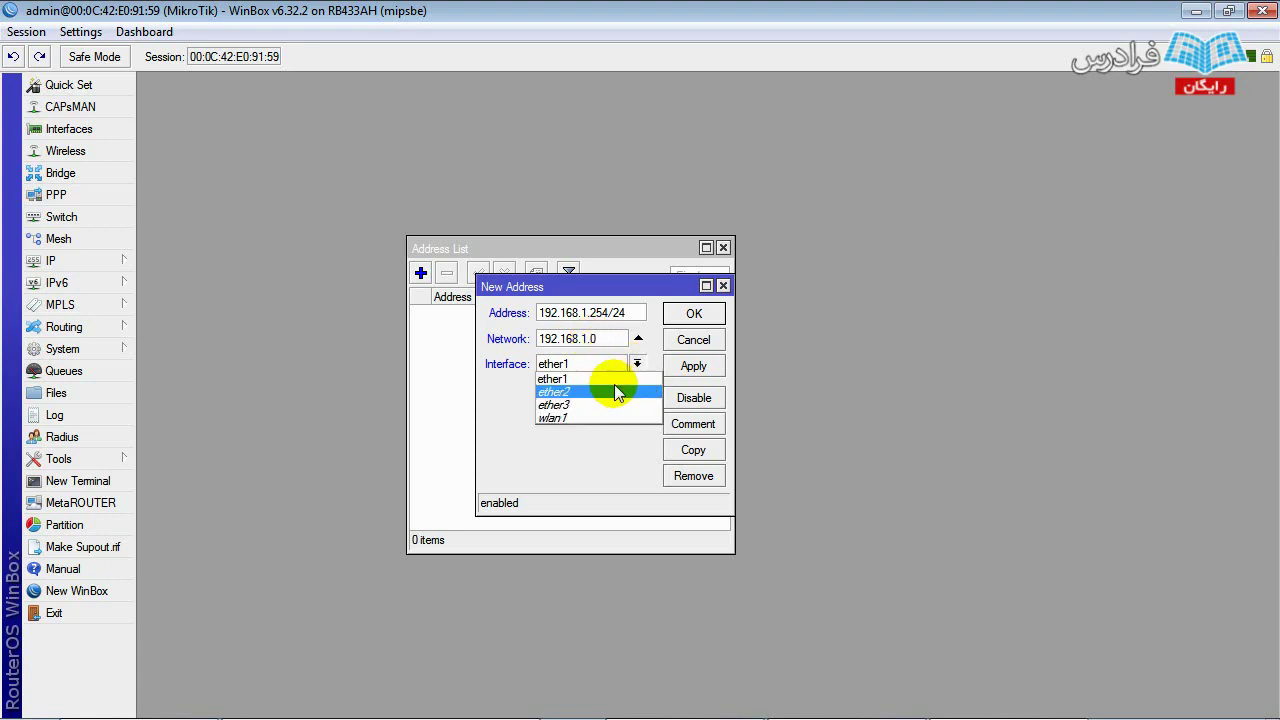
{"action": "left_click", "coordinate": [580, 378]}
{"action": "left_click", "coordinate": [690, 314]}
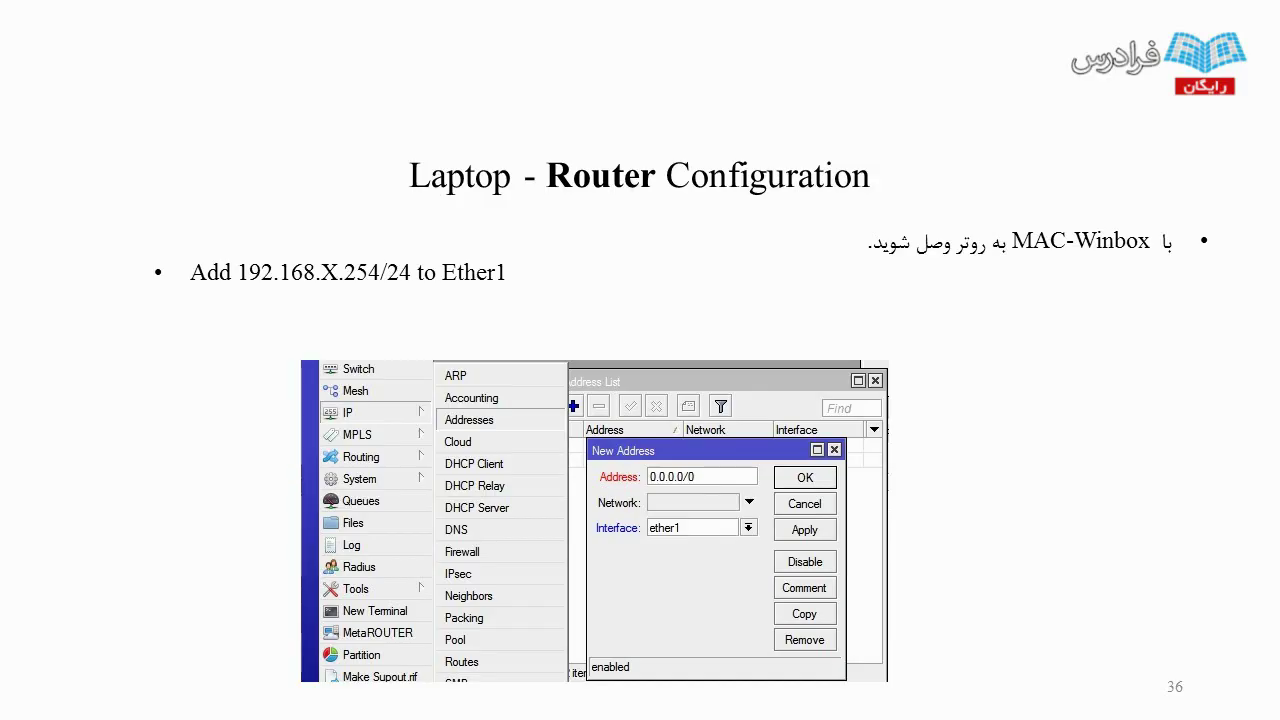
{"action": "key", "text": "Right"}
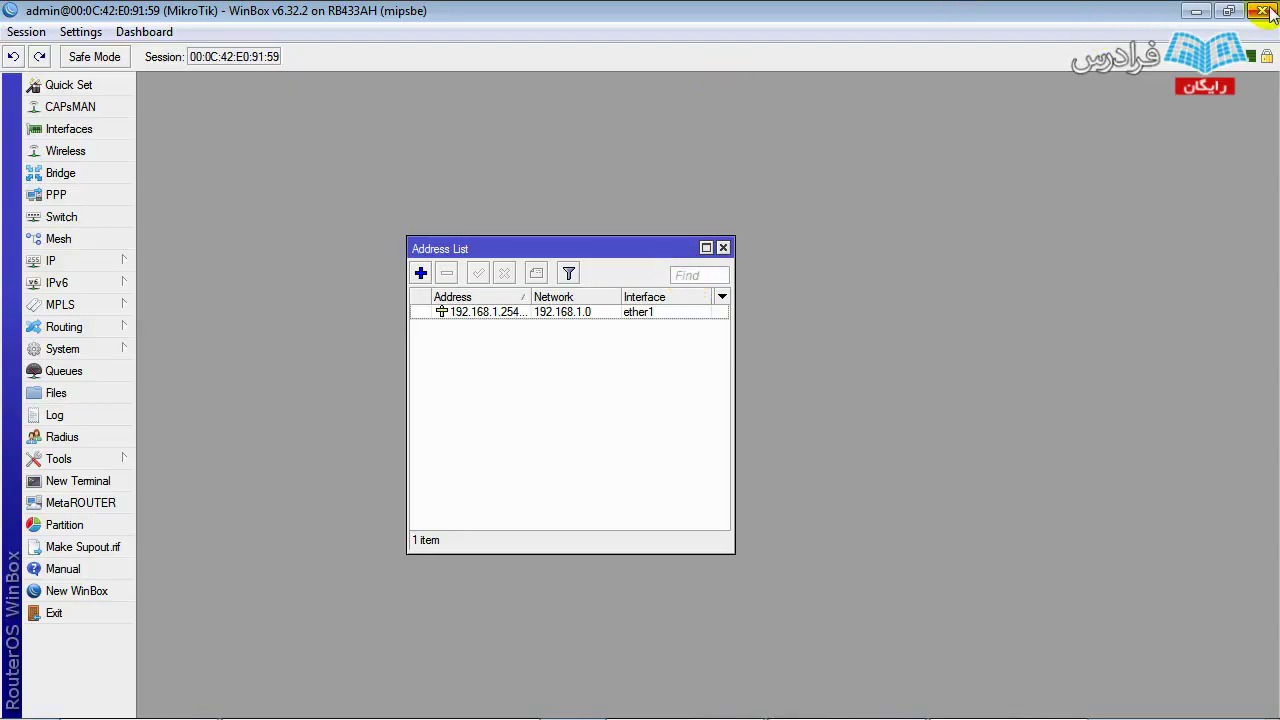
Restart WinBox and log into the router at 192.168.1.254 from the neighbor list
{"action": "left_click", "coordinate": [1262, 11]}
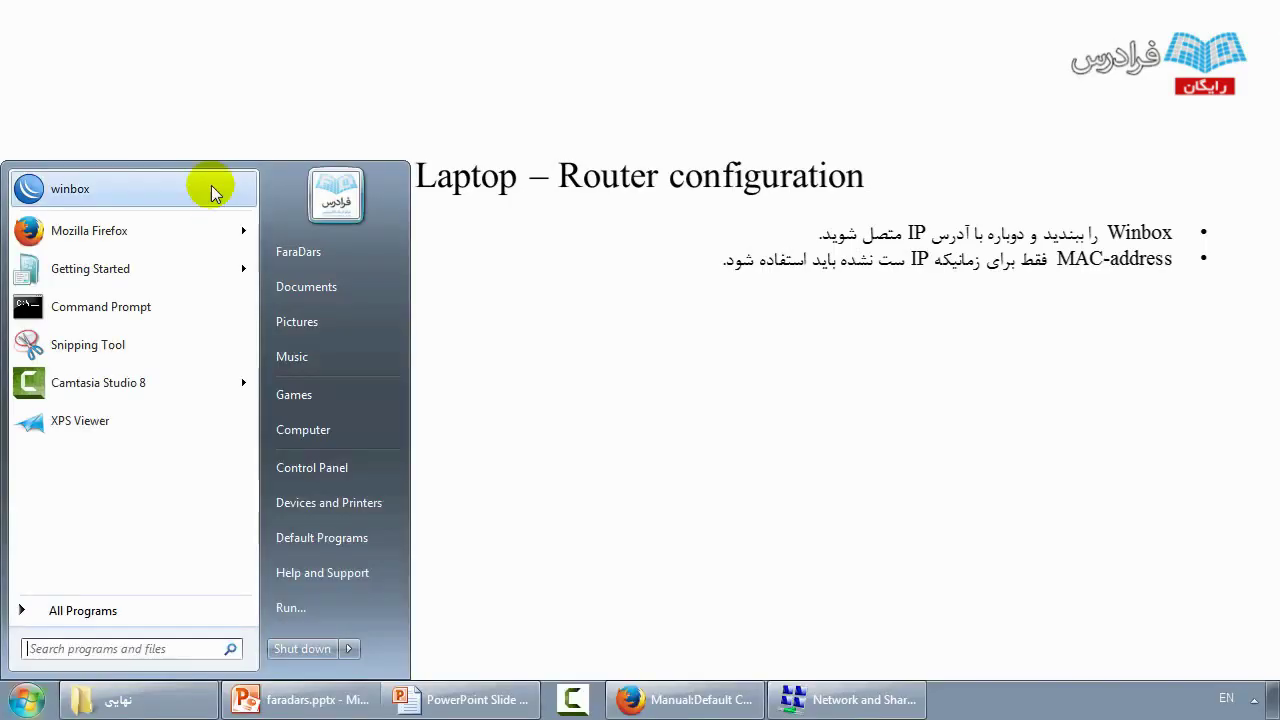
{"action": "left_click", "coordinate": [214, 189]}
{"action": "left_click", "coordinate": [704, 386]}
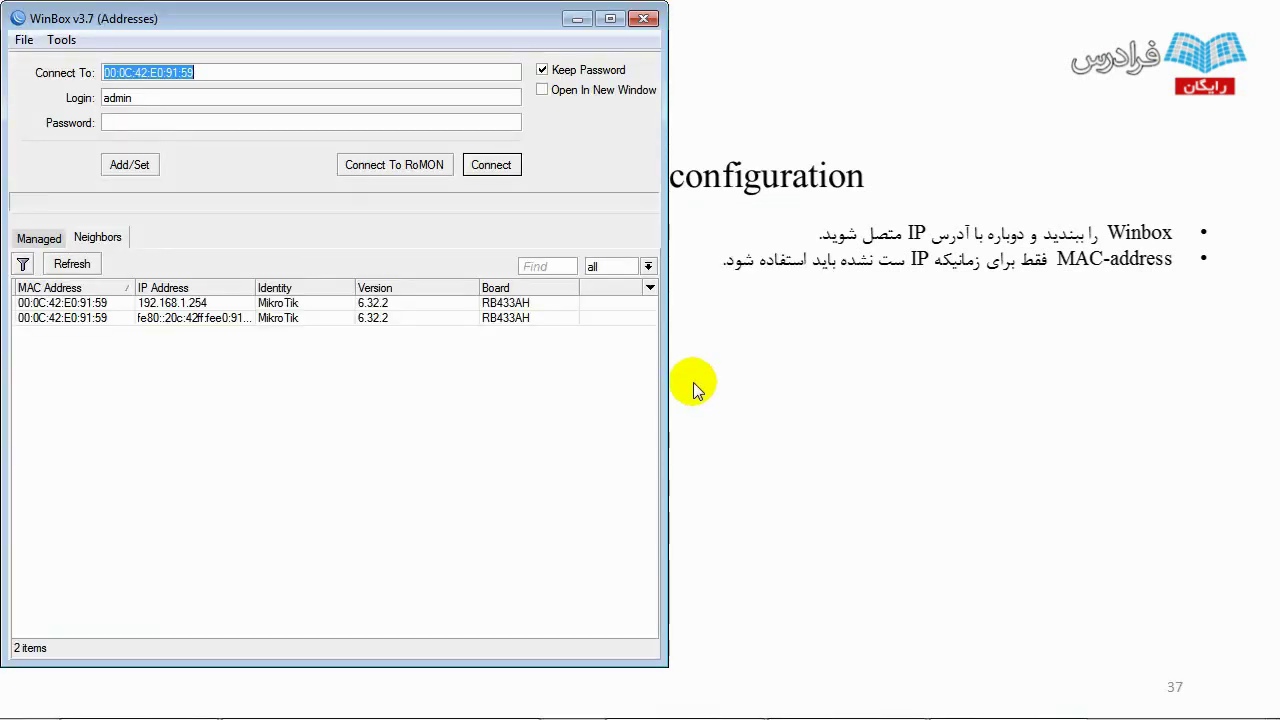
{"action": "left_click", "coordinate": [204, 304]}
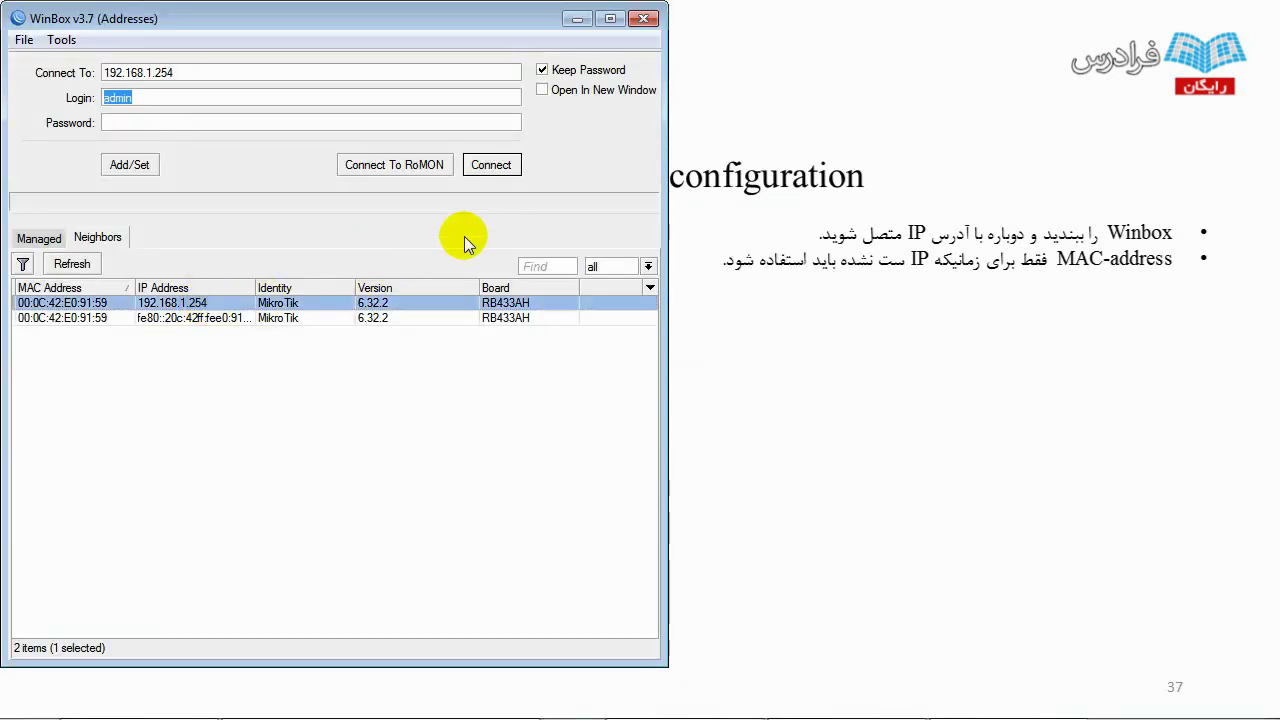
{"action": "left_click", "coordinate": [491, 166]}
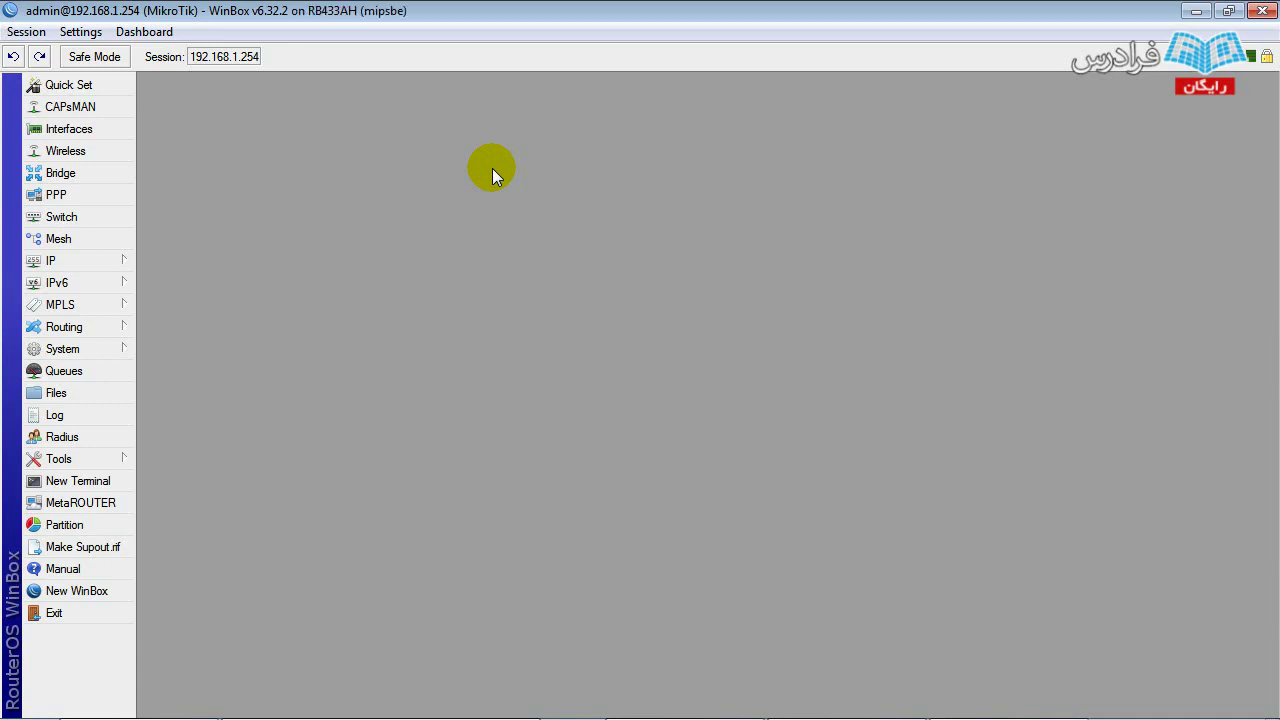
Ping the router at 192.168.1.254 from Command Prompt and confirm replies under 1 ms with TTL=64
{"action": "key", "text": "super+r"}
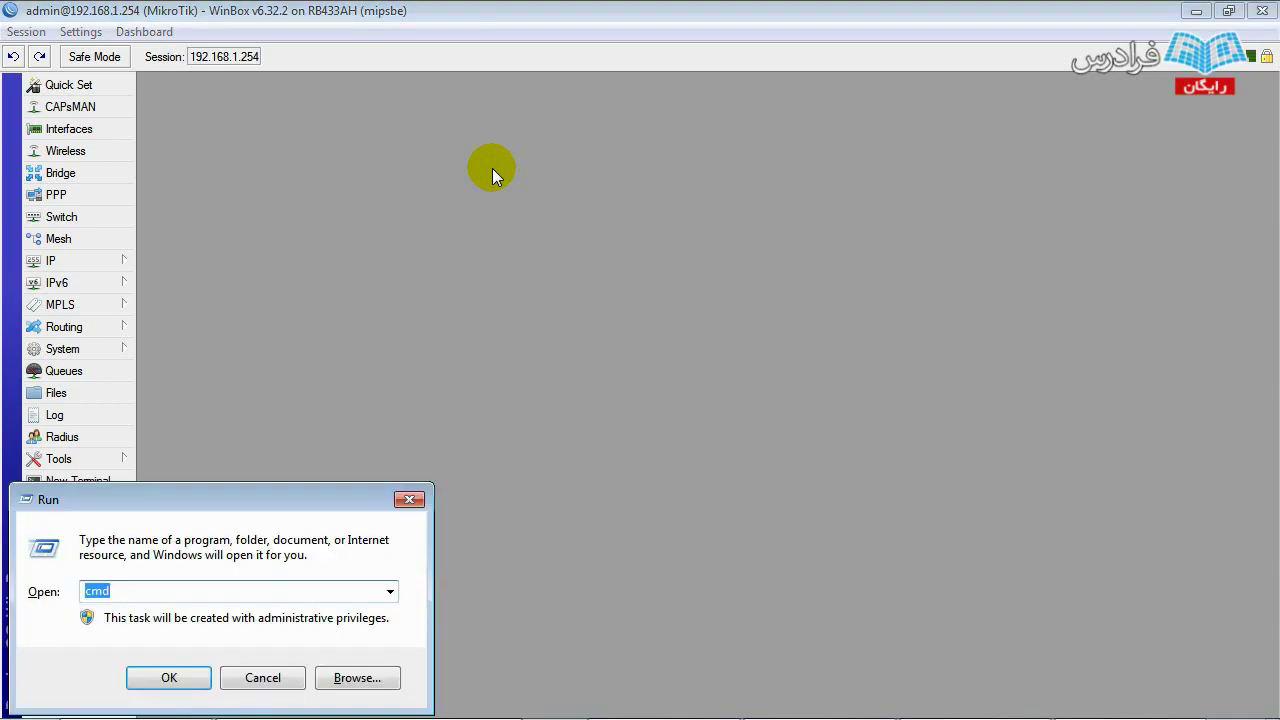
{"action": "key", "text": "Return"}
{"action": "type", "text": "ping "}
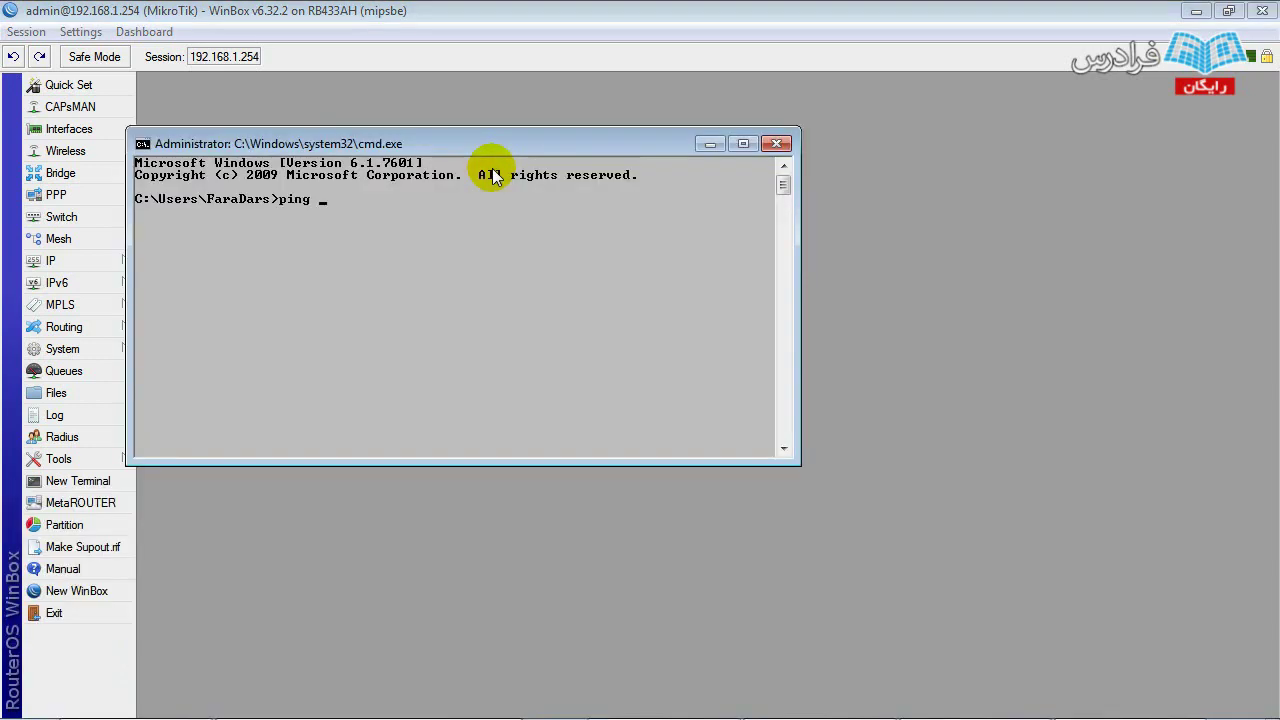
{"action": "type", "text": "192.168.1.254"}
{"action": "key", "text": "Return"}
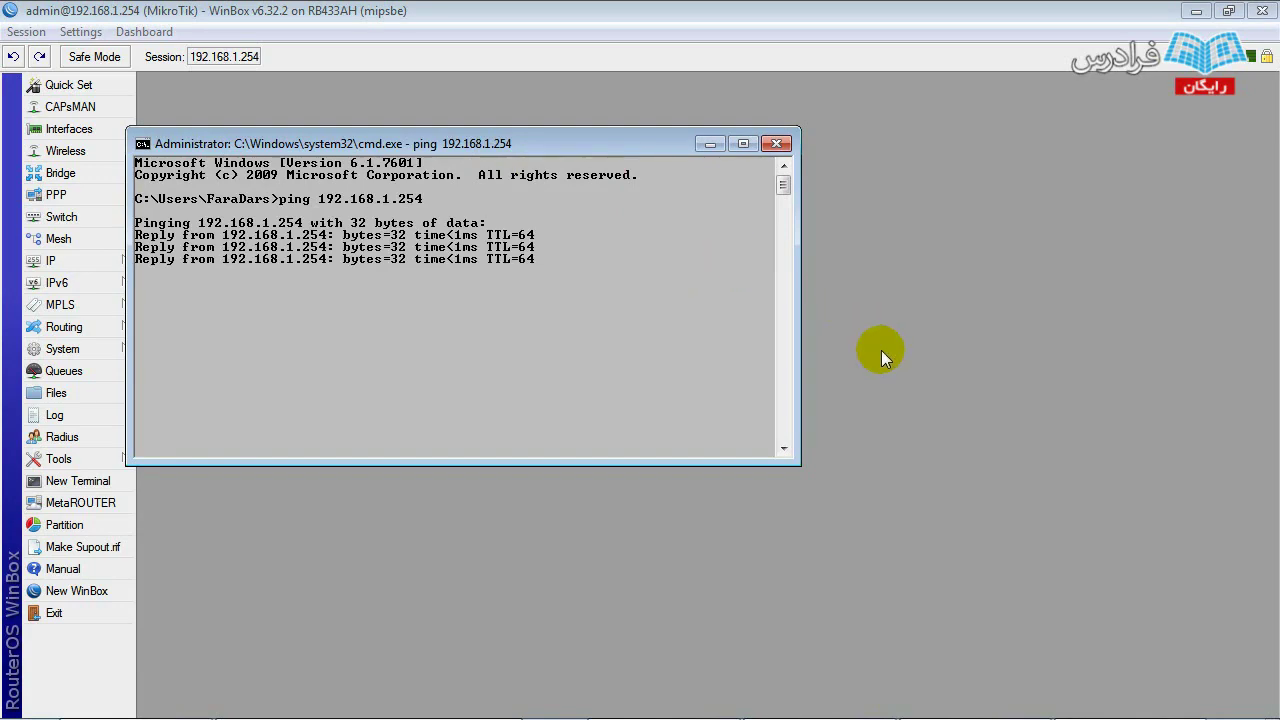
{"action": "left_click", "coordinate": [916, 399]}
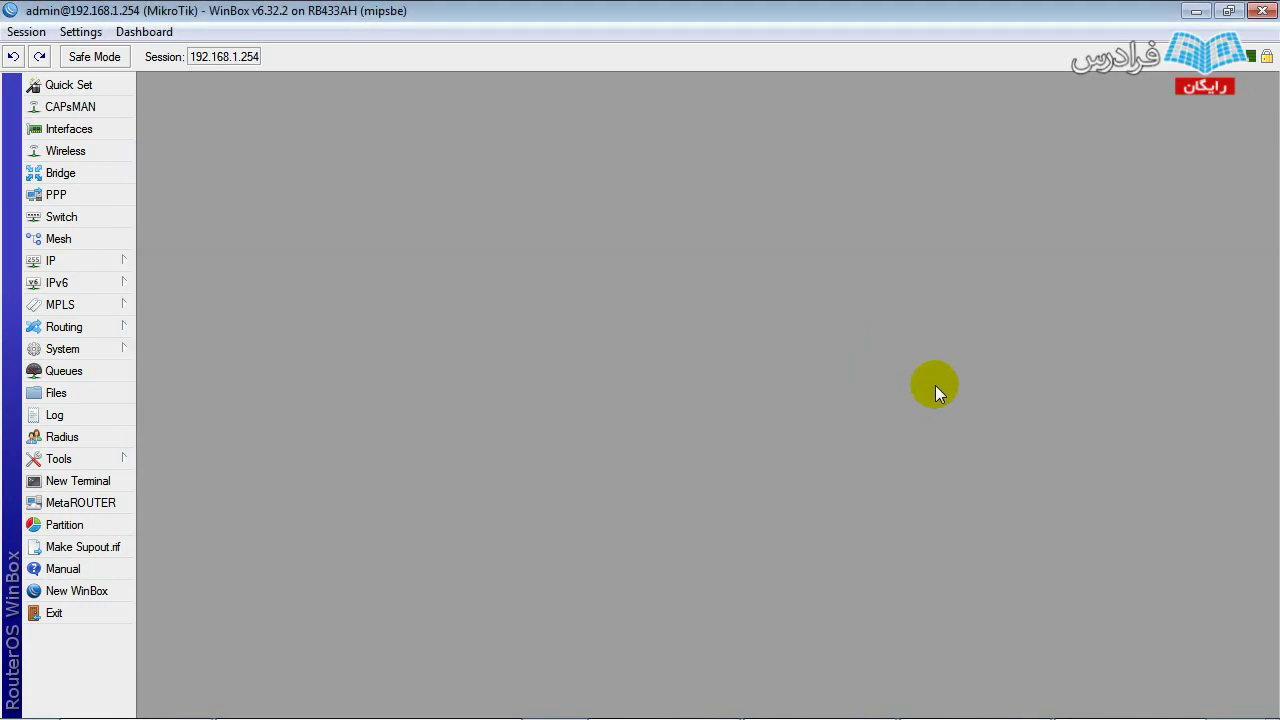
Open the IP Addresses list in WinBox and start a new address entry
{"action": "left_click", "coordinate": [457, 706]}
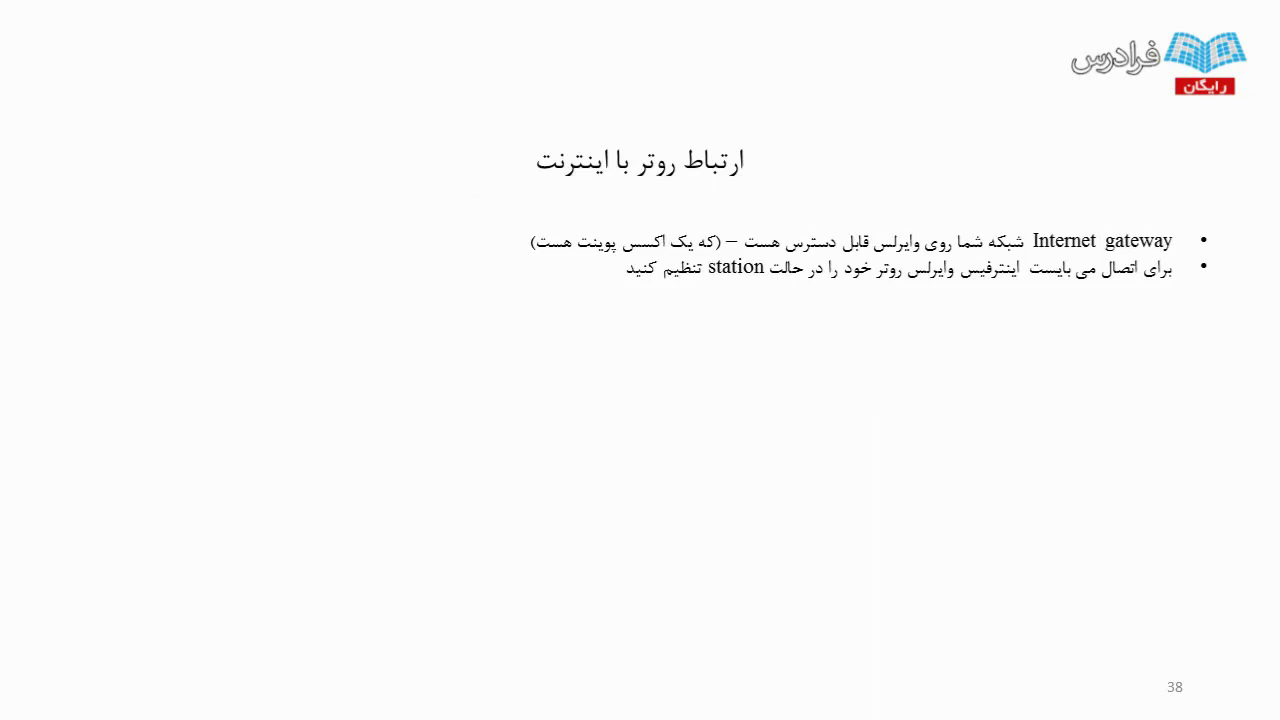
{"action": "key", "text": "alt+Tab"}
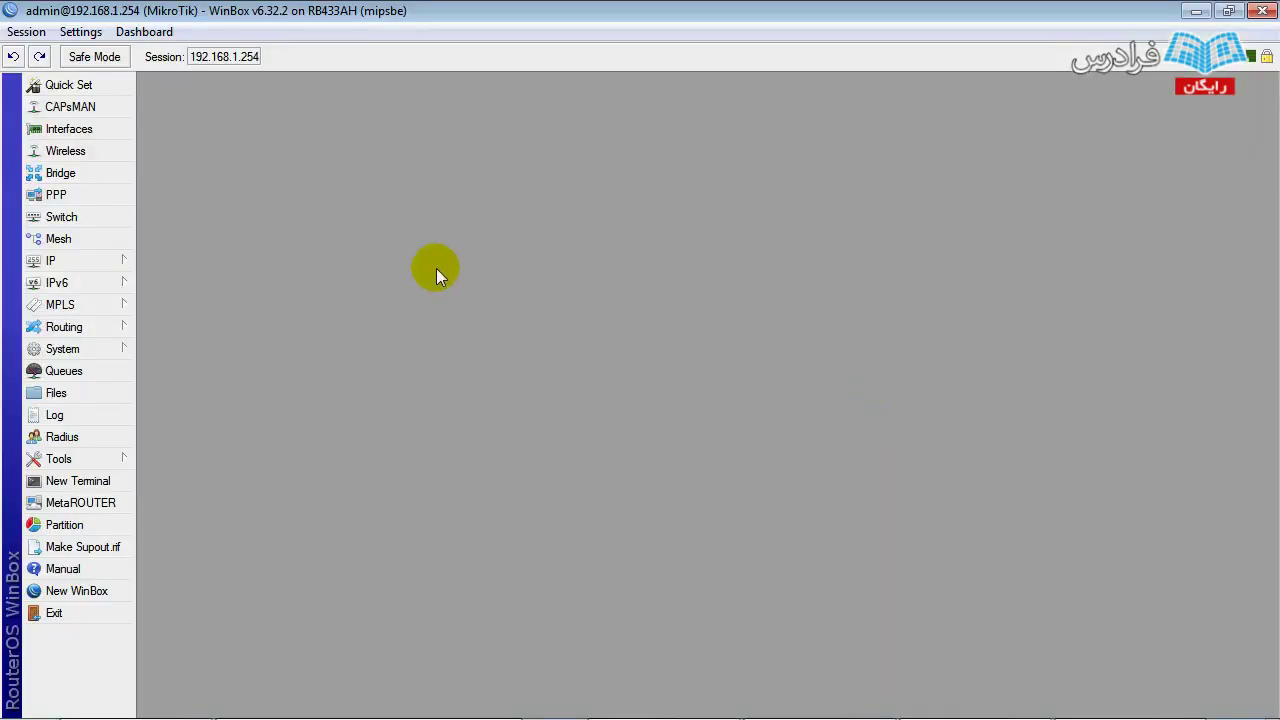
{"action": "left_click", "coordinate": [89, 258]}
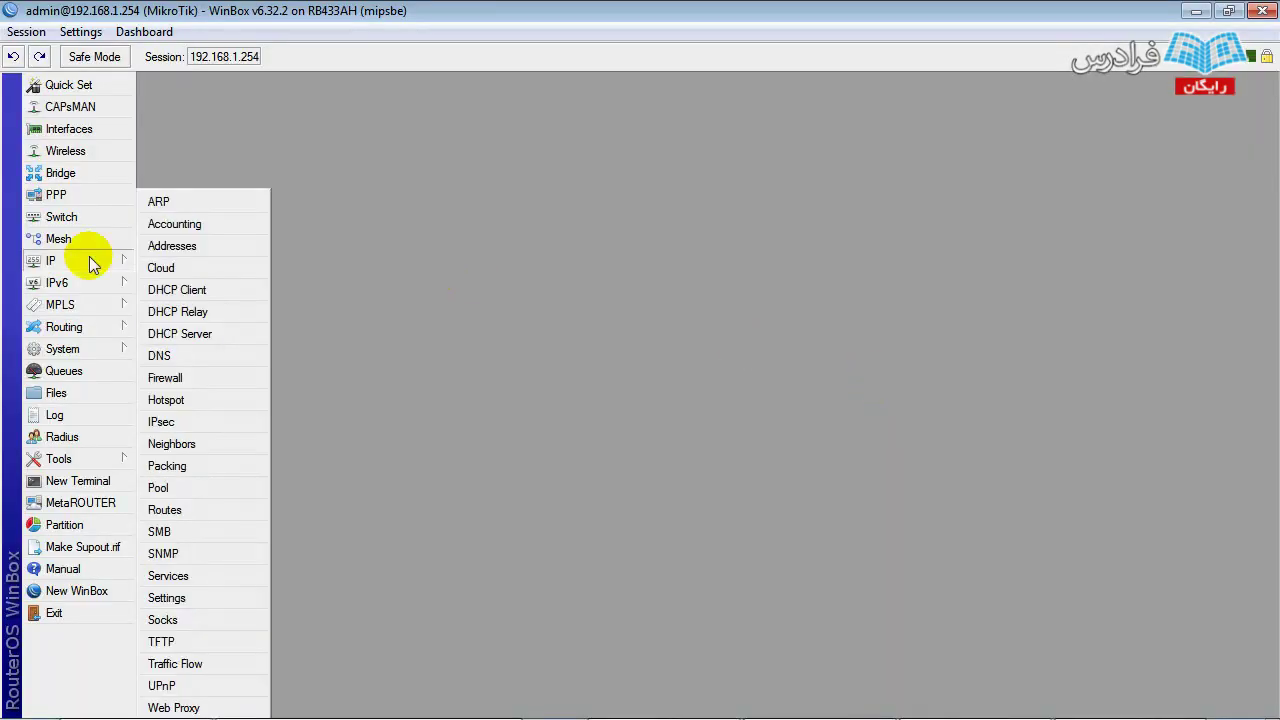
{"action": "left_click", "coordinate": [180, 246]}
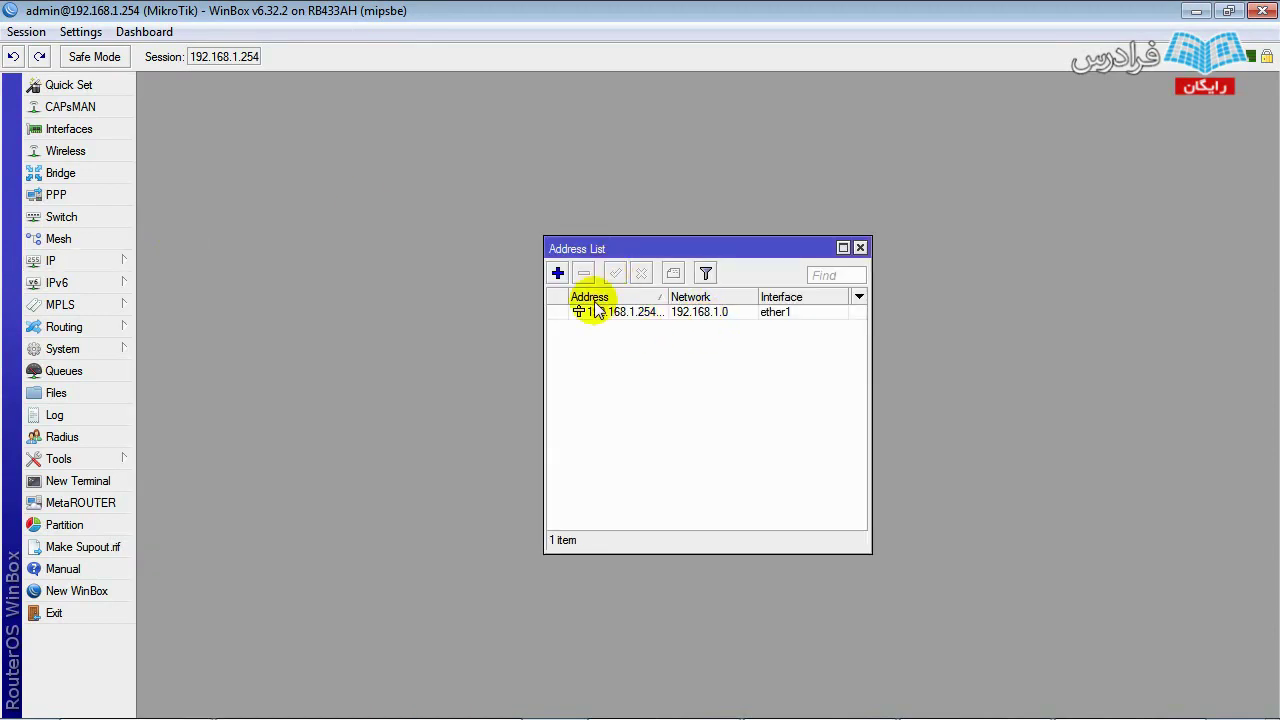
{"action": "left_click", "coordinate": [558, 273]}
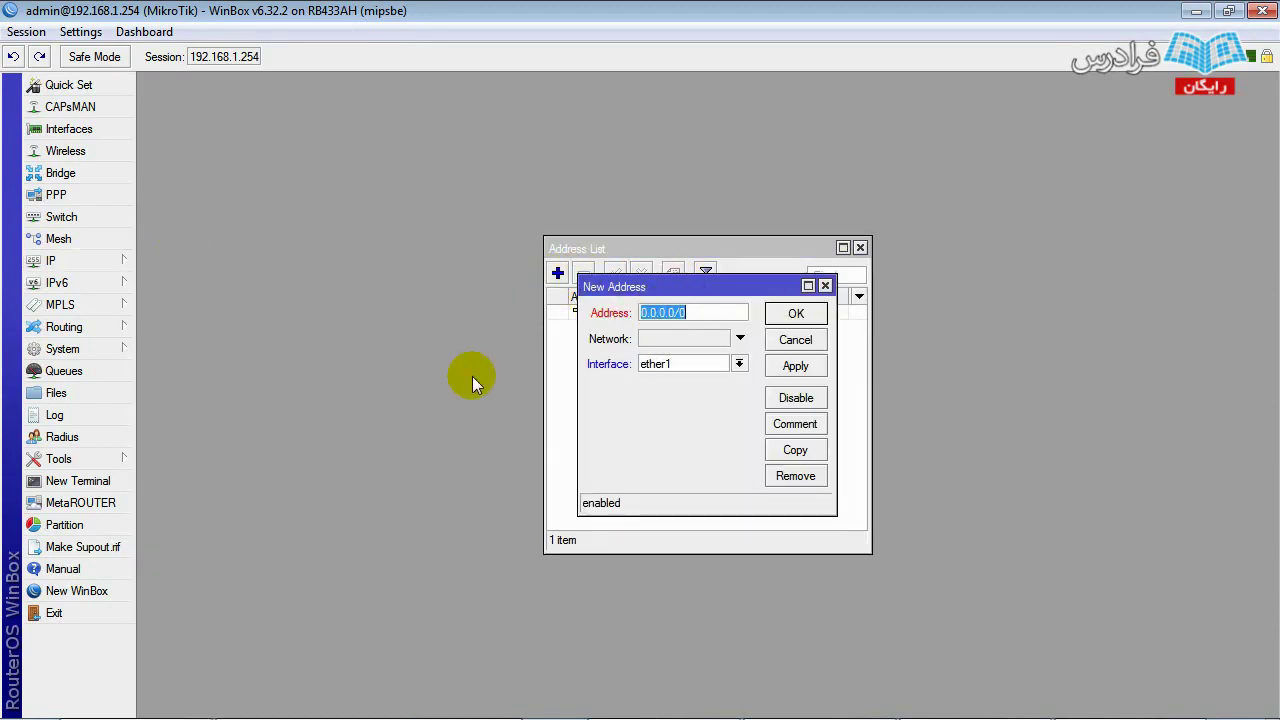
Enter address 10.1.1.1/24 with network 10.1.1.0 on interface wlan1 and save it
{"action": "key", "text": "alt+Tab"}
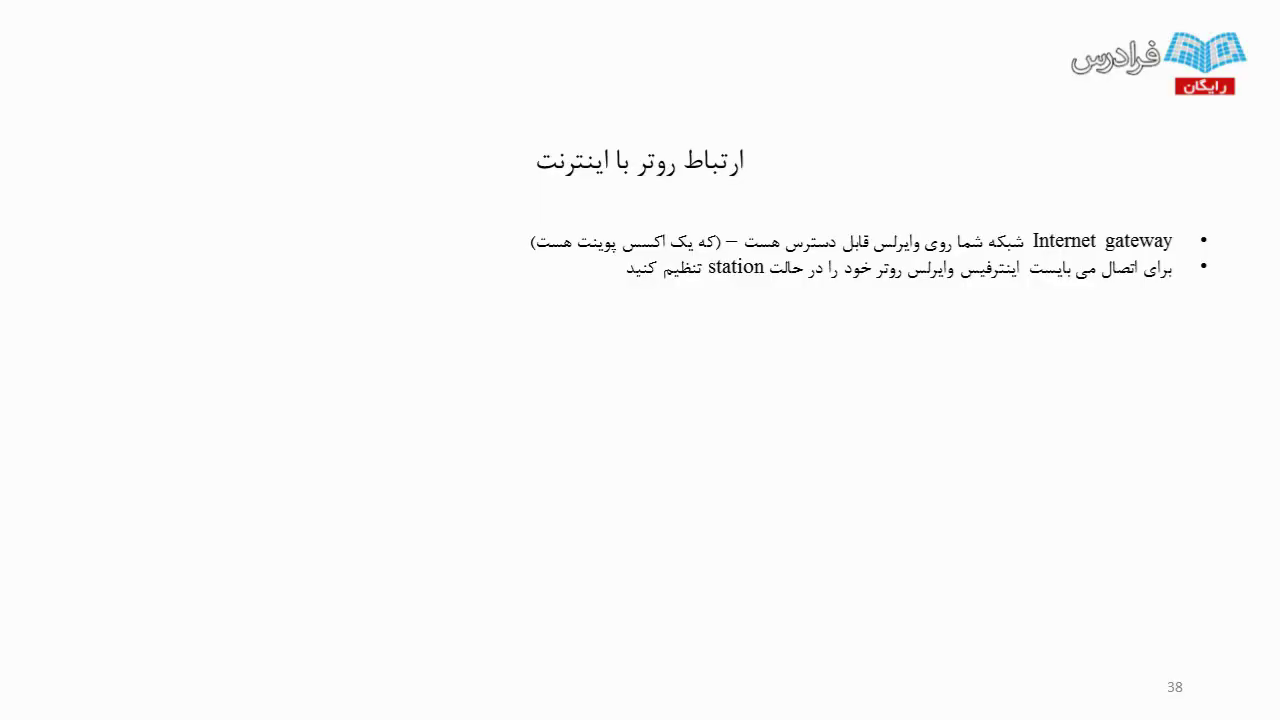
{"action": "key", "text": "Left"}
{"action": "key", "text": "Left"}
{"action": "key", "text": "Left"}
{"action": "key", "text": "Left"}
{"action": "key", "text": "Left"}
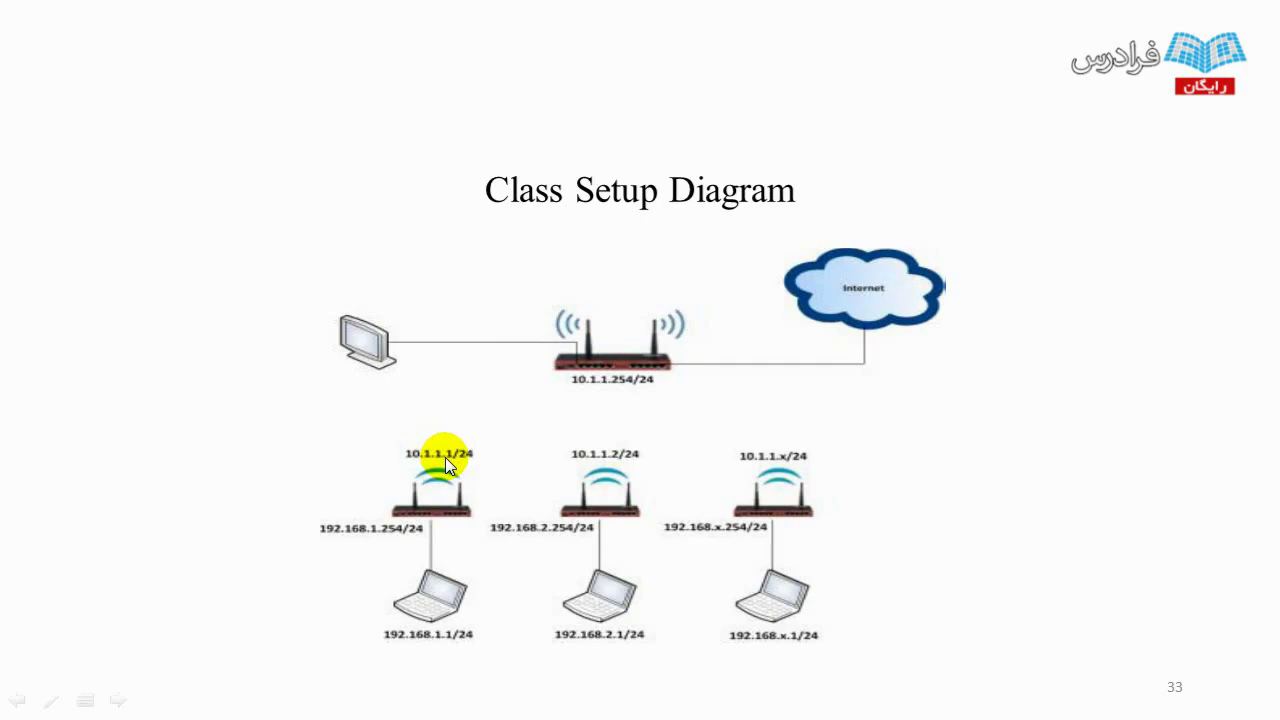
{"action": "key", "text": "alt+Tab"}
{"action": "type", "text": "10"}
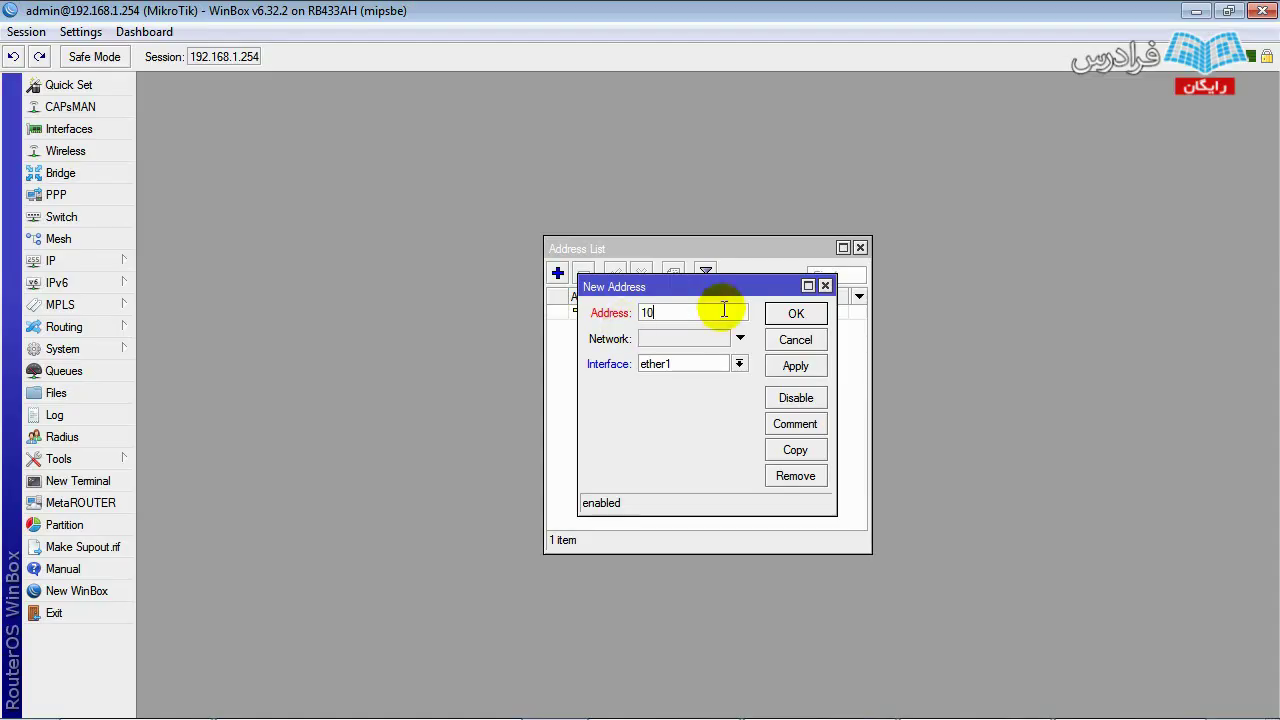
{"action": "type", "text": ".1.1.1/24"}
{"action": "key", "text": "alt+Tab"}
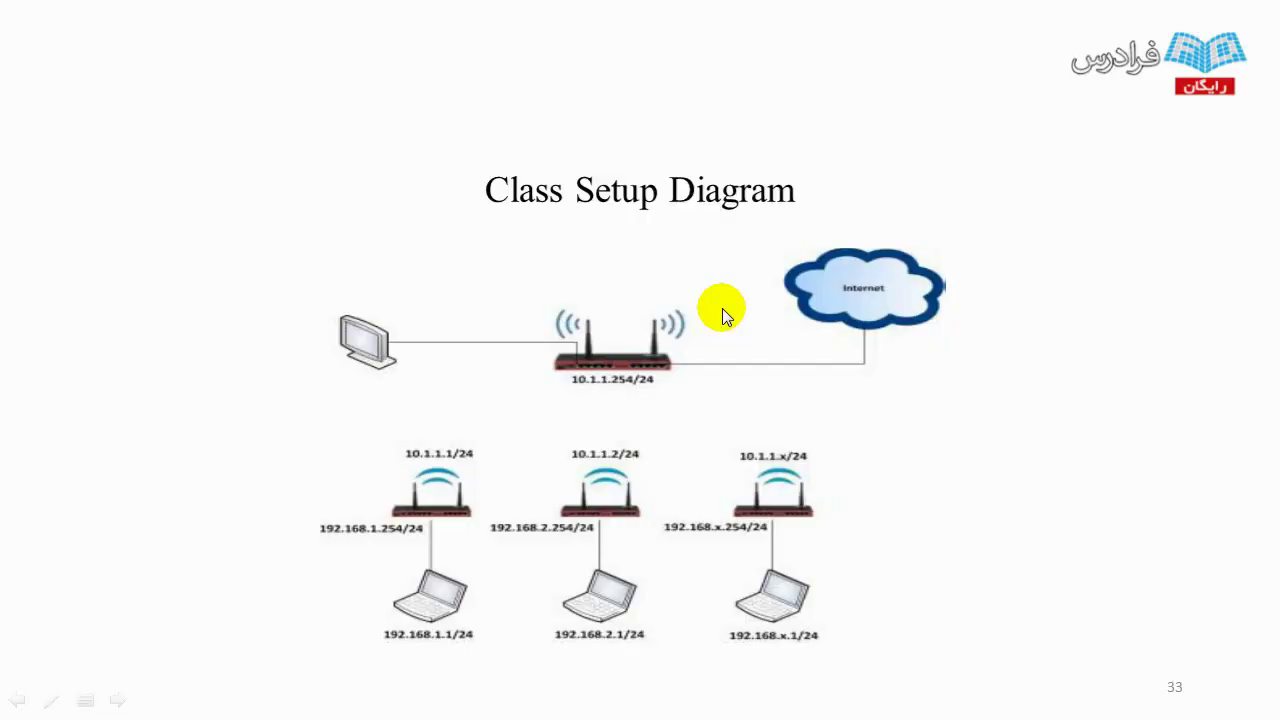
{"action": "key", "text": "alt+Tab"}
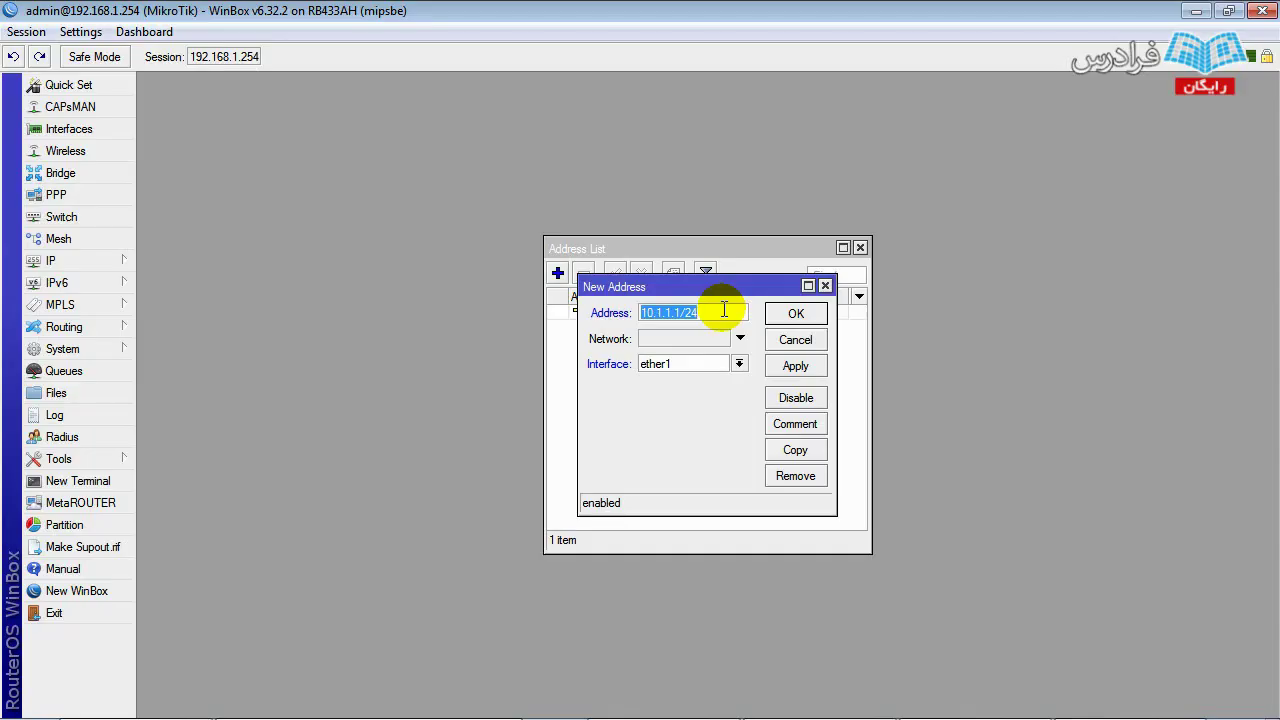
{"action": "key", "text": "Tab"}
{"action": "type", "text": "101"}
{"action": "key", "text": "BackSpace"}
{"action": "type", "text": ".1.1."}
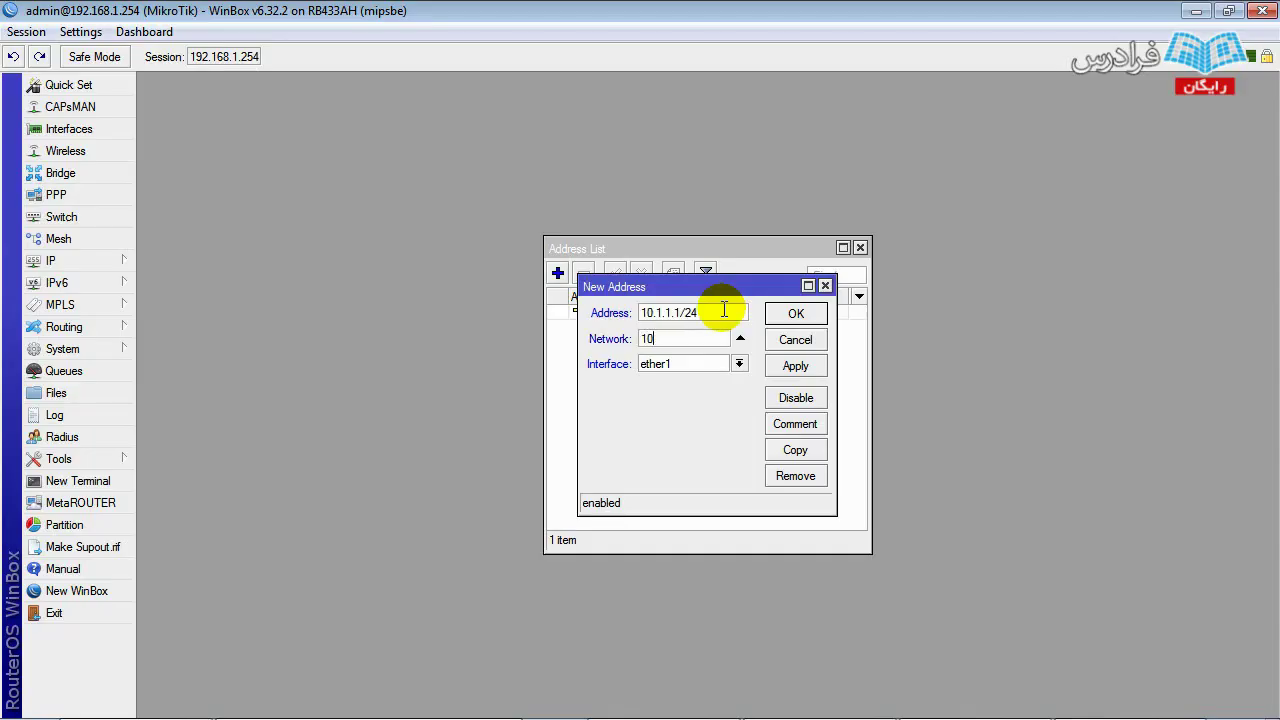
{"action": "type", "text": "0"}
{"action": "left_click", "coordinate": [739, 364]}
{"action": "left_click", "coordinate": [711, 418]}
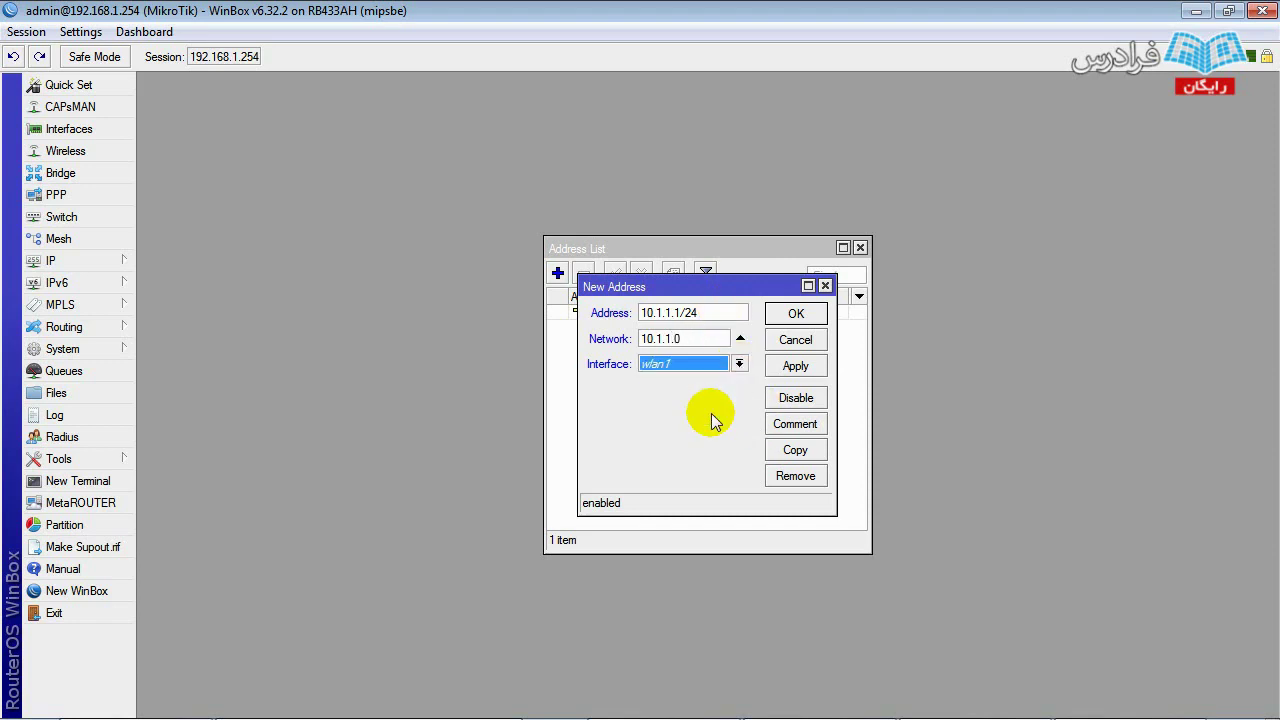
{"action": "left_click", "coordinate": [796, 313]}
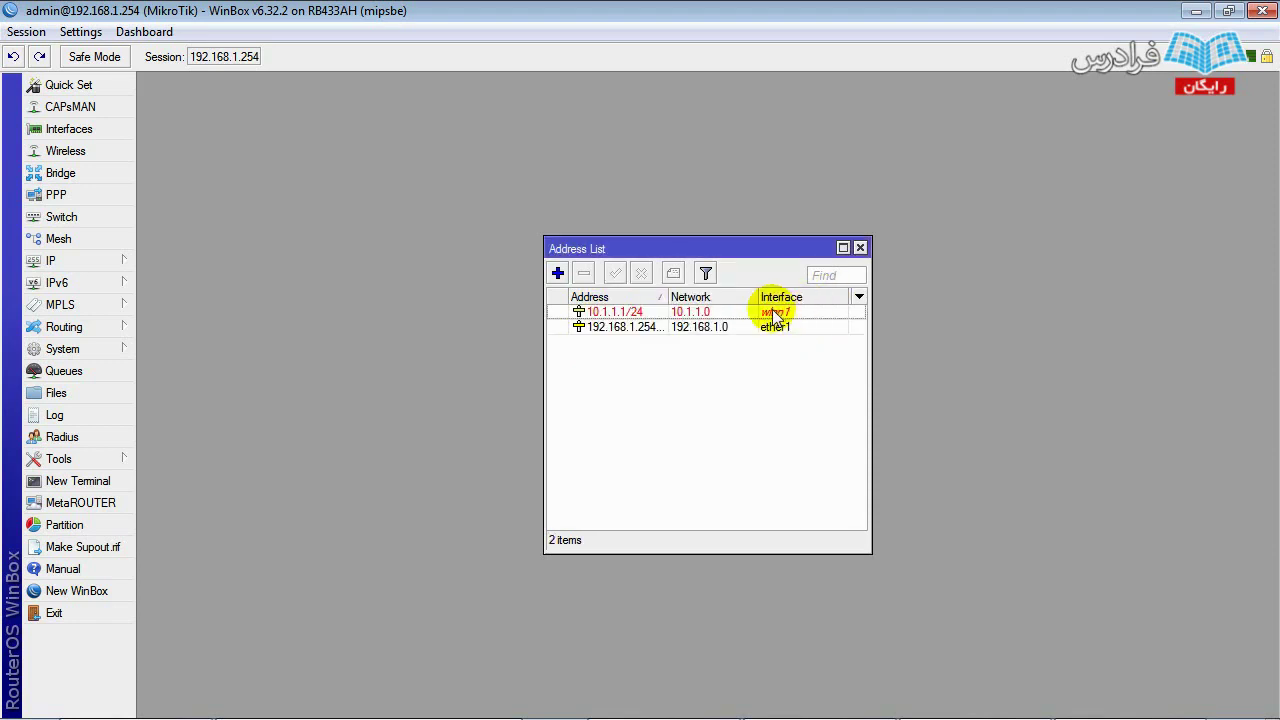
Open wlan1's settings from the Wireless tables and enable the interface
{"action": "left_click", "coordinate": [92, 152]}
{"action": "double_click", "coordinate": [237, 326]}
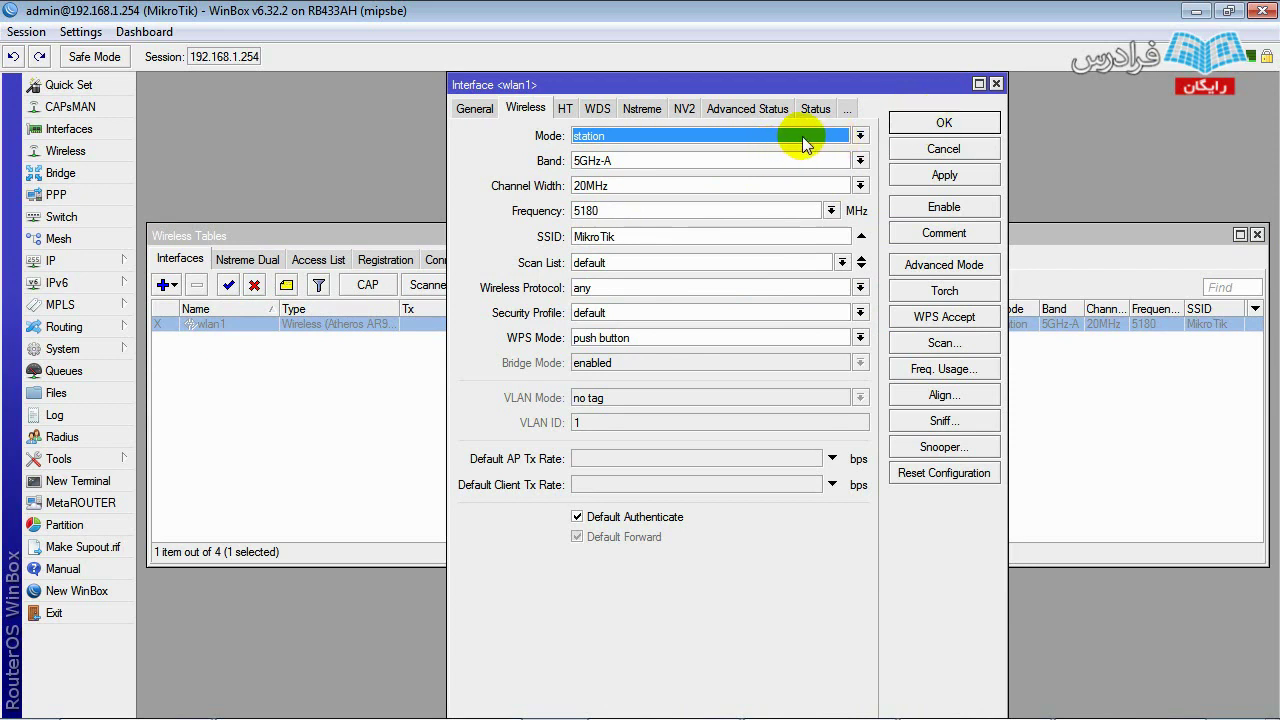
{"action": "left_click", "coordinate": [943, 207]}
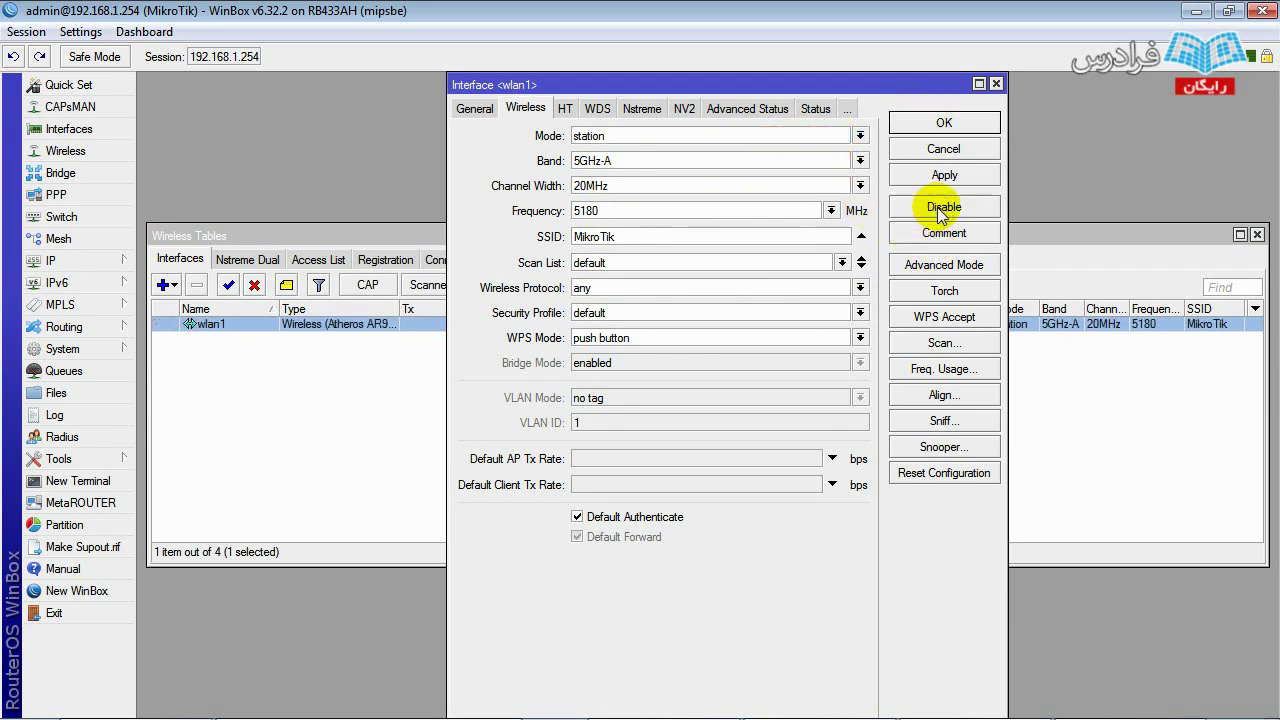
Scan for access points, connect wlan1 to MTCNAClass, and save the wireless settings
{"action": "left_click", "coordinate": [922, 345]}
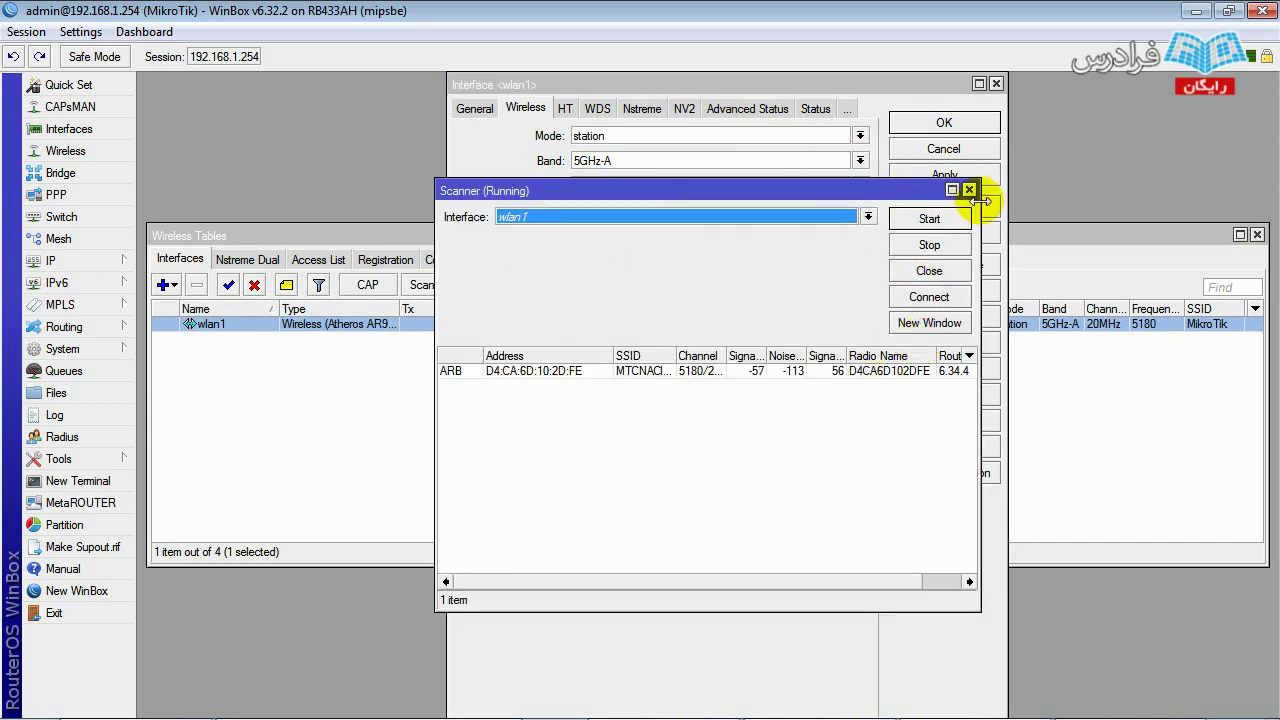
{"action": "left_click_drag", "start_coordinate": [980, 201], "coordinate": [1043, 215]}
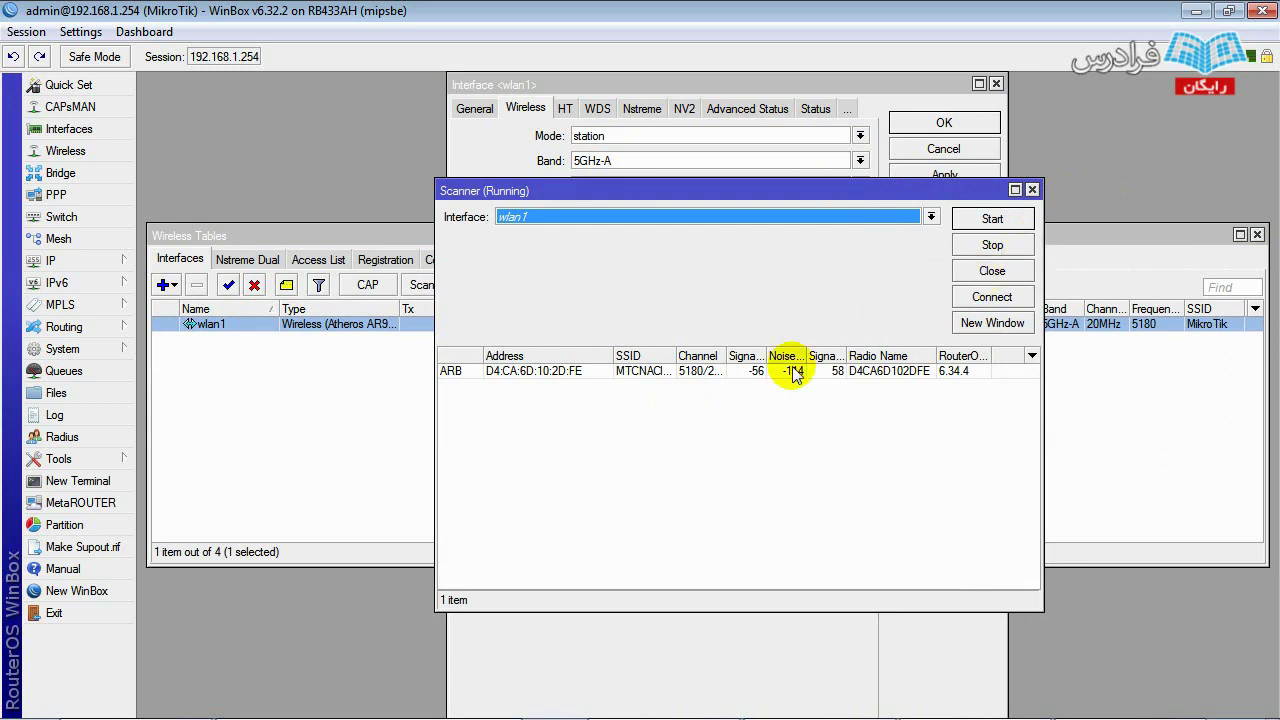
{"action": "left_click_drag", "start_coordinate": [677, 353], "coordinate": [736, 355]}
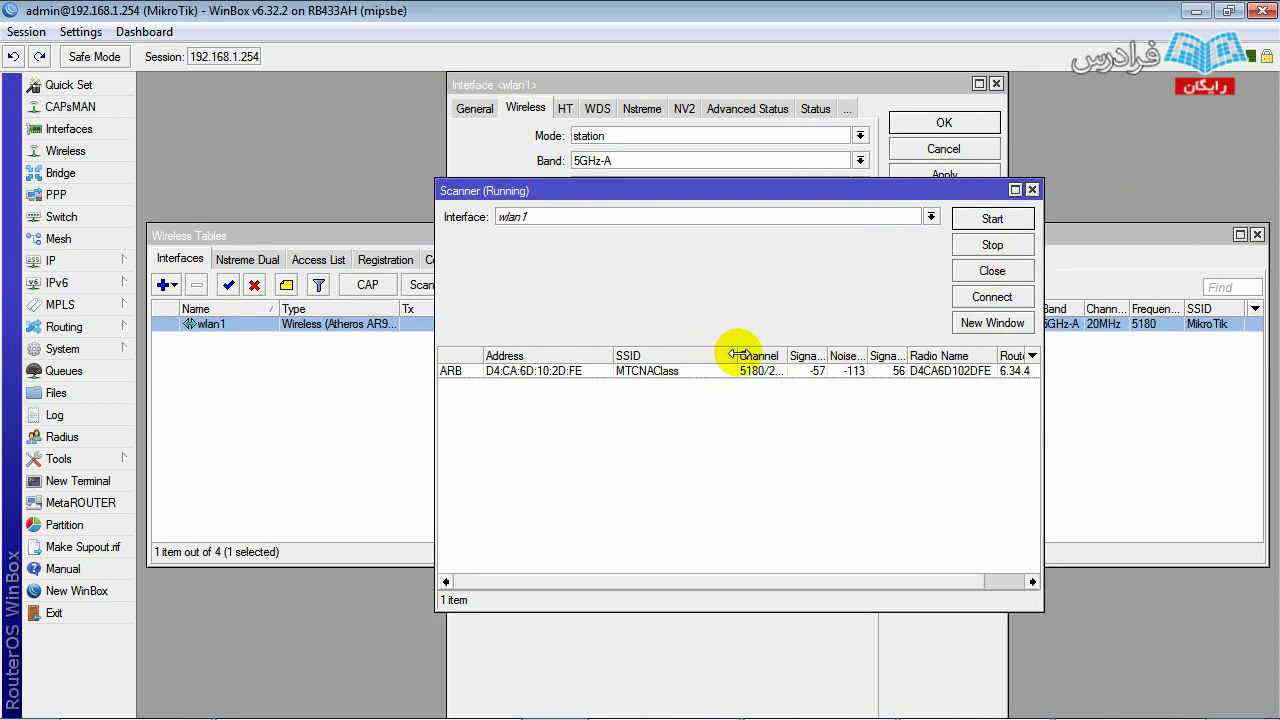
{"action": "left_click", "coordinate": [671, 372]}
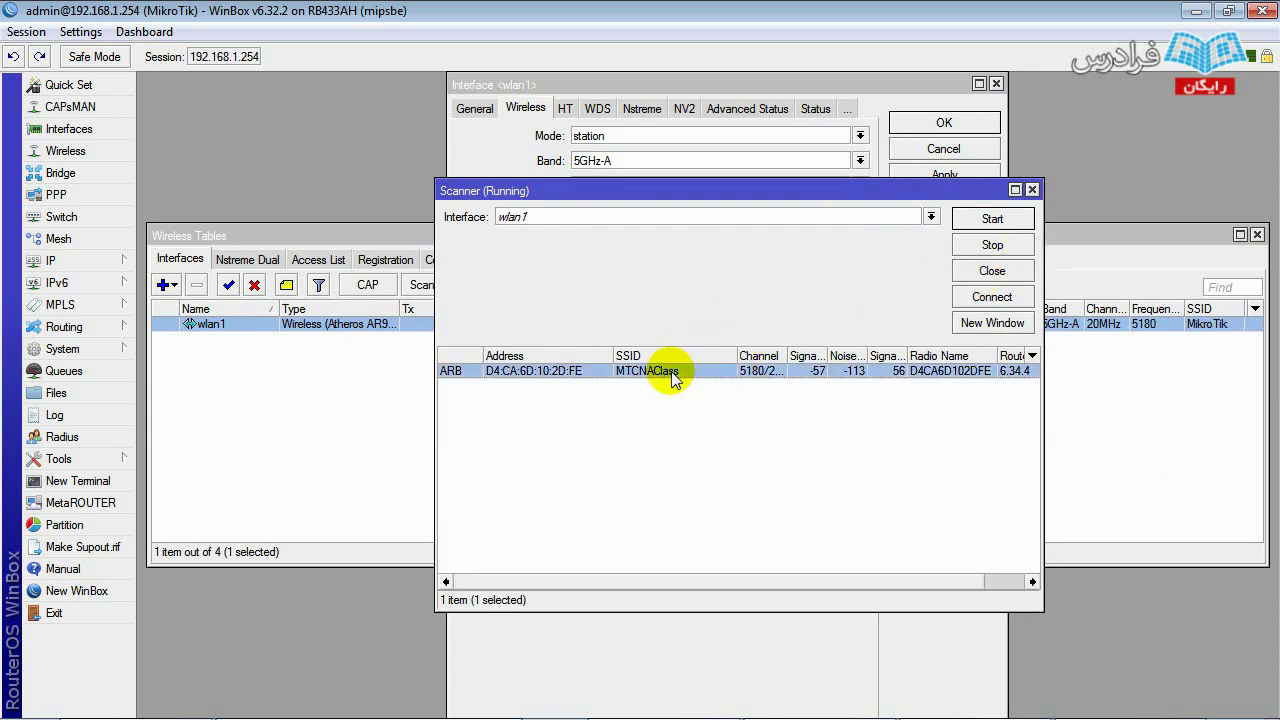
{"action": "left_click", "coordinate": [992, 297]}
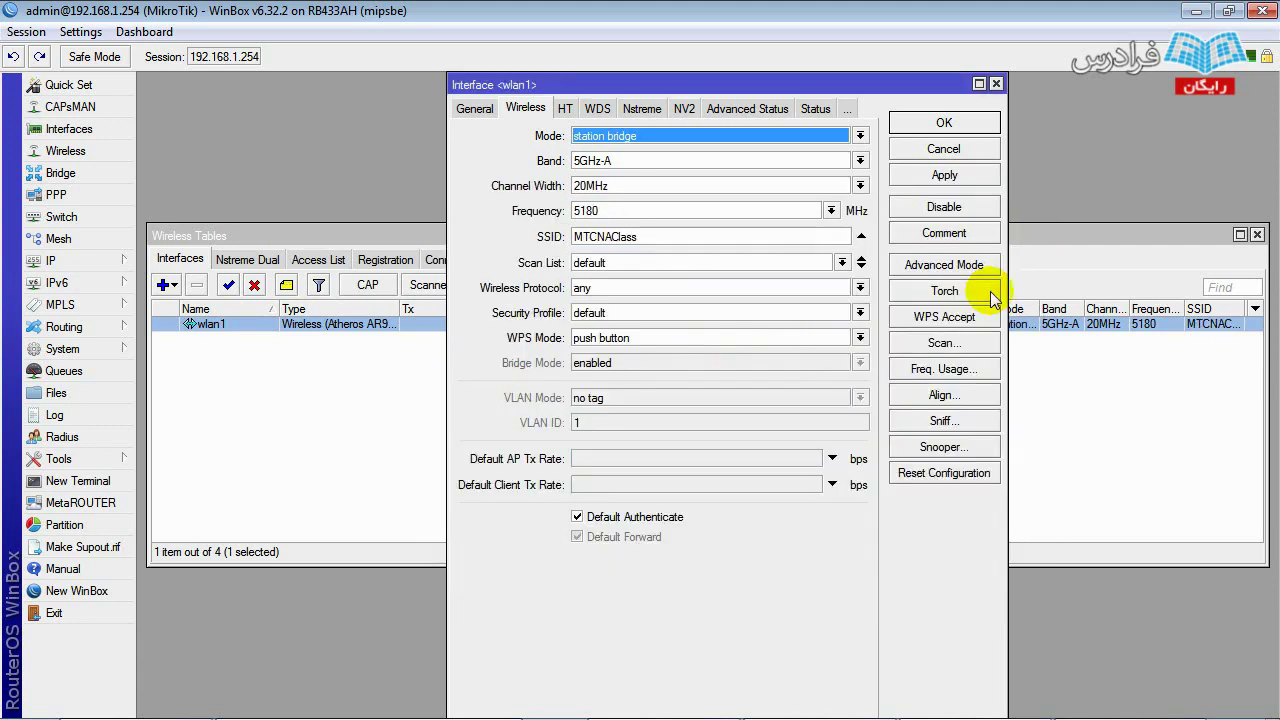
{"action": "left_click", "coordinate": [970, 126]}
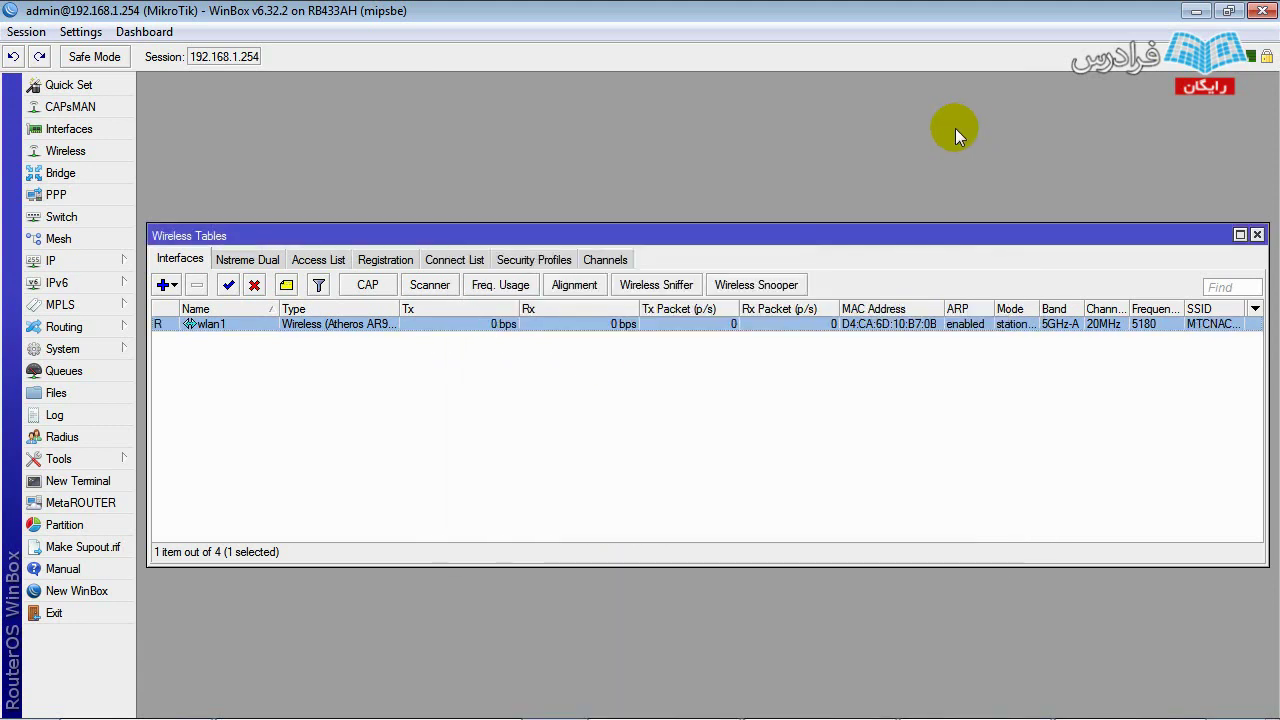
Ping 10.1.1.254 from the router's terminal and get replies with 0% loss
{"action": "left_click", "coordinate": [90, 488]}
{"action": "type", "text": "ping 192"}
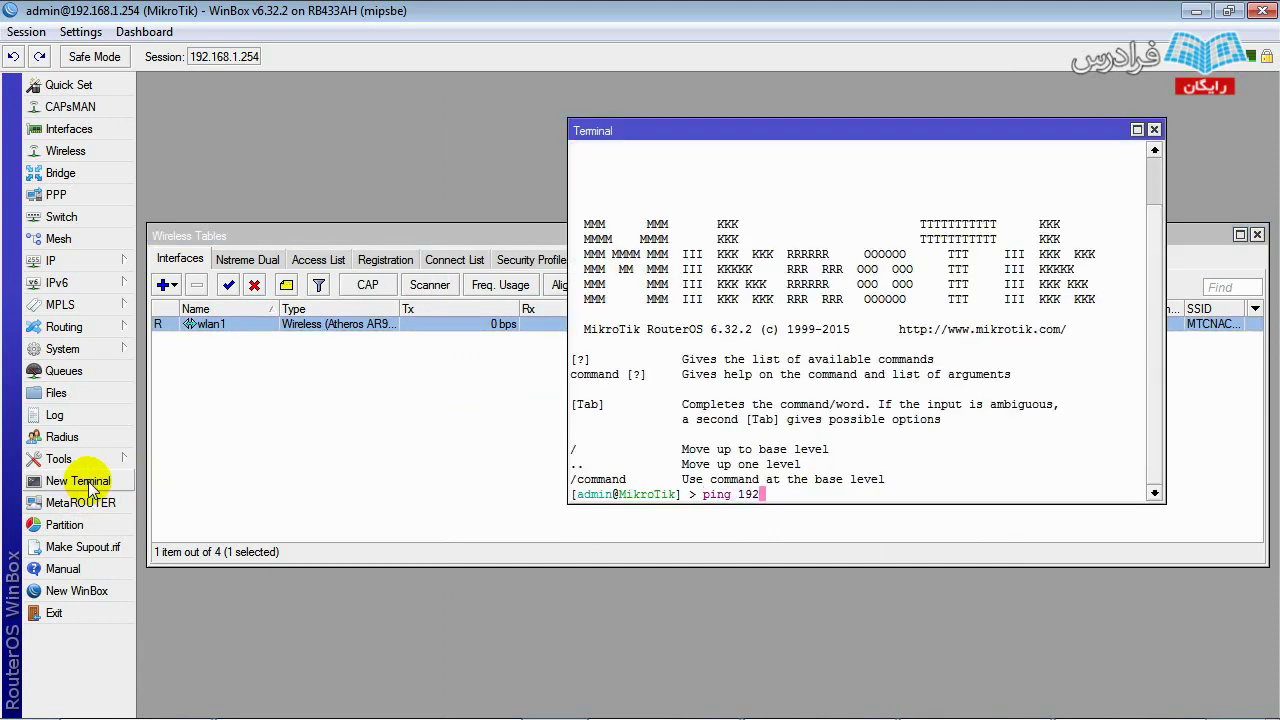
{"action": "type", "text": ".1"}
{"action": "key", "text": "BackSpace"}
{"action": "key", "text": "BackSpace"}
{"action": "key", "text": "BackSpace"}
{"action": "key", "text": "BackSpace"}
{"action": "type", "text": "0.1.1.254"}
{"action": "key", "text": "Return"}
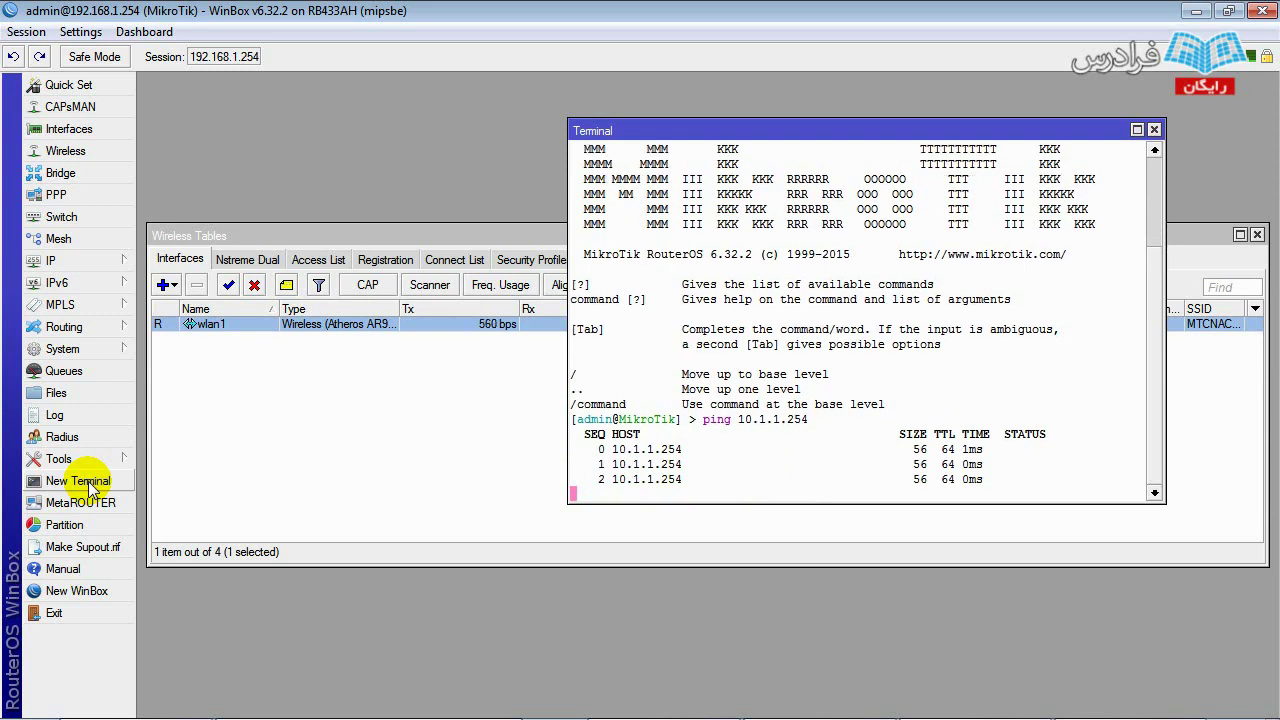
Stop that ping and ping 4.2.2.4, which reports no route to host
{"action": "key", "text": "ctrl+c"}
{"action": "type", "text": "ping "}
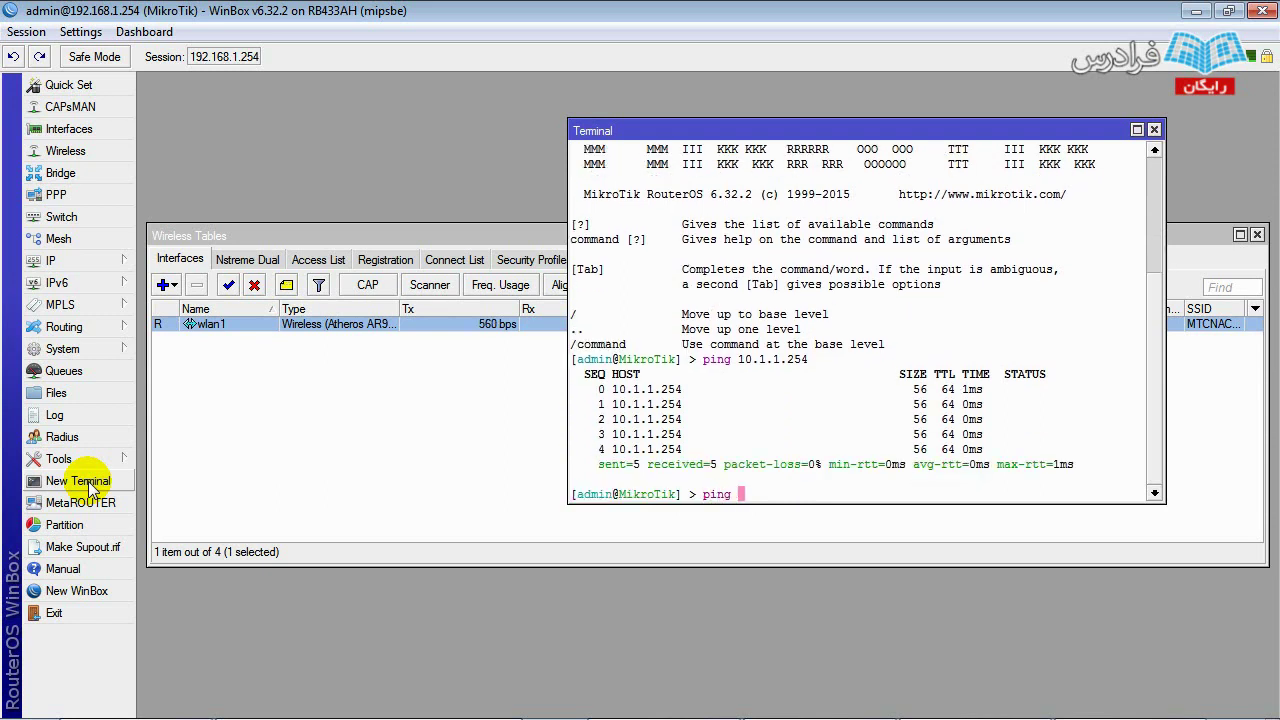
{"action": "type", "text": "4.2.2.4"}
{"action": "key", "text": "Return"}
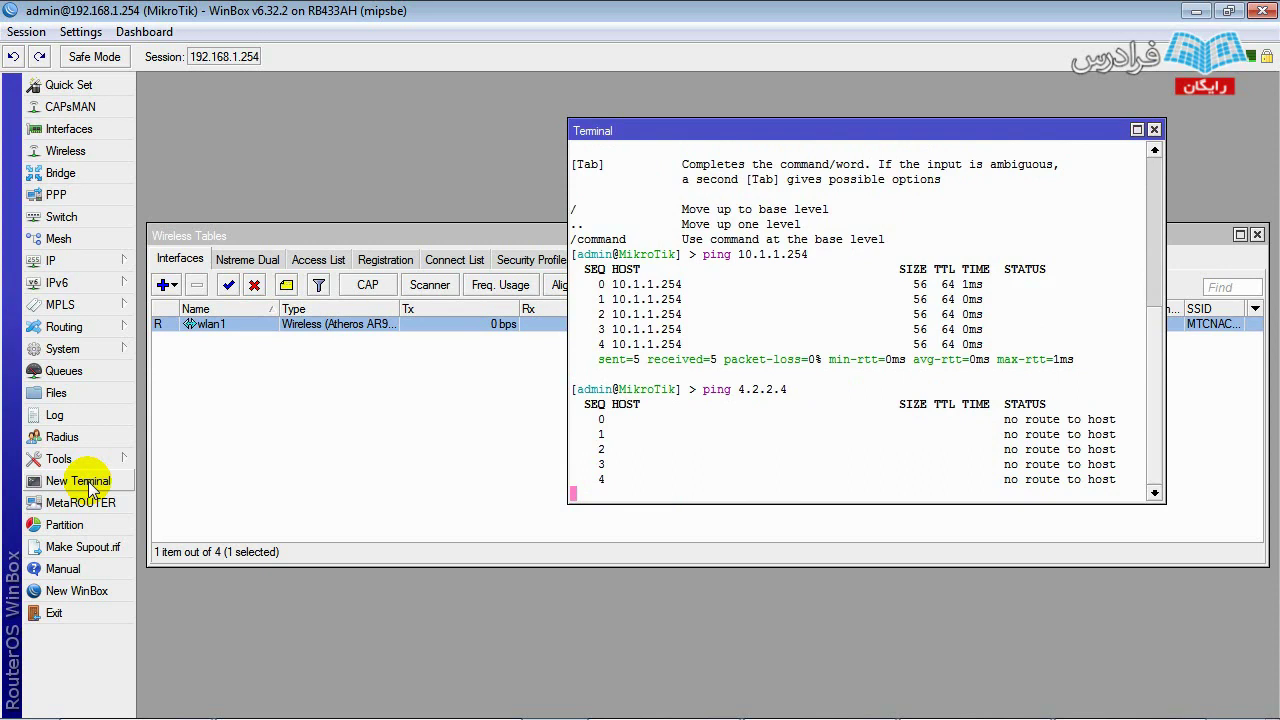
Add a default route 0.0.0.0/0 with gateway 10.1.1.254
{"action": "left_click", "coordinate": [74, 260]}
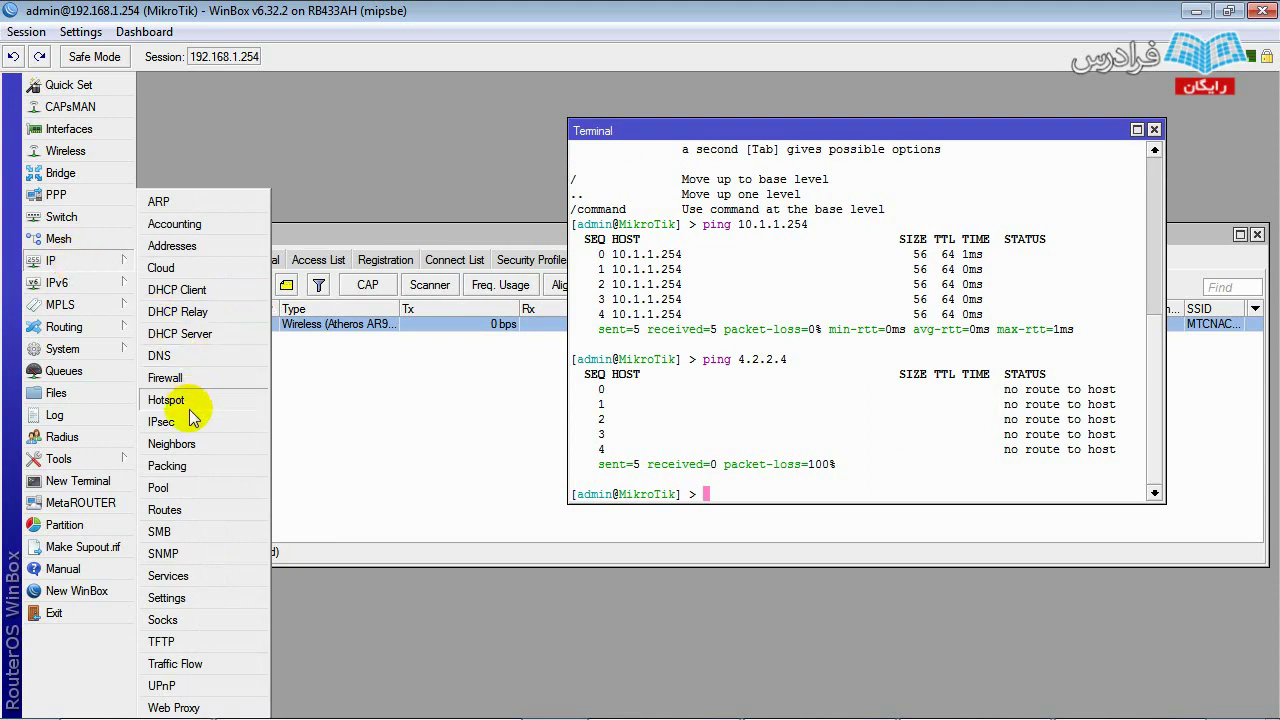
{"action": "left_click", "coordinate": [165, 510]}
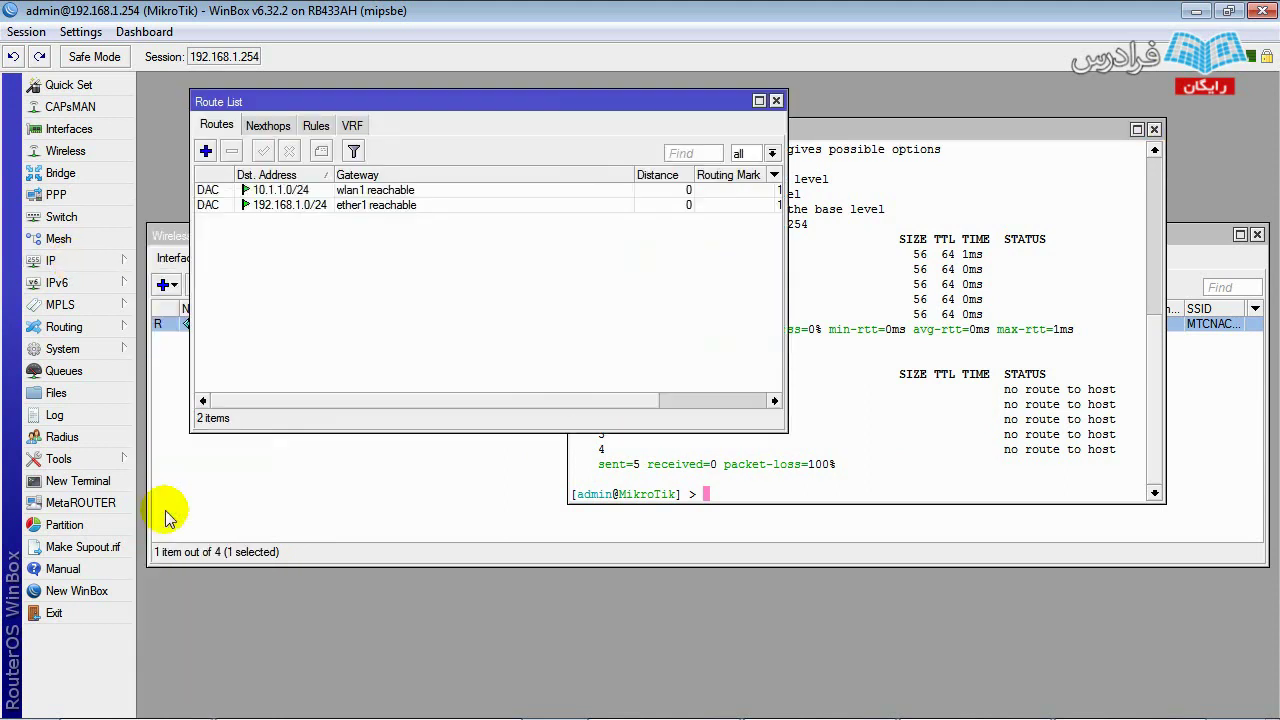
{"action": "left_click", "coordinate": [204, 149]}
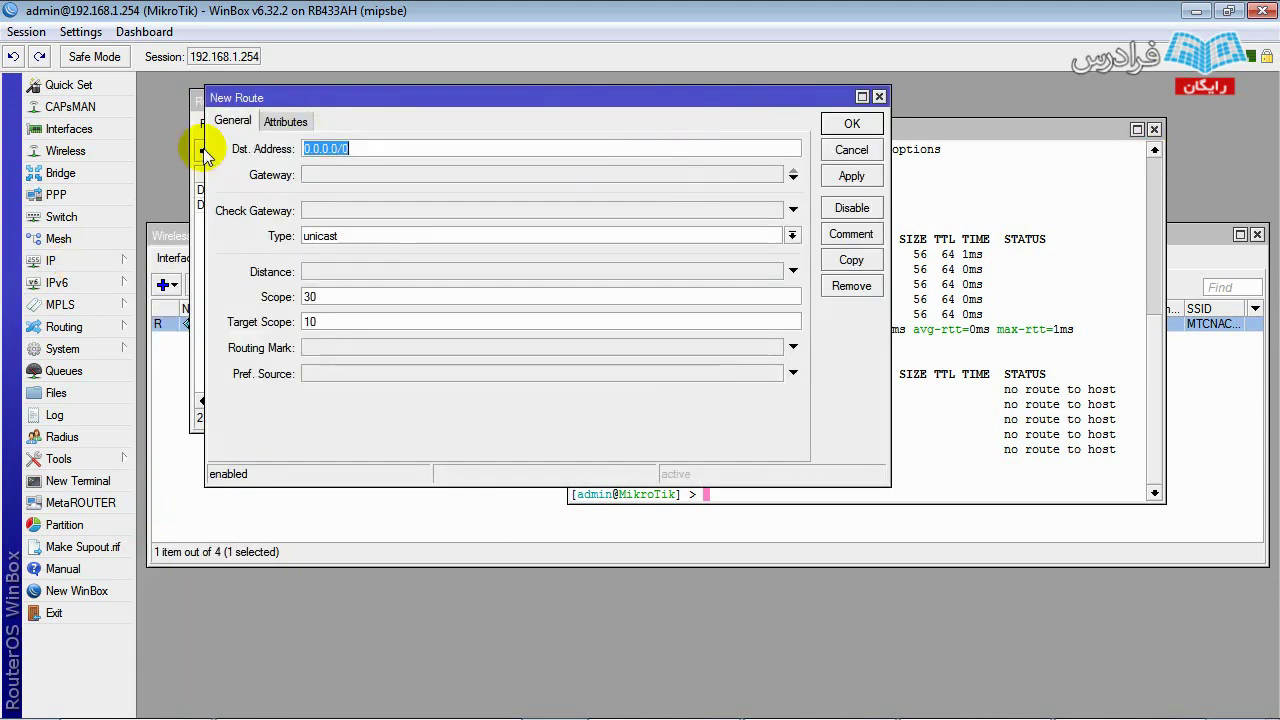
{"action": "left_click", "coordinate": [355, 176]}
{"action": "type", "text": "10"}
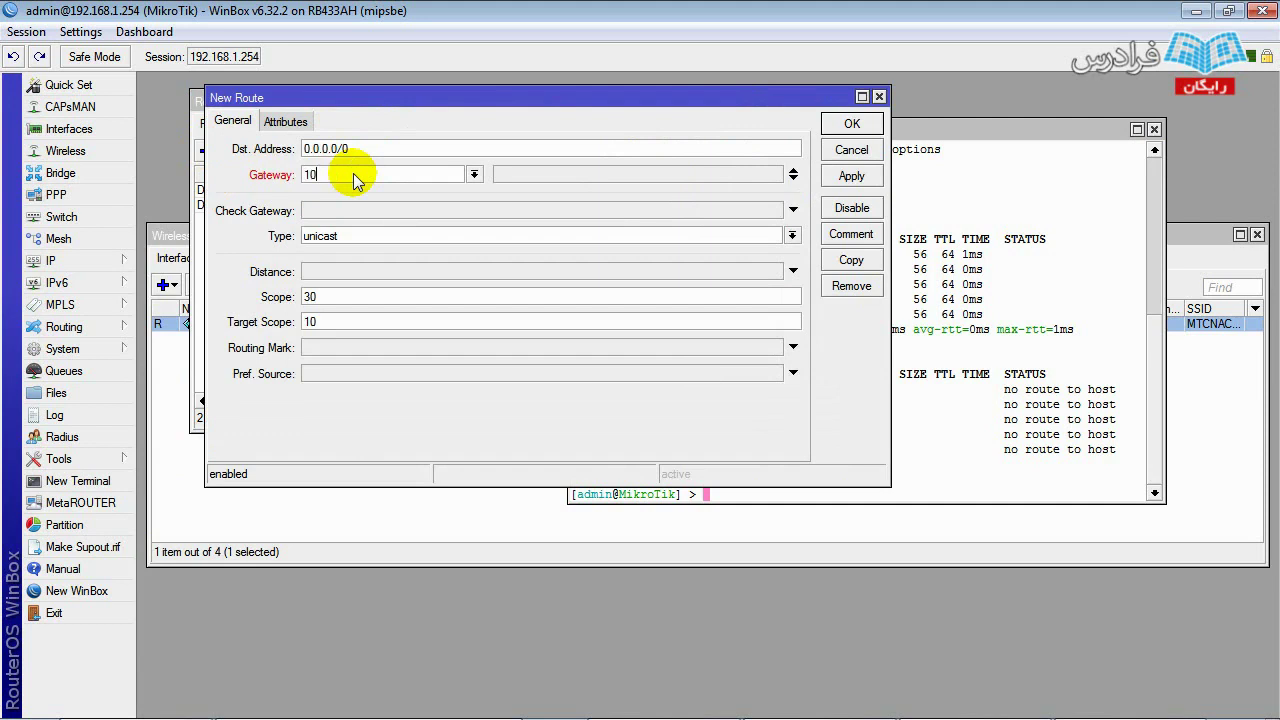
{"action": "type", "text": ".1.1.254"}
{"action": "left_click", "coordinate": [852, 124]}
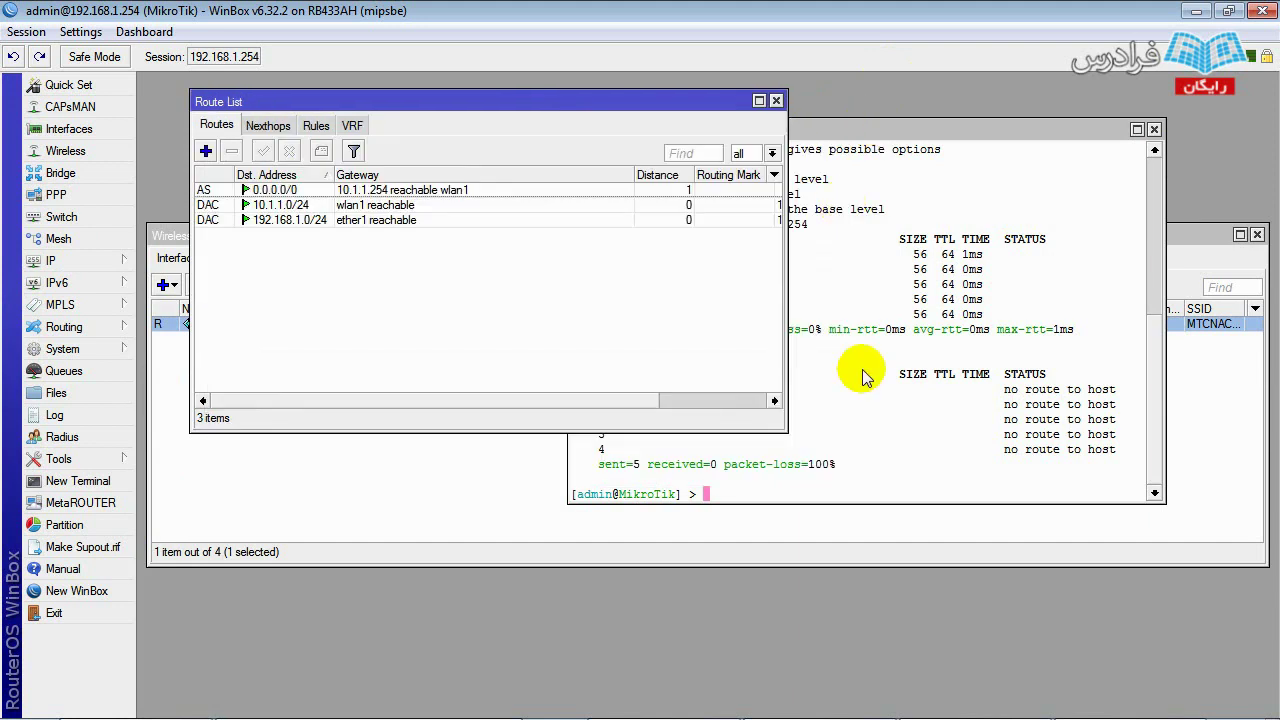
Rerun ping 4.2.2.4 in the terminal, now getting replies averaging 102 ms
{"action": "left_click", "coordinate": [858, 372]}
{"action": "key", "text": "Up"}
{"action": "key", "text": "Return"}
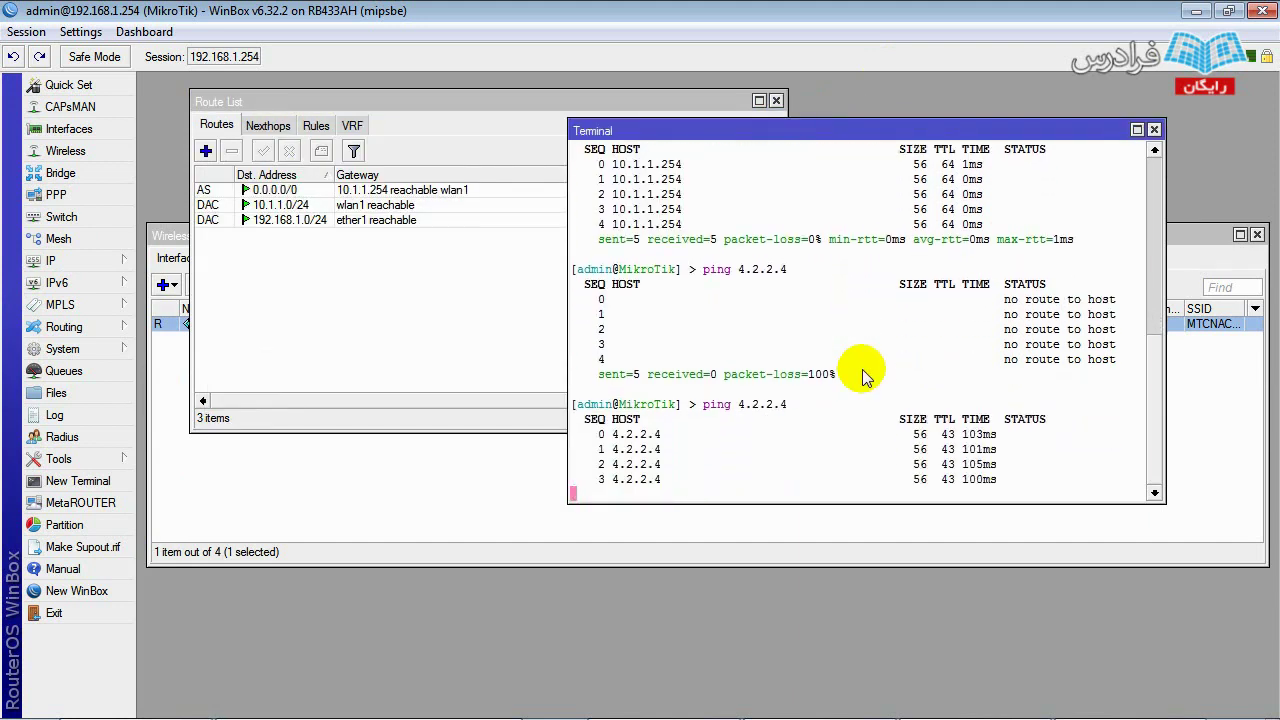
{"action": "key", "text": "ctrl+c"}
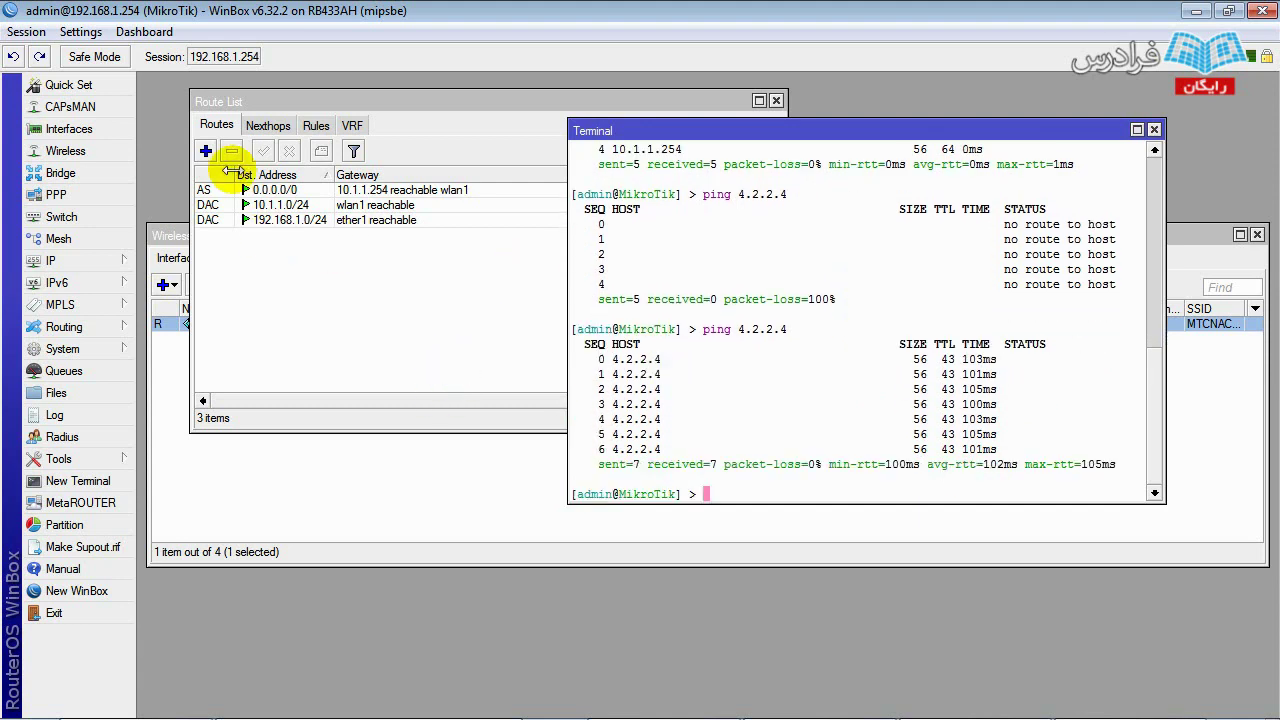
Close the route list and Wireless tables windows, then reopen and reposition the route list
{"action": "left_click", "coordinate": [776, 101]}
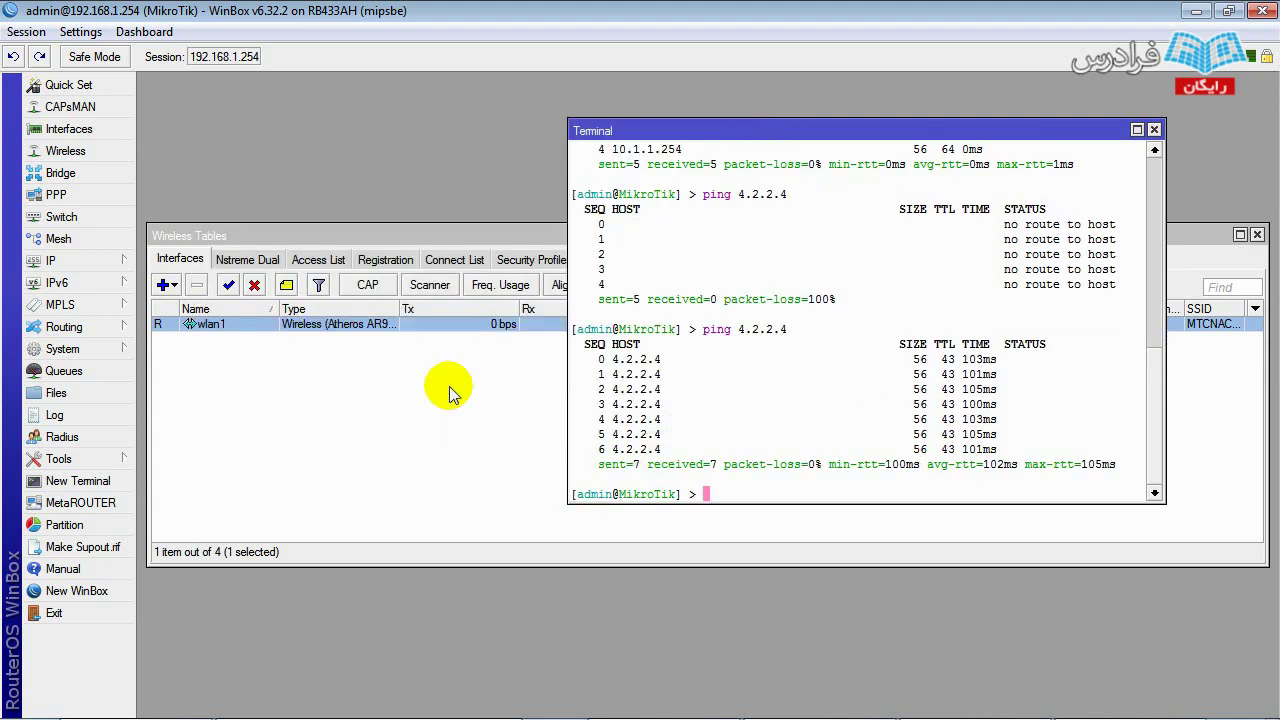
{"action": "left_click", "coordinate": [449, 386]}
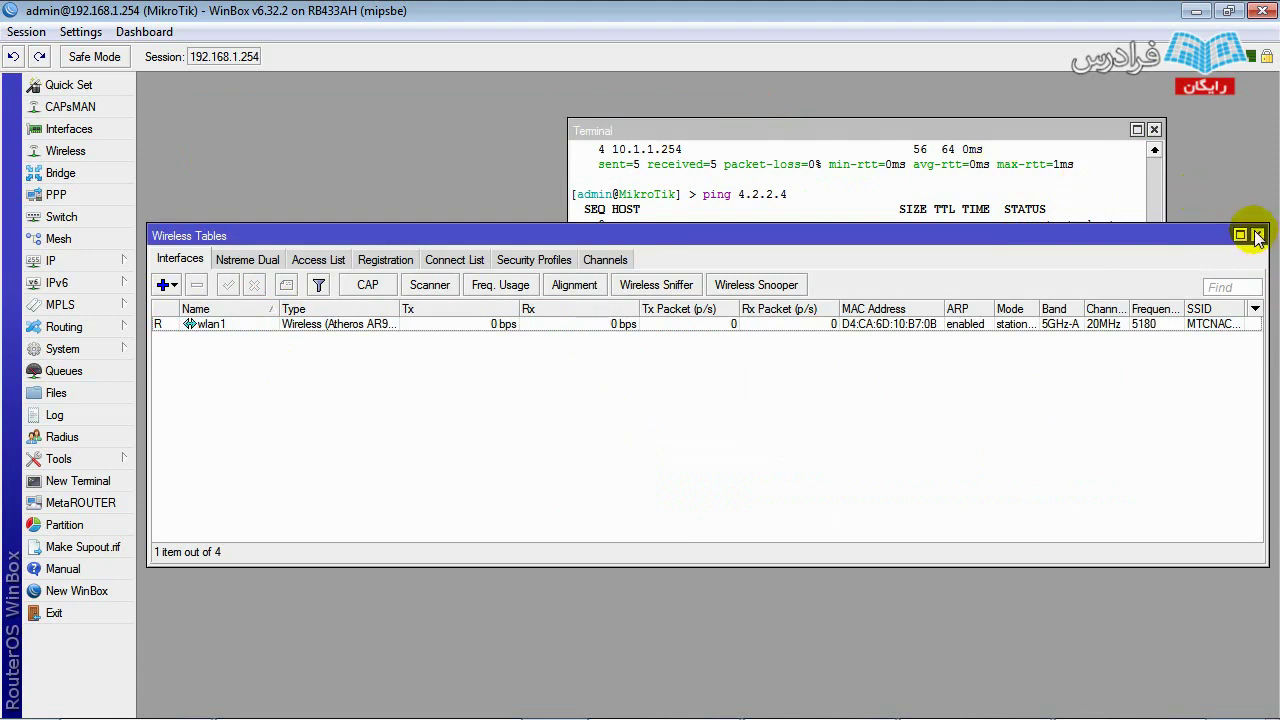
{"action": "left_click", "coordinate": [1258, 235]}
{"action": "left_click", "coordinate": [127, 258]}
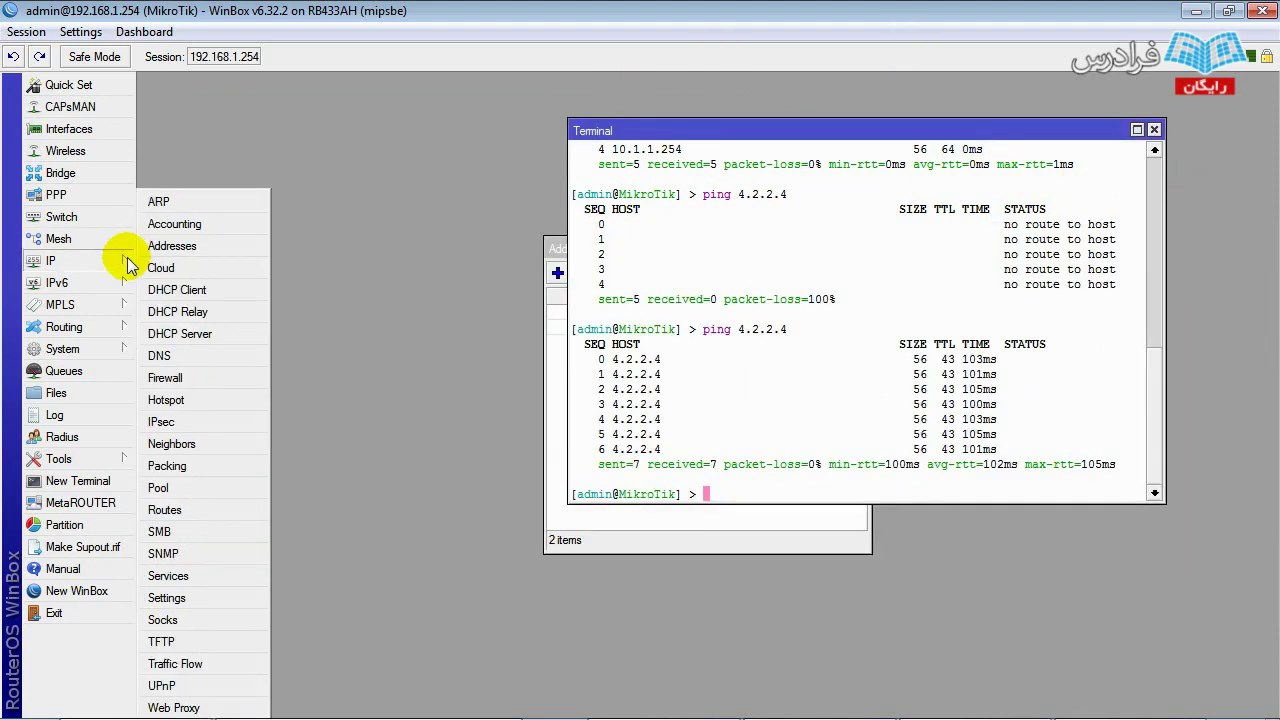
{"action": "left_click", "coordinate": [190, 510]}
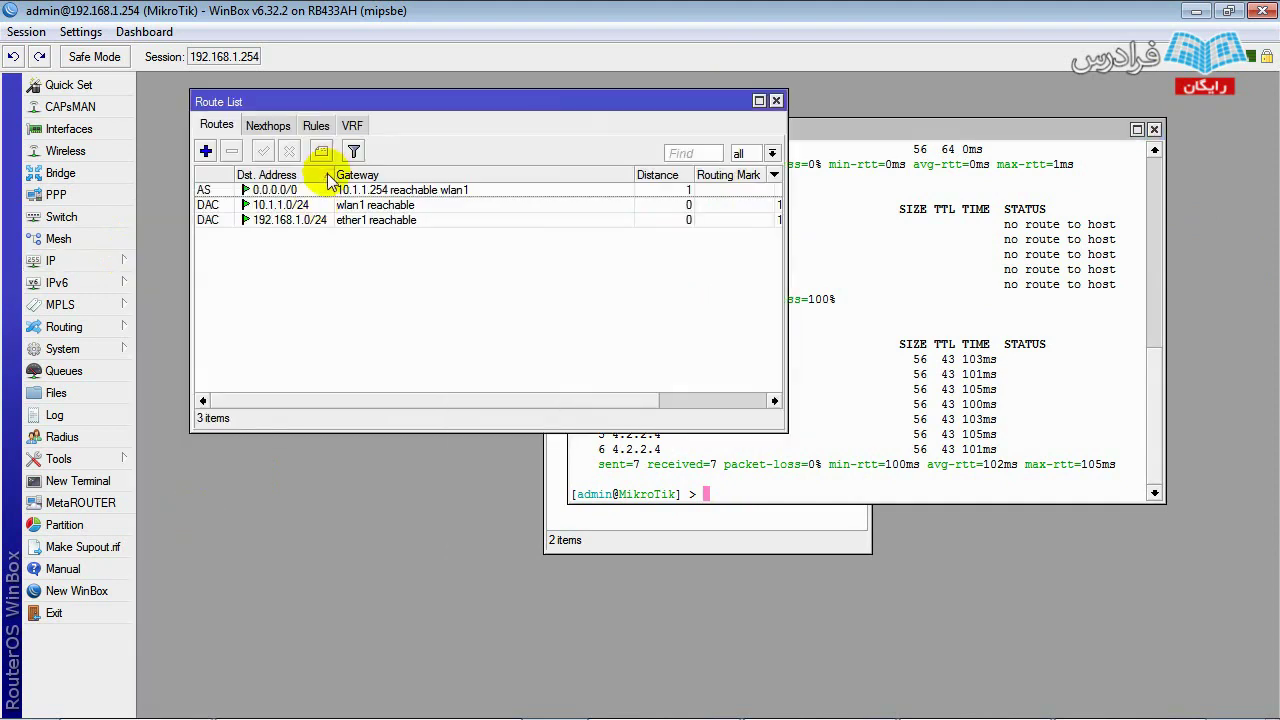
{"action": "left_click_drag", "start_coordinate": [766, 100], "coordinate": [775, 234]}
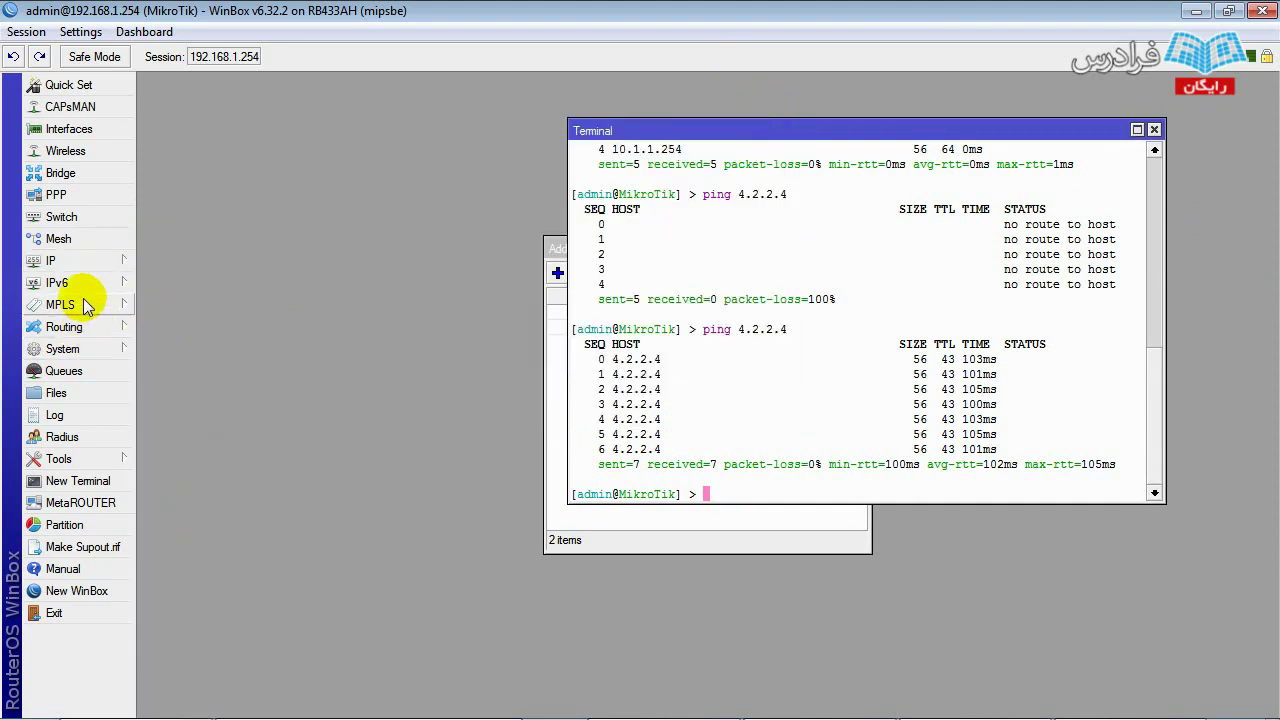
Start a new Firewall NAT rule and enter source address list 192.168.1.1
{"action": "left_click", "coordinate": [93, 262]}
{"action": "left_click", "coordinate": [170, 369]}
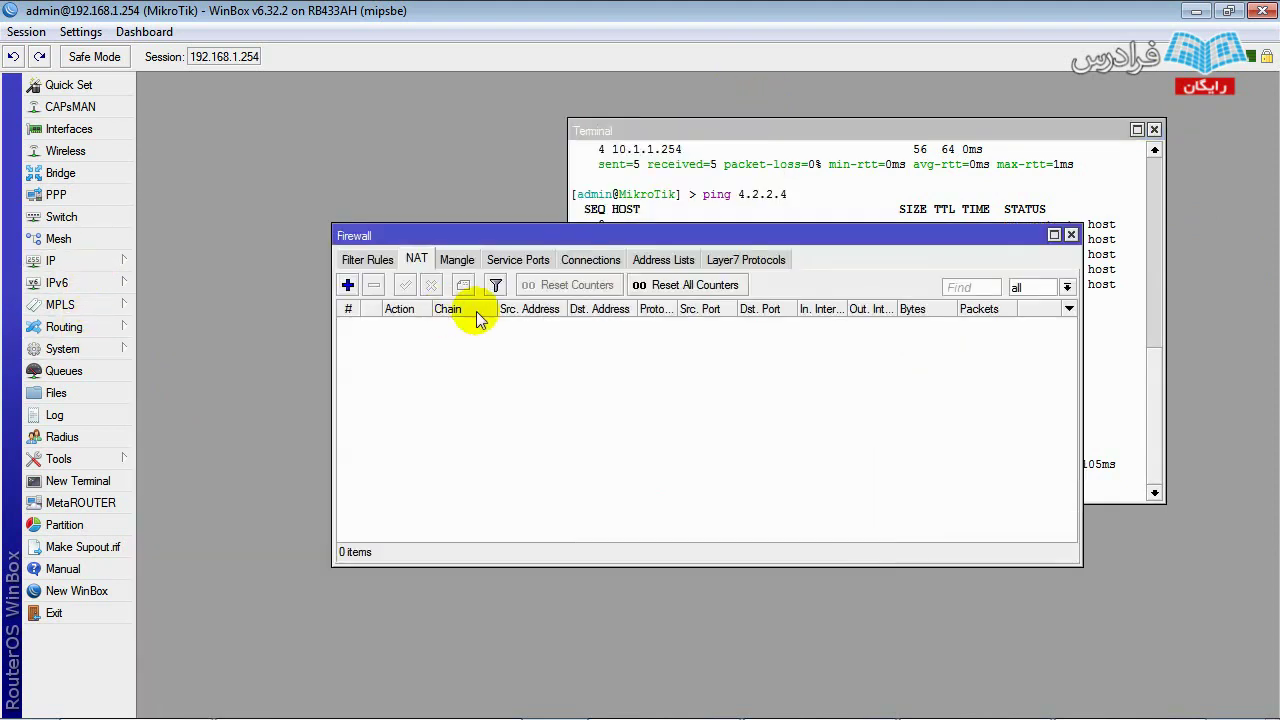
{"action": "left_click", "coordinate": [347, 285]}
{"action": "left_click", "coordinate": [568, 107]}
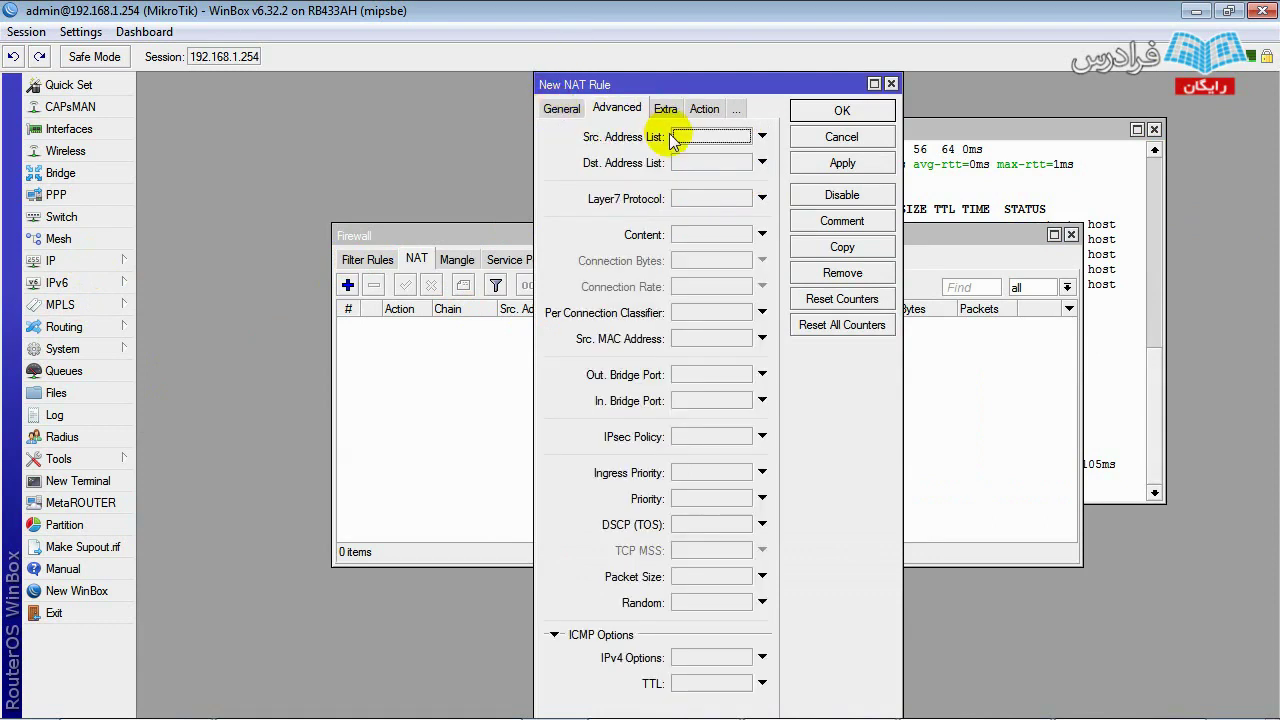
{"action": "left_click", "coordinate": [678, 140]}
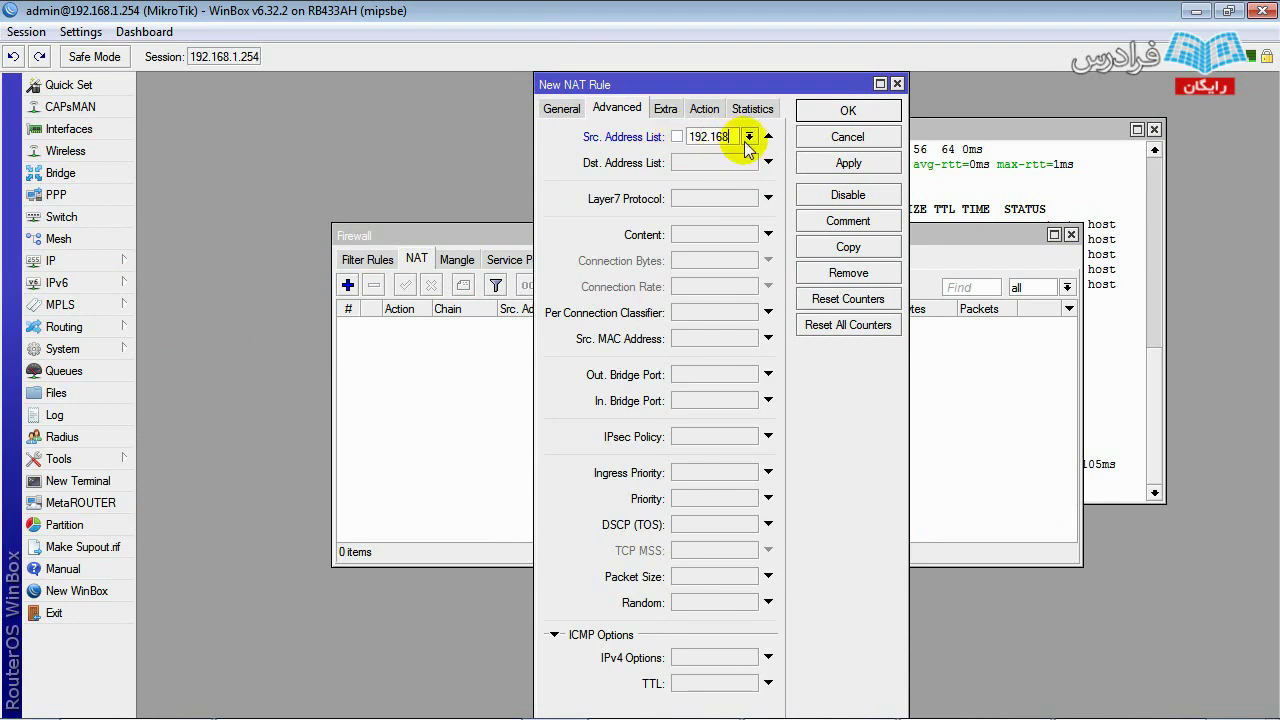
{"action": "left_click", "coordinate": [749, 137]}
{"action": "left_click", "coordinate": [749, 137]}
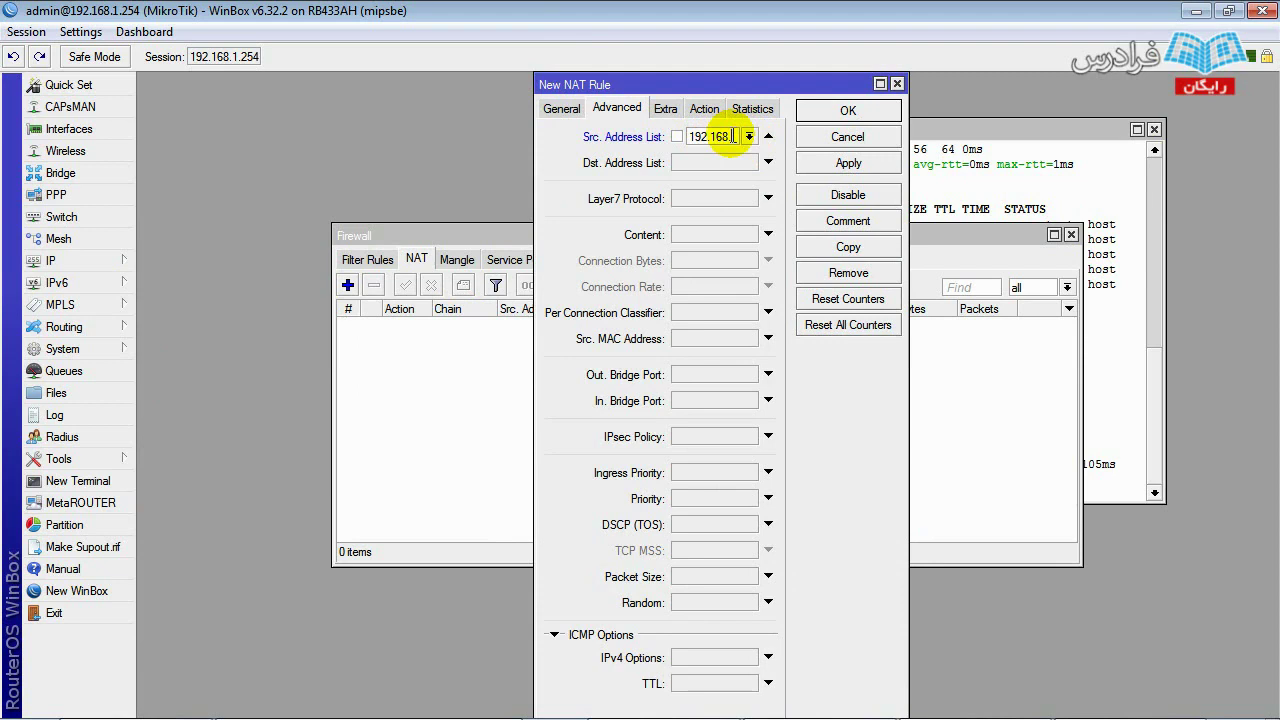
{"action": "type", "text": ".1.1"}
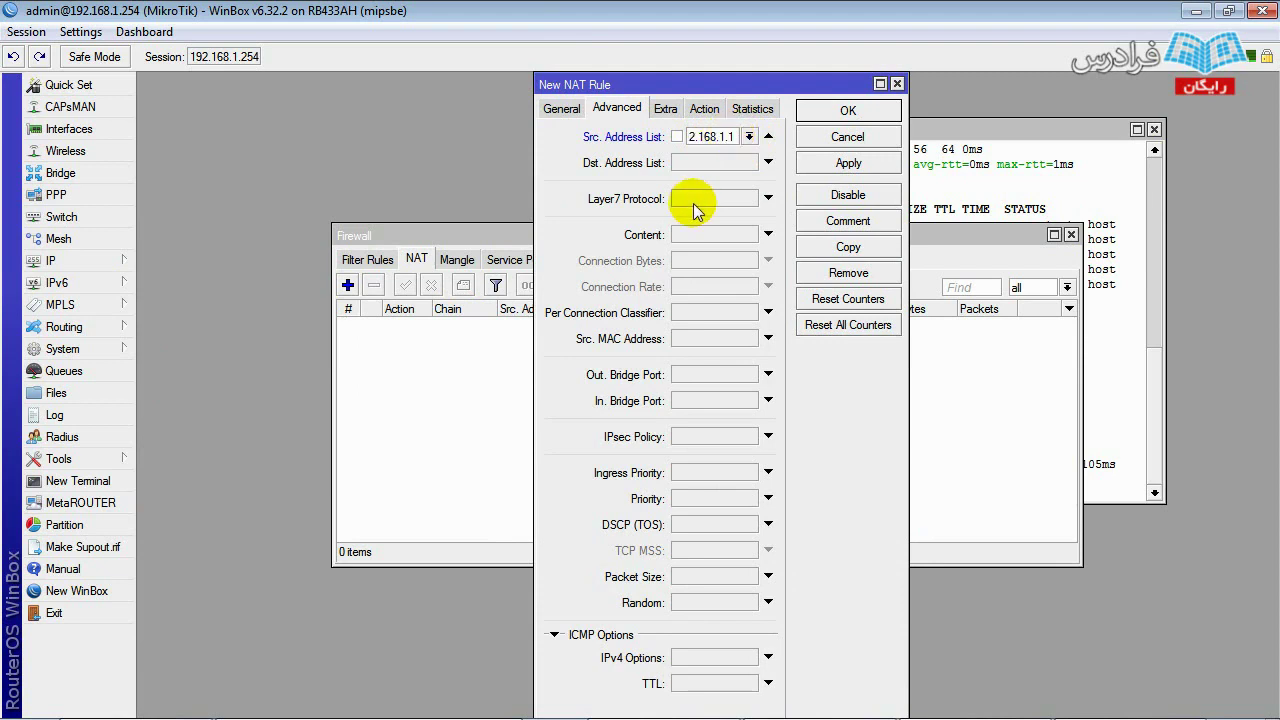
Set the rule's action to src-nat with to-address 10.1.1.1 and save it
{"action": "left_click", "coordinate": [704, 108]}
{"action": "left_click", "coordinate": [735, 137]}
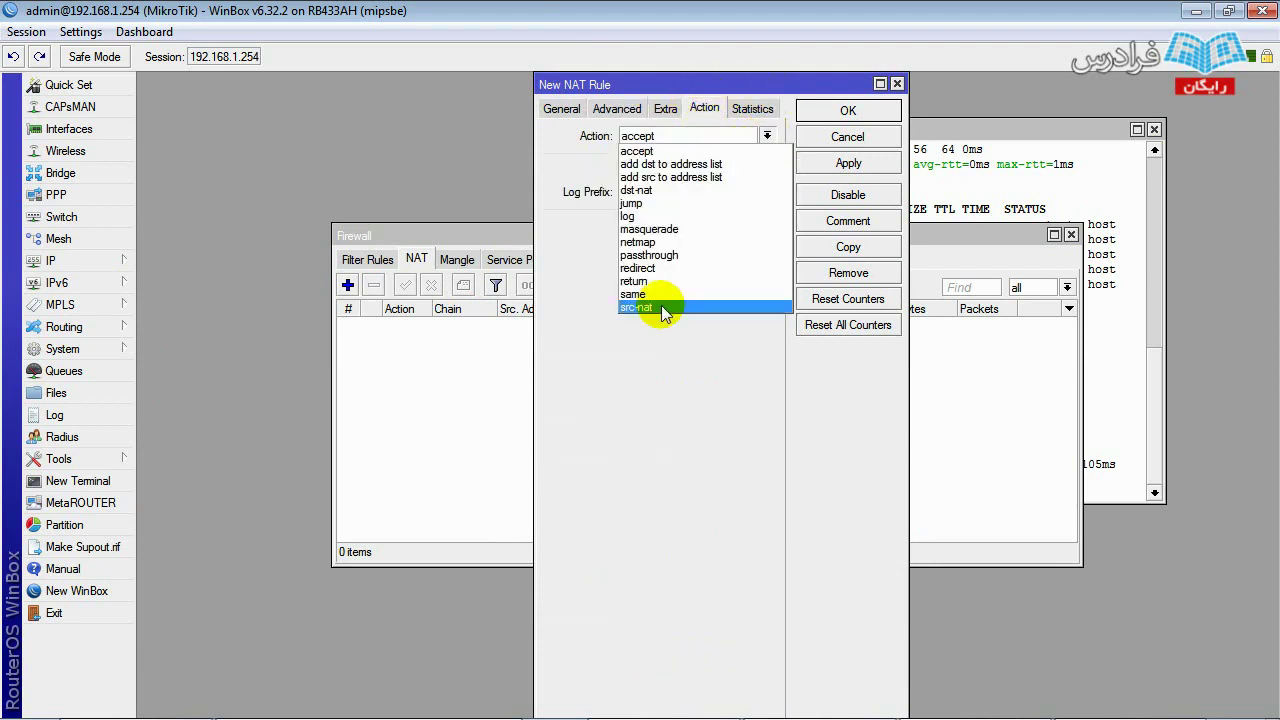
{"action": "left_click", "coordinate": [657, 308]}
{"action": "left_click", "coordinate": [678, 228]}
{"action": "type", "text": "10.1.1.1"}
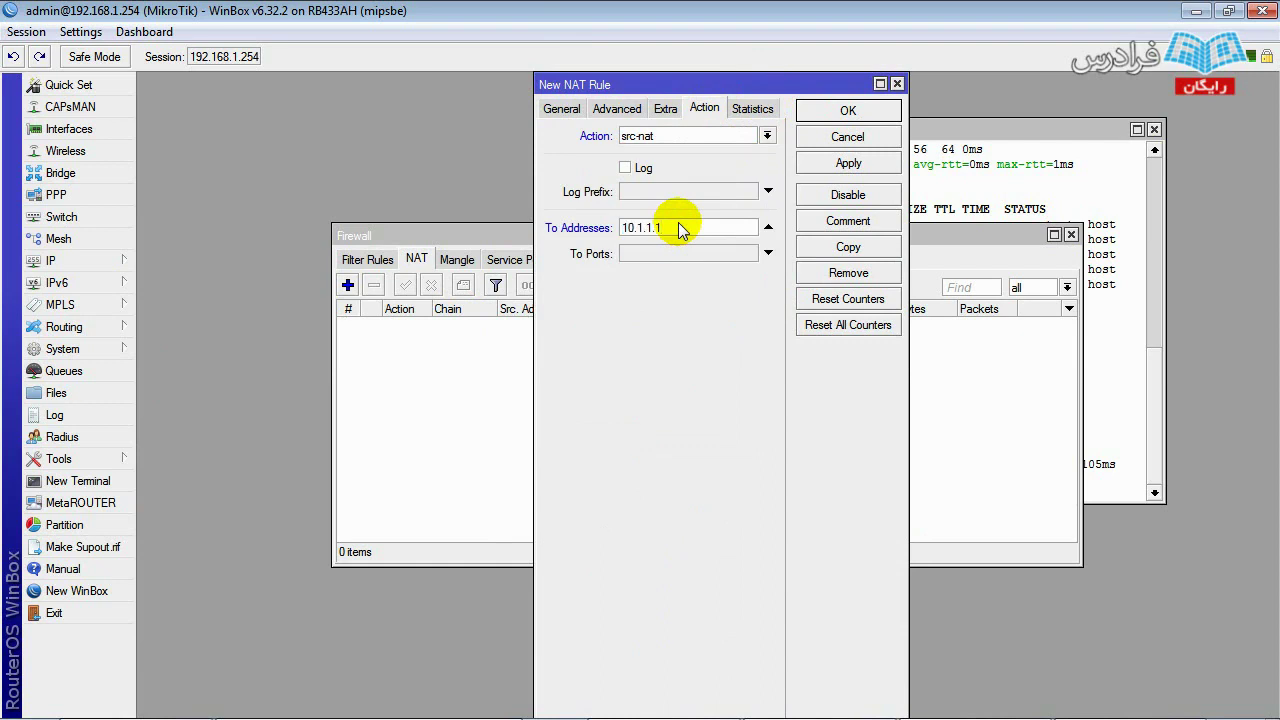
{"action": "left_click", "coordinate": [822, 112]}
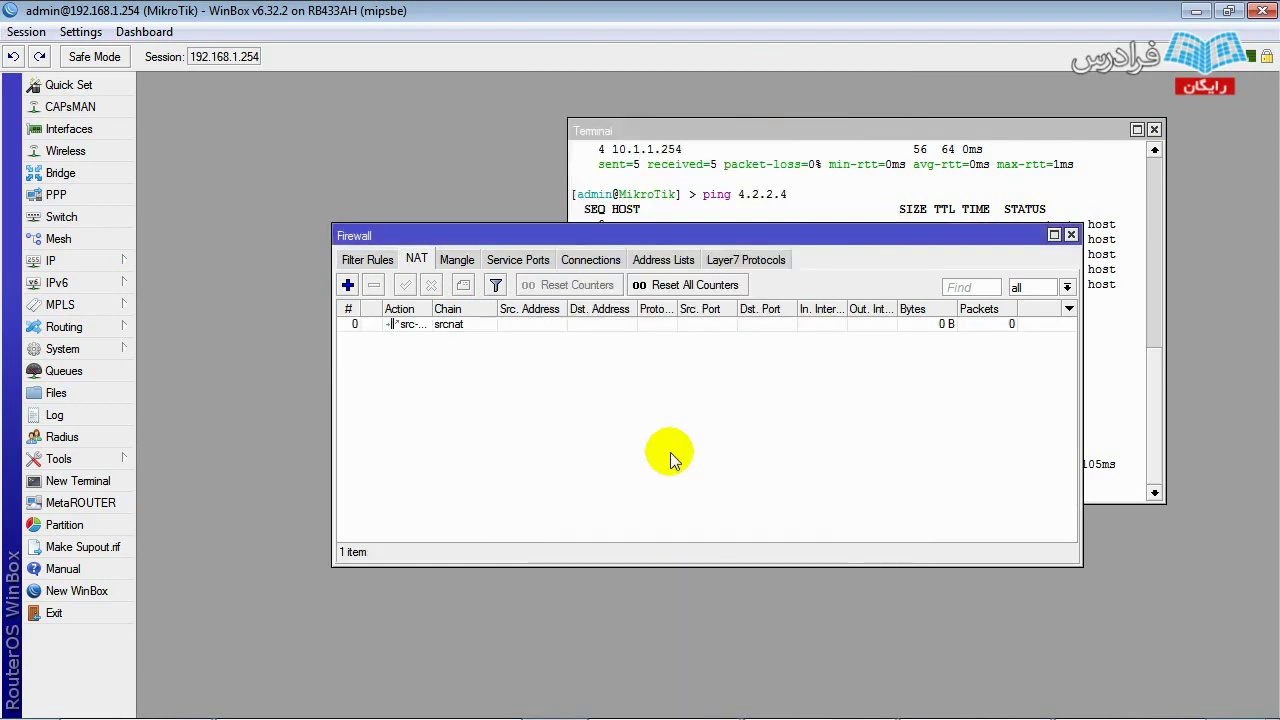
Ping 4.2.2.4 from the PC's Command Prompt
{"action": "key", "text": "super+r"}
{"action": "key", "text": "Return"}
{"action": "type", "text": "ping 4."}
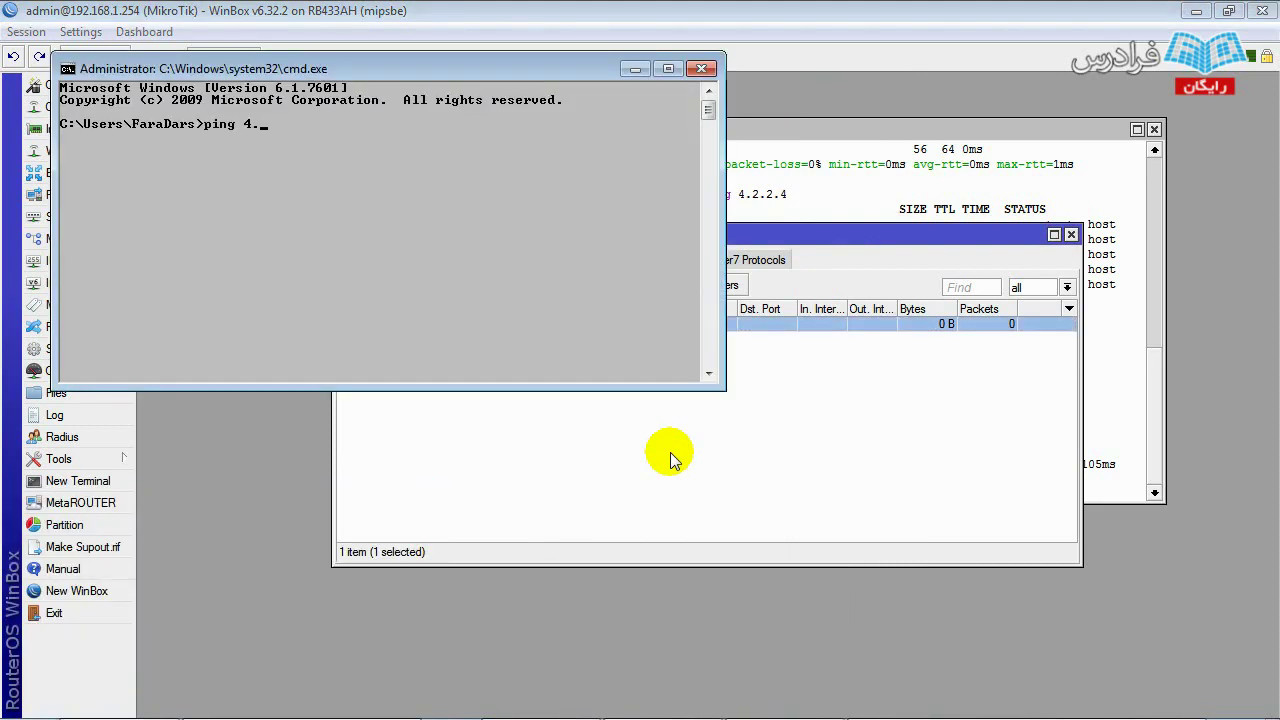
{"action": "type", "text": "2.2.4"}
{"action": "key", "text": "Return"}
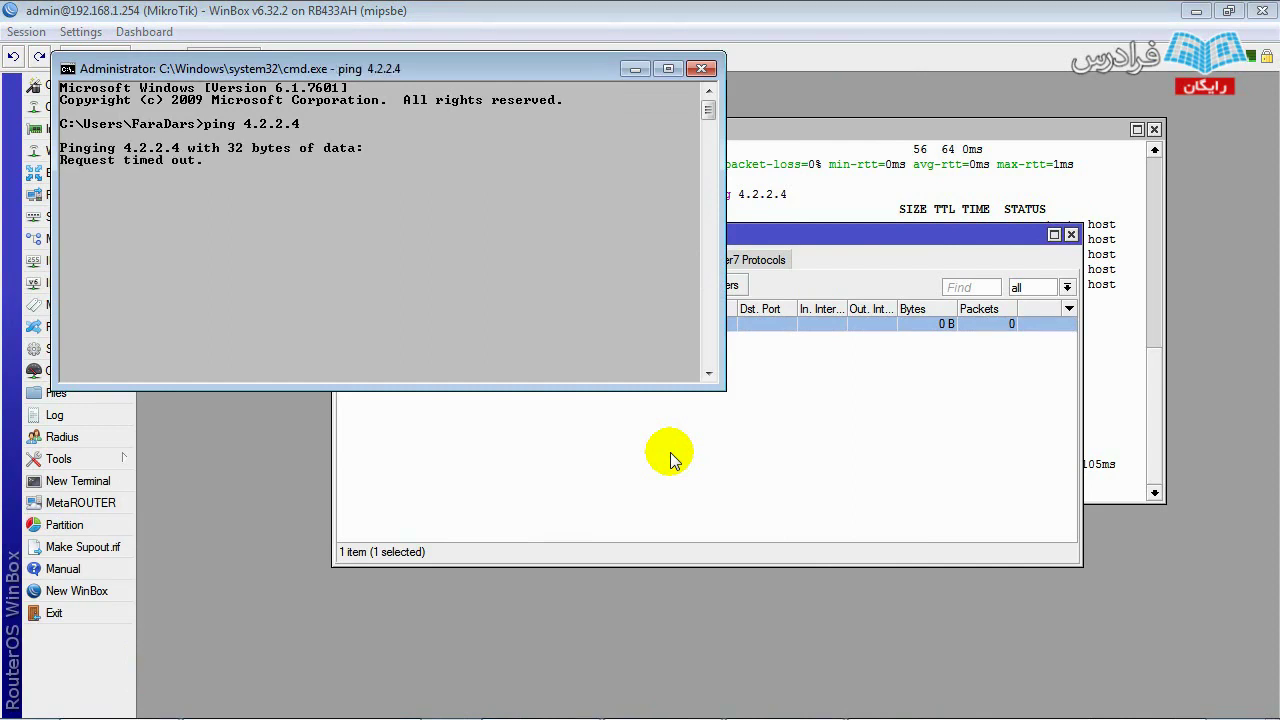
Edit the srcnat rule to match source address 192.168.1.1 and save it
{"action": "left_click", "coordinate": [669, 456]}
{"action": "double_click", "coordinate": [616, 327]}
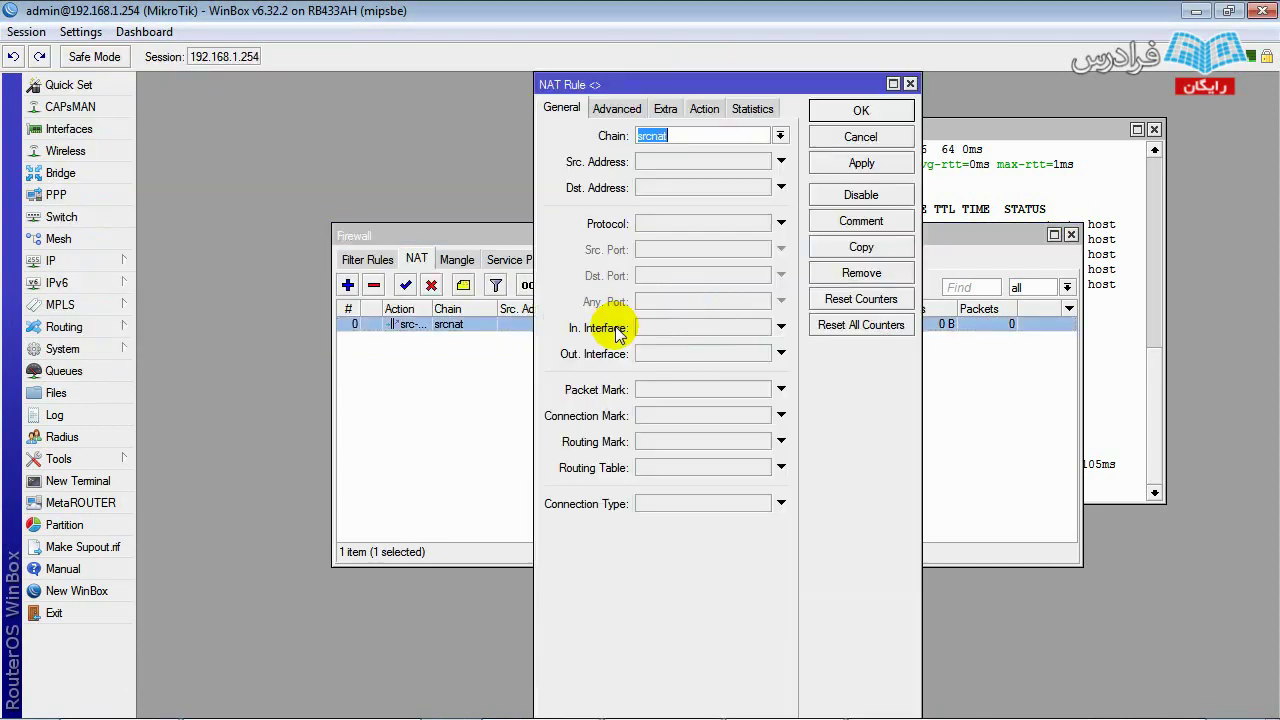
{"action": "left_click", "coordinate": [620, 112]}
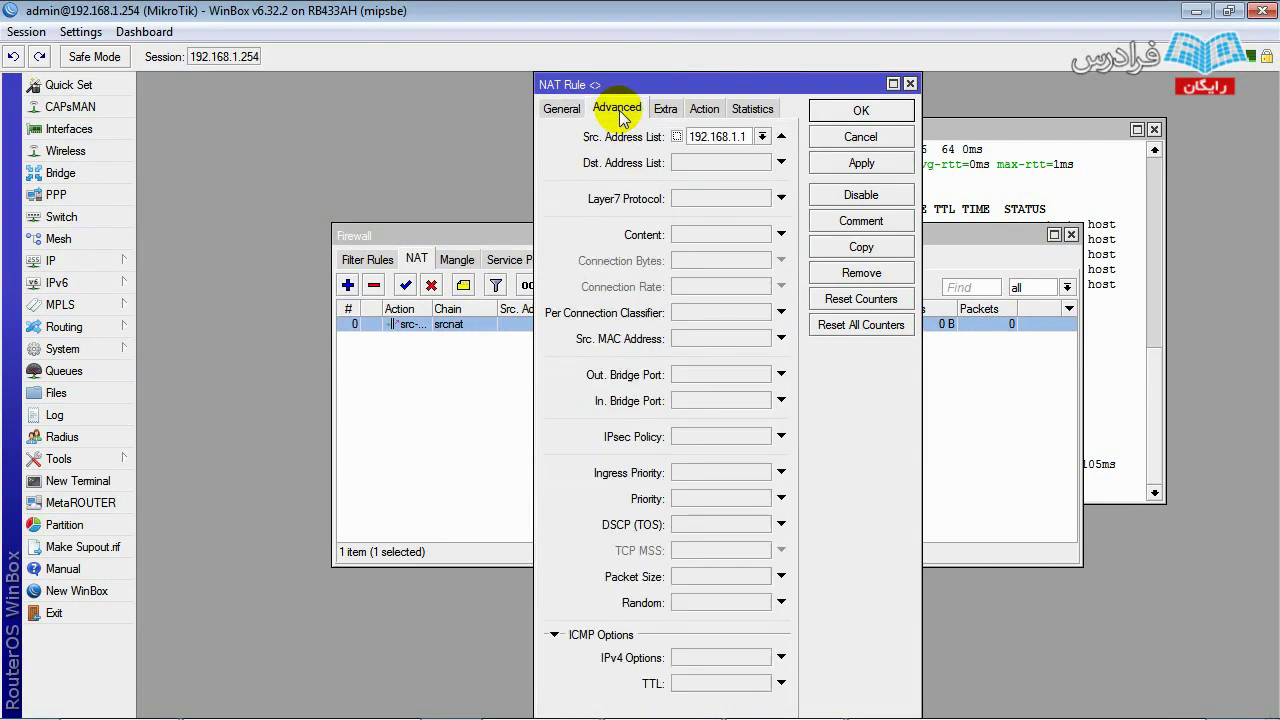
{"action": "left_click", "coordinate": [563, 109]}
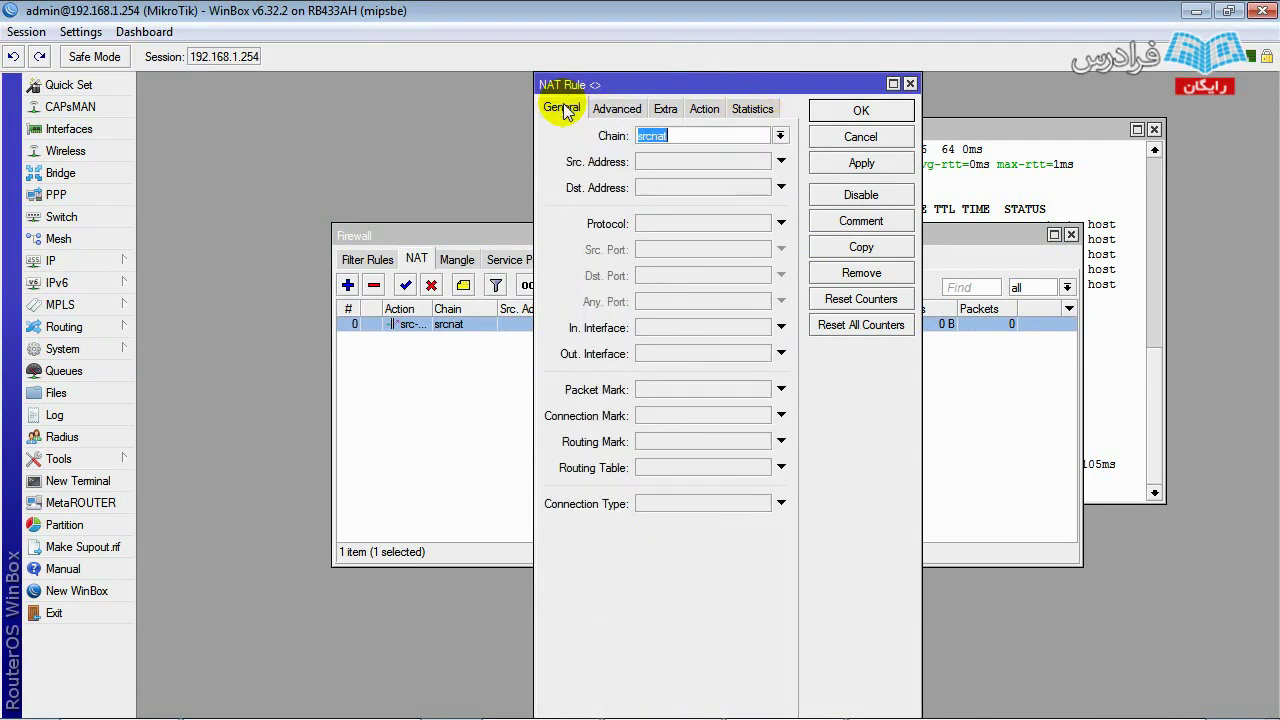
{"action": "left_click", "coordinate": [700, 163]}
{"action": "left_click", "coordinate": [781, 163]}
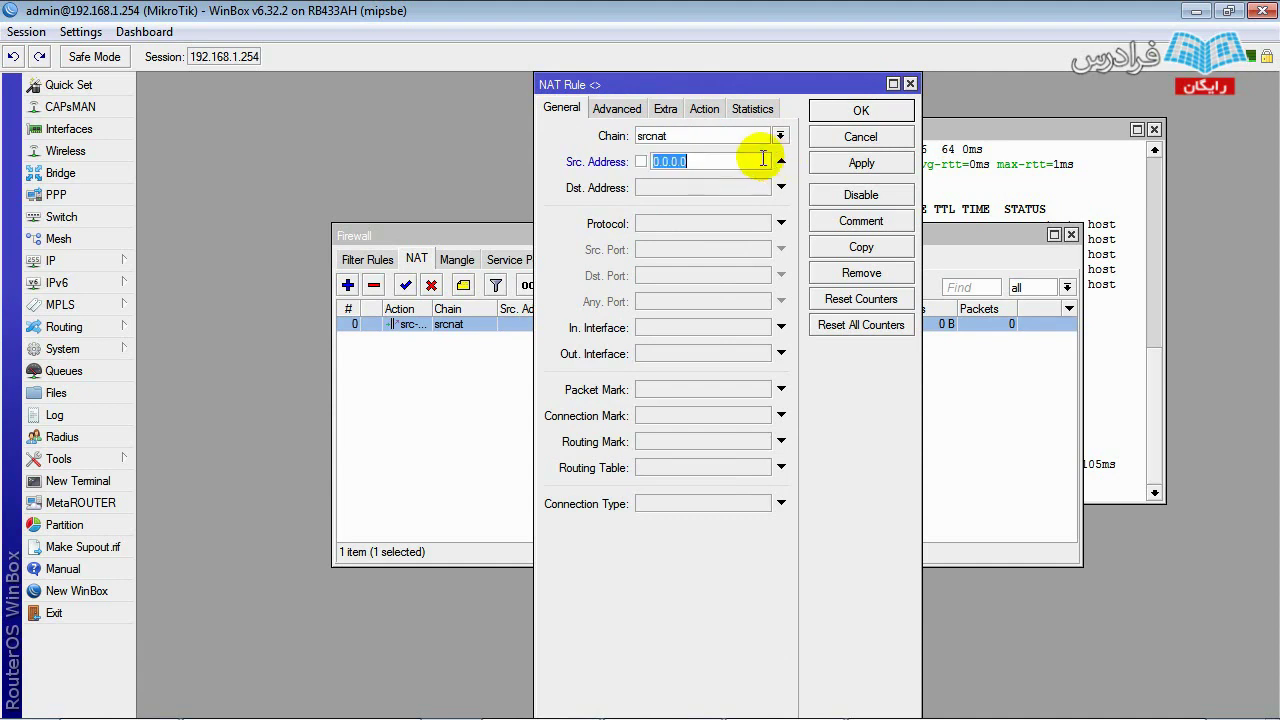
{"action": "type", "text": "192.168.1.1"}
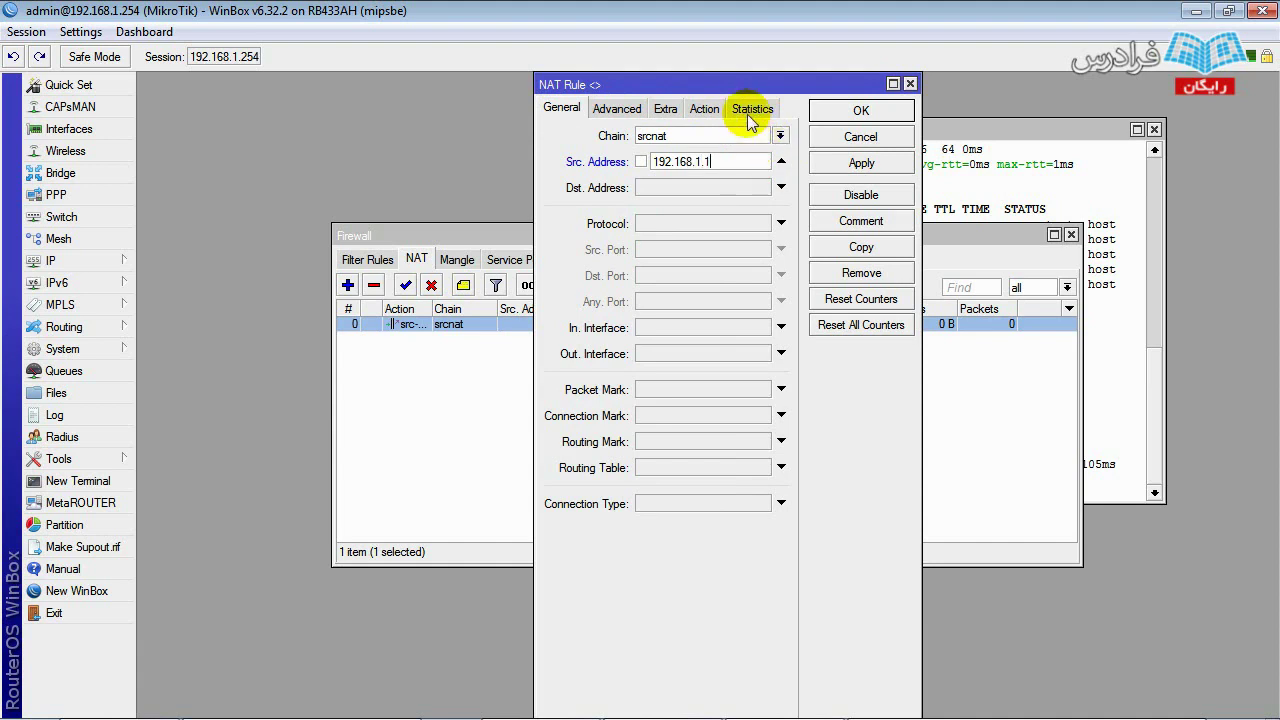
{"action": "left_click", "coordinate": [704, 108]}
{"action": "left_click", "coordinate": [858, 111]}
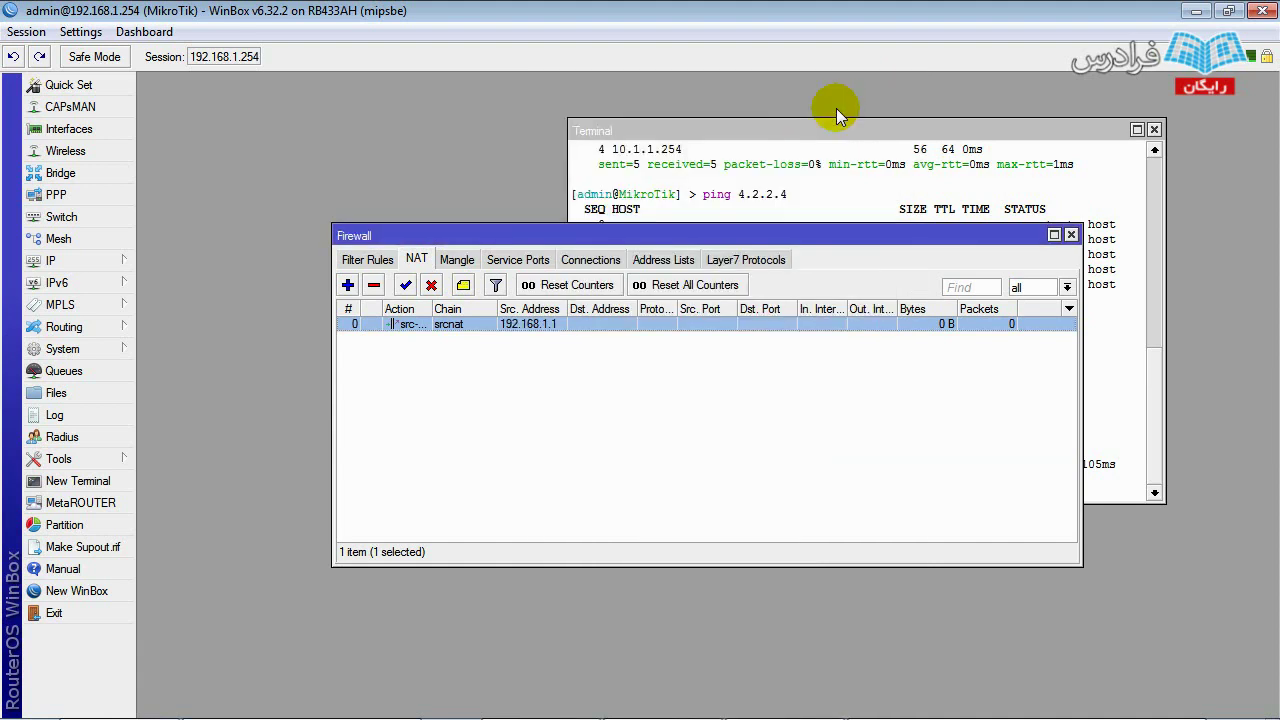
Ping 4.2.2.4 from the PC again, now getting replies
{"action": "key", "text": "super+r"}
{"action": "key", "text": "Return"}
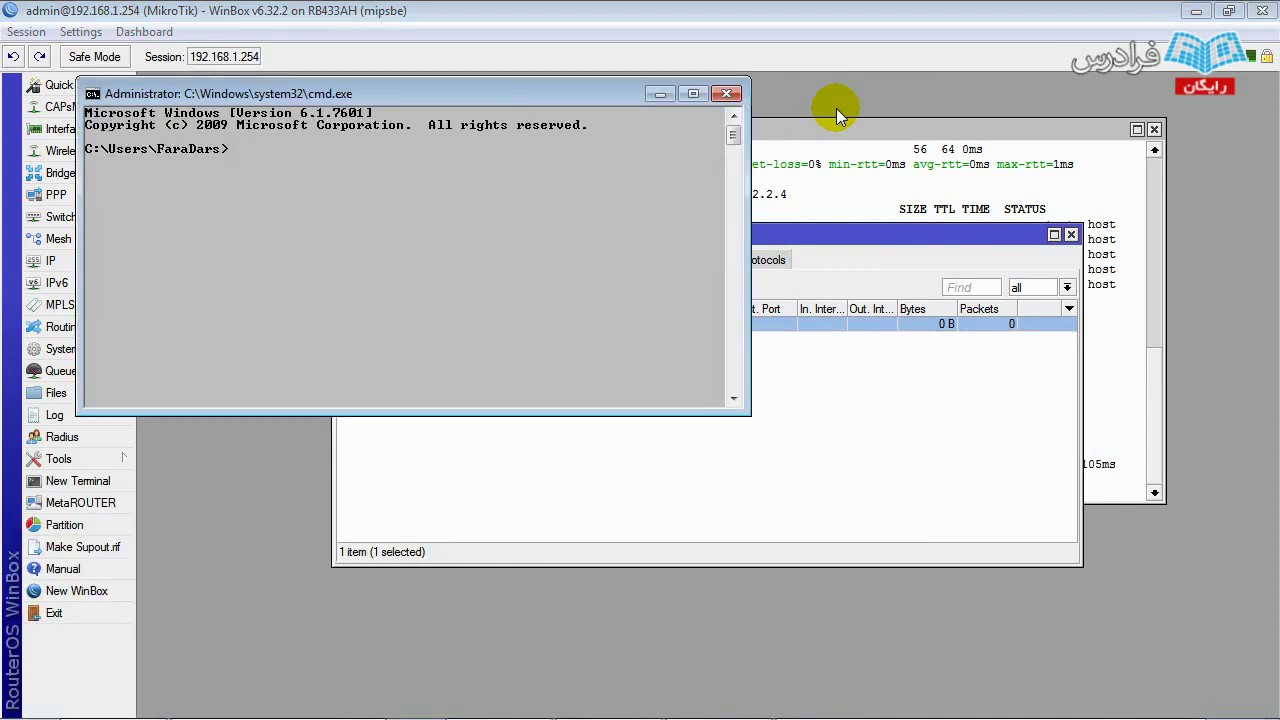
{"action": "type", "text": "ping 4.2.2.4"}
{"action": "key", "text": "Return"}
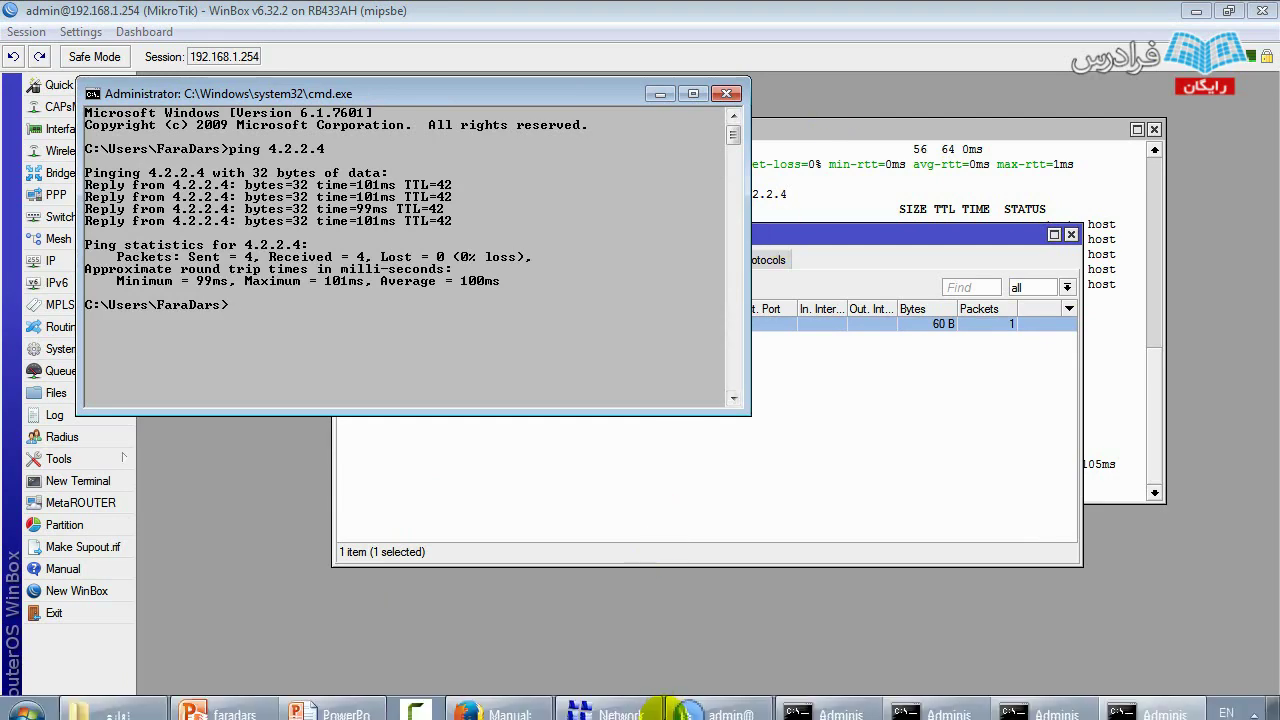
{"action": "left_click", "coordinate": [505, 702]}
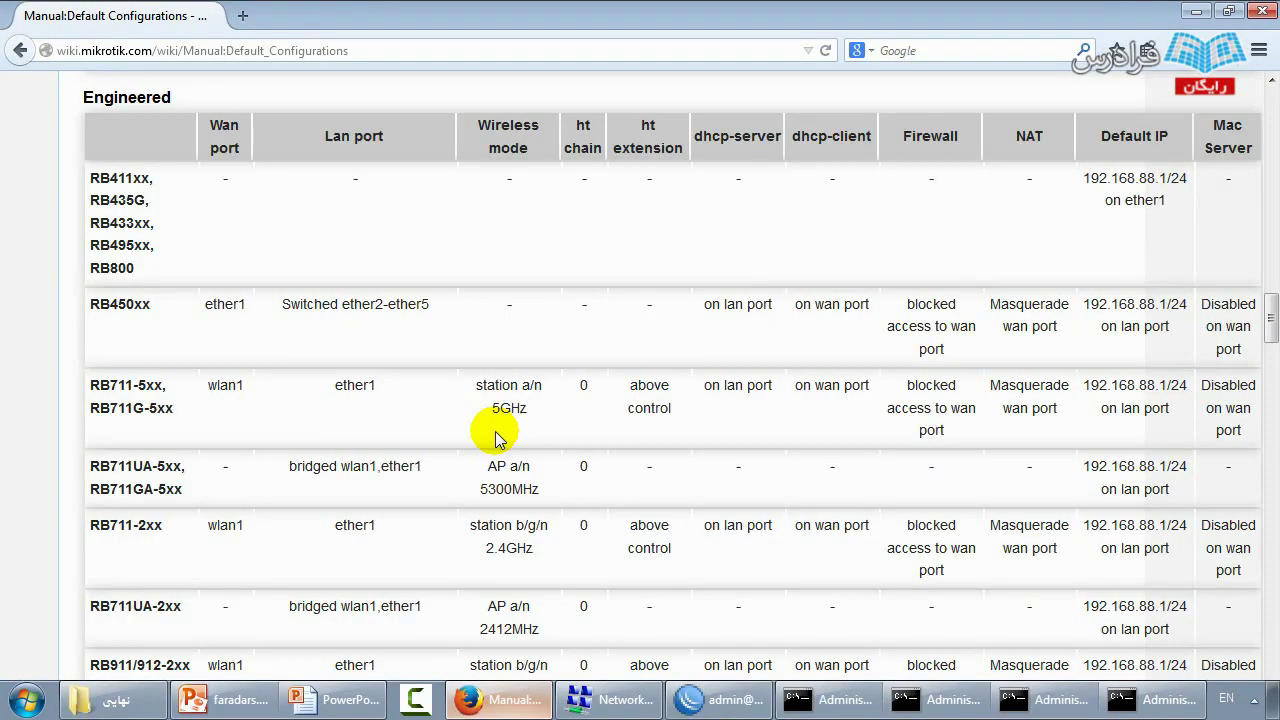
Load faradars.org in a new Firefox tab, which fails with Server not found
{"action": "left_click", "coordinate": [243, 15]}
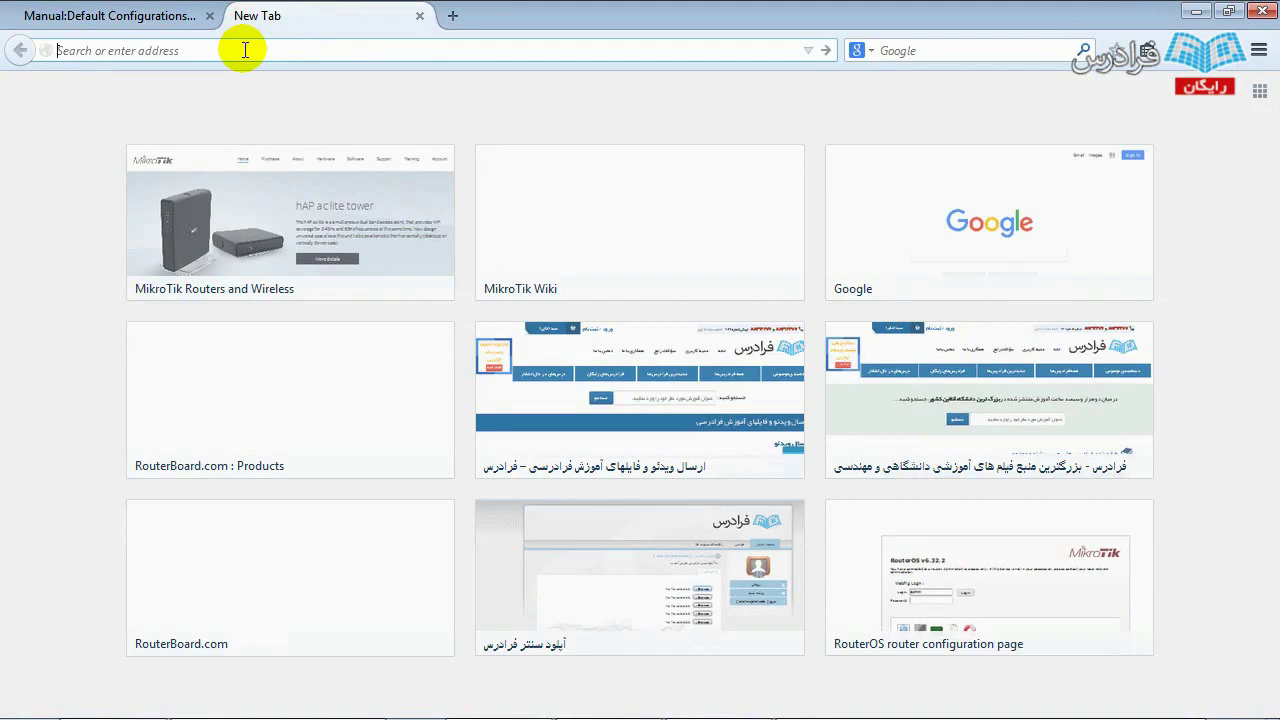
{"action": "type", "text": "faradars.org"}
{"action": "key", "text": "Return"}
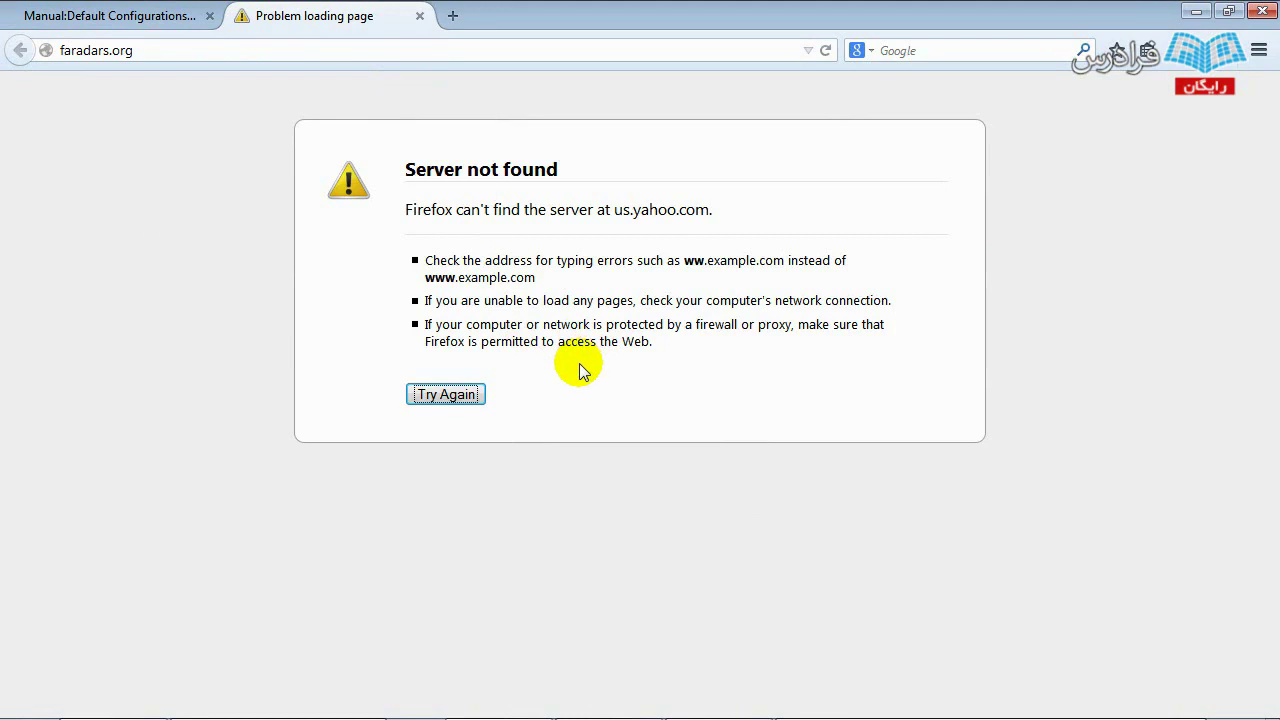
{"action": "key", "text": "Tab"}
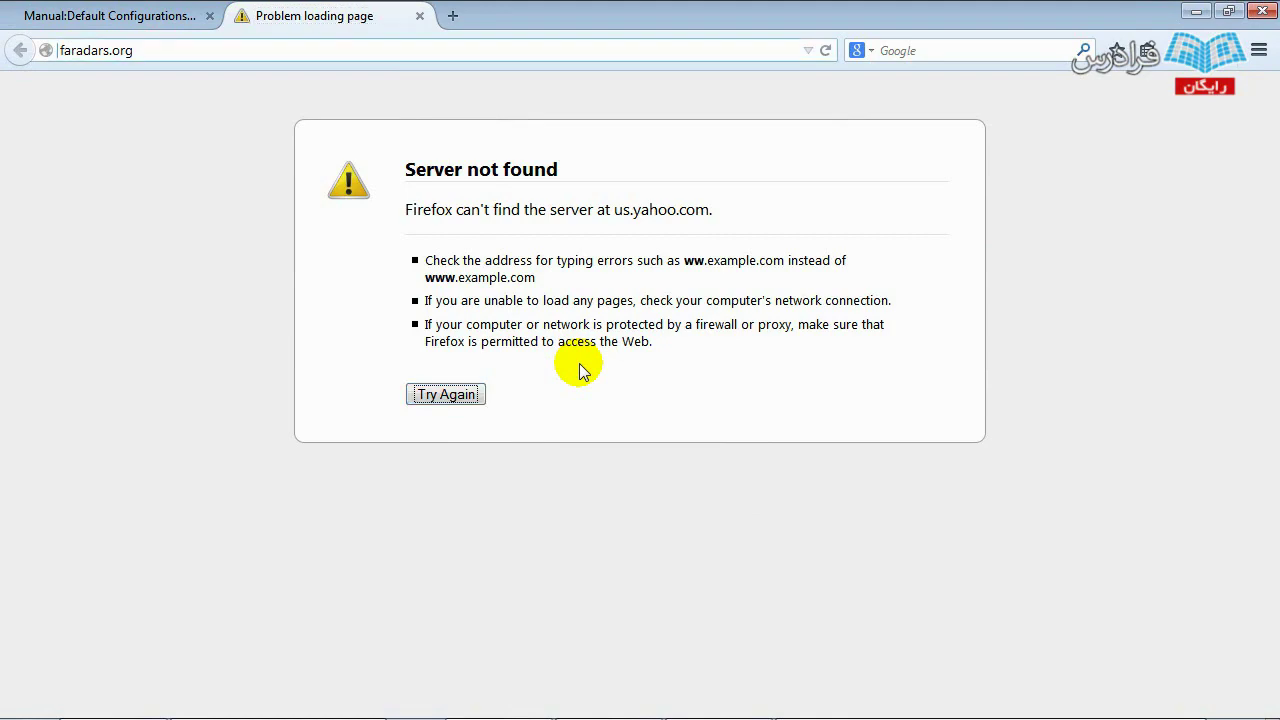
{"action": "left_click", "coordinate": [690, 705]}
Set the router's DNS server to 8.8.8.8 with Allow Remote Requests ticked and save
{"action": "left_click", "coordinate": [1071, 234]}
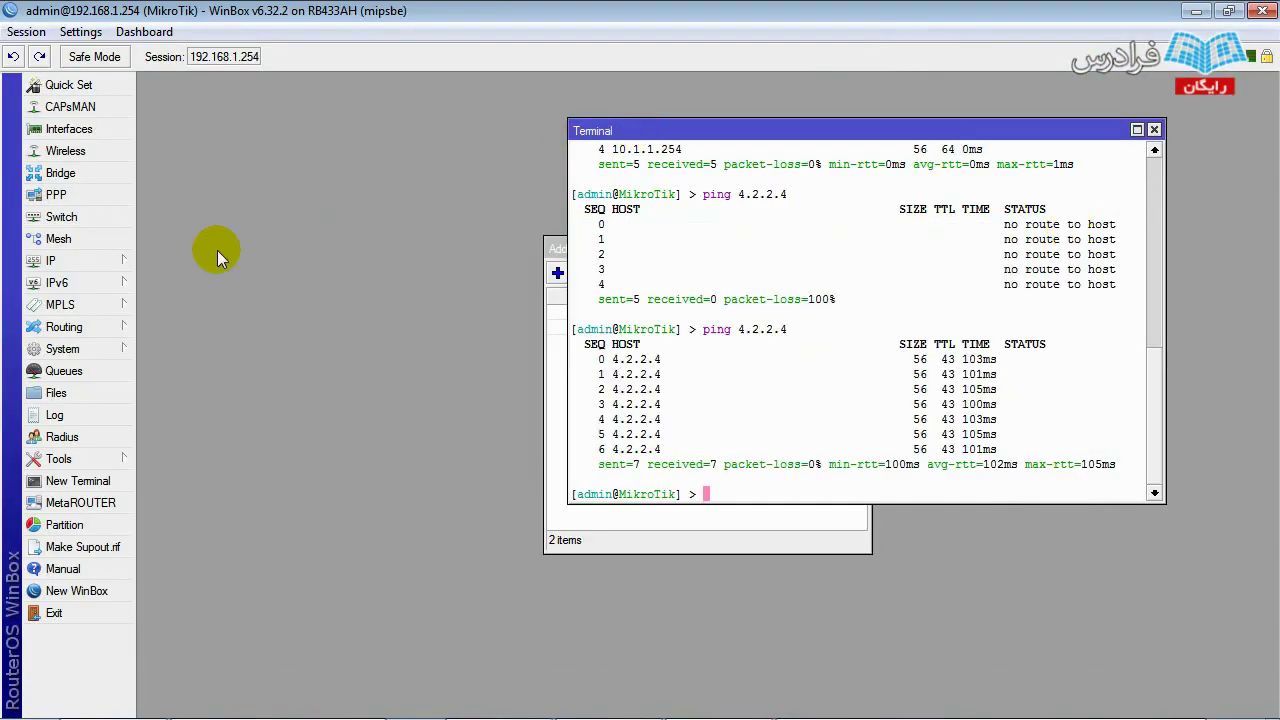
{"action": "left_click", "coordinate": [77, 262]}
{"action": "left_click", "coordinate": [163, 357]}
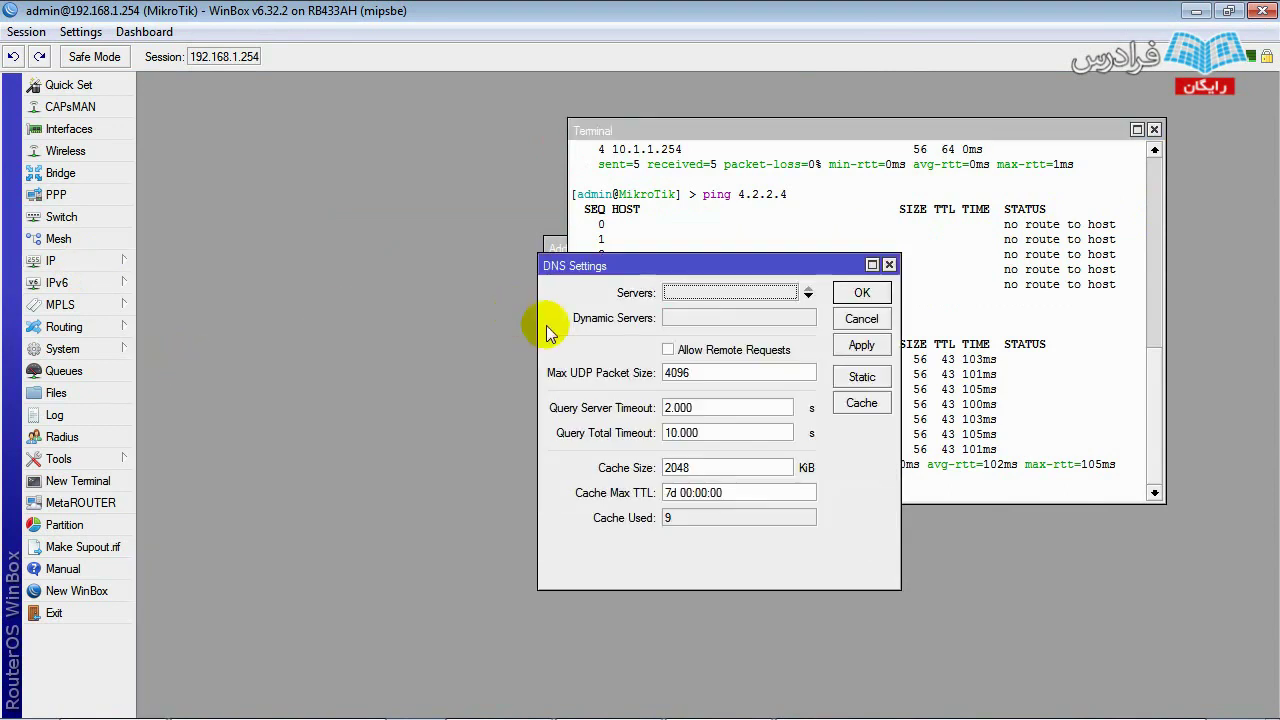
{"action": "double_click", "coordinate": [690, 292]}
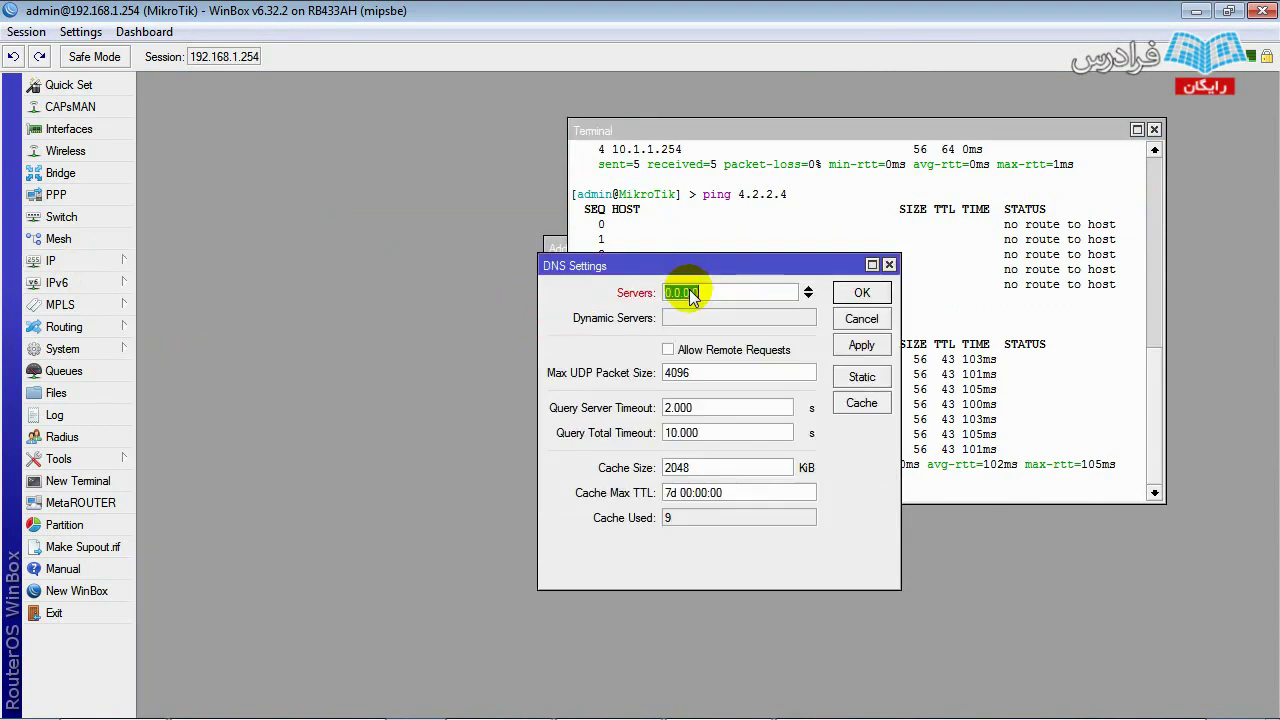
{"action": "type", "text": "8.8.8.8"}
{"action": "left_click", "coordinate": [727, 350]}
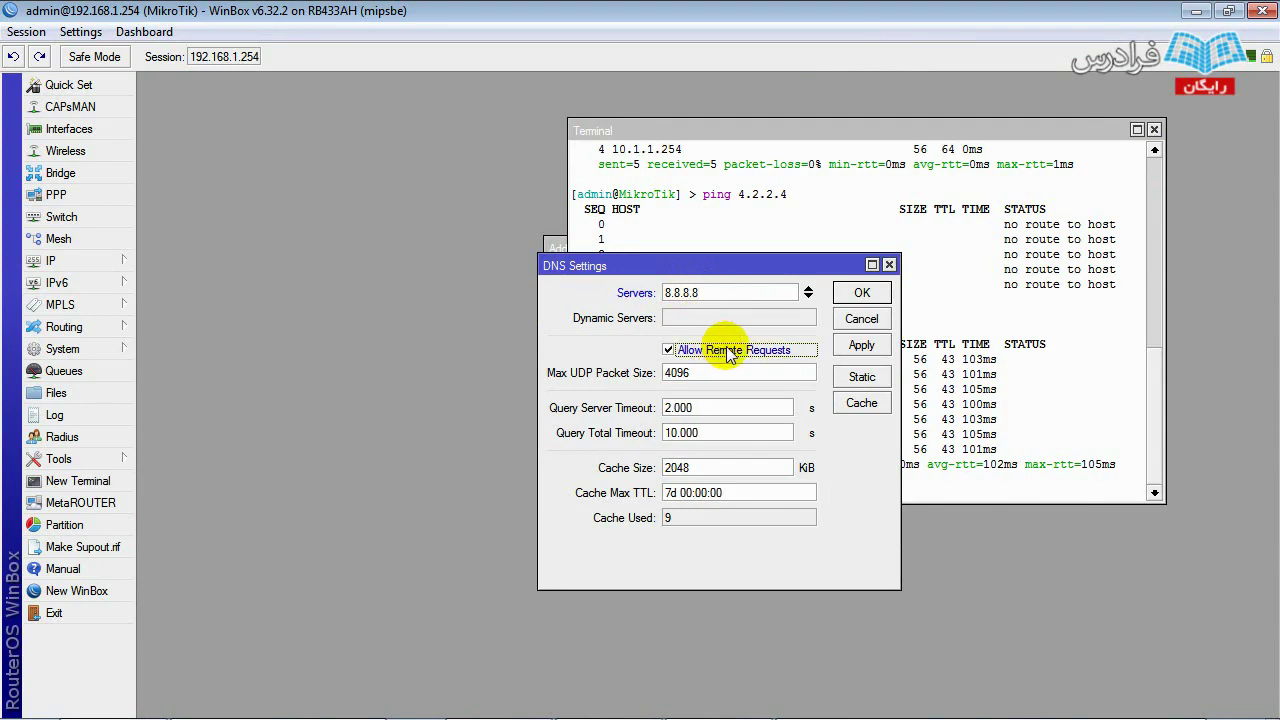
{"action": "left_click", "coordinate": [850, 293]}
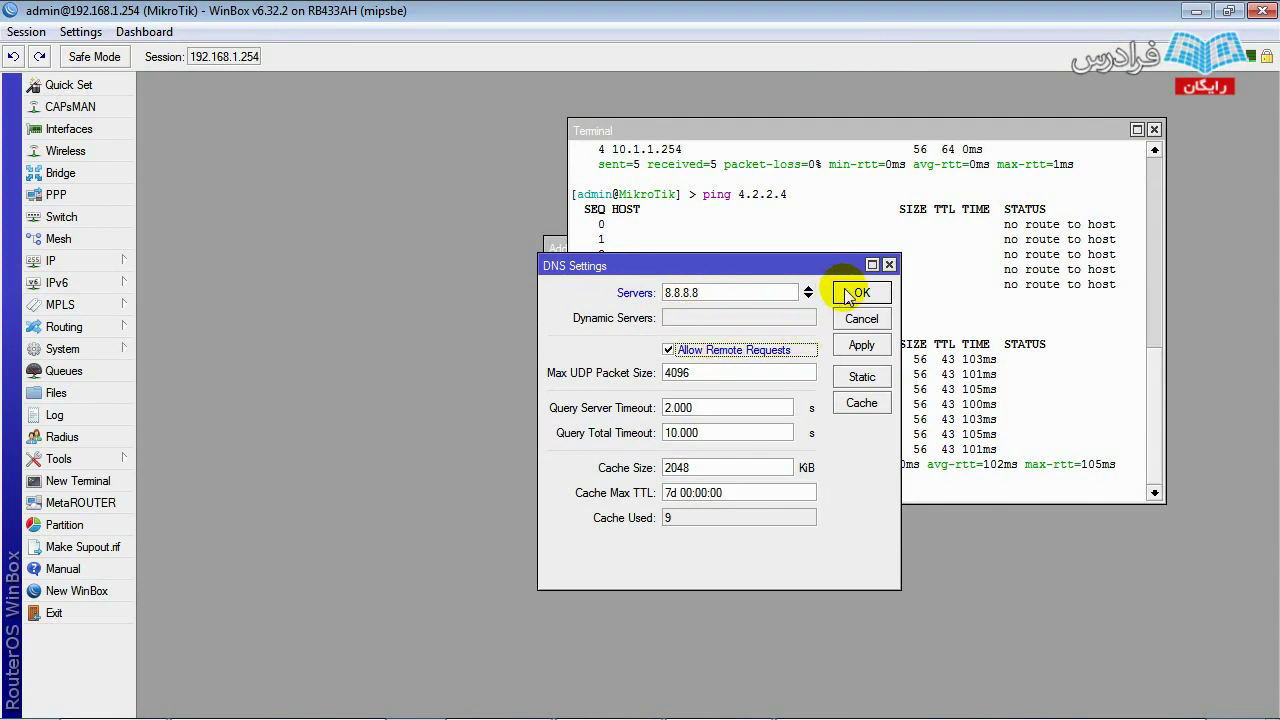
{"action": "left_click", "coordinate": [850, 293]}
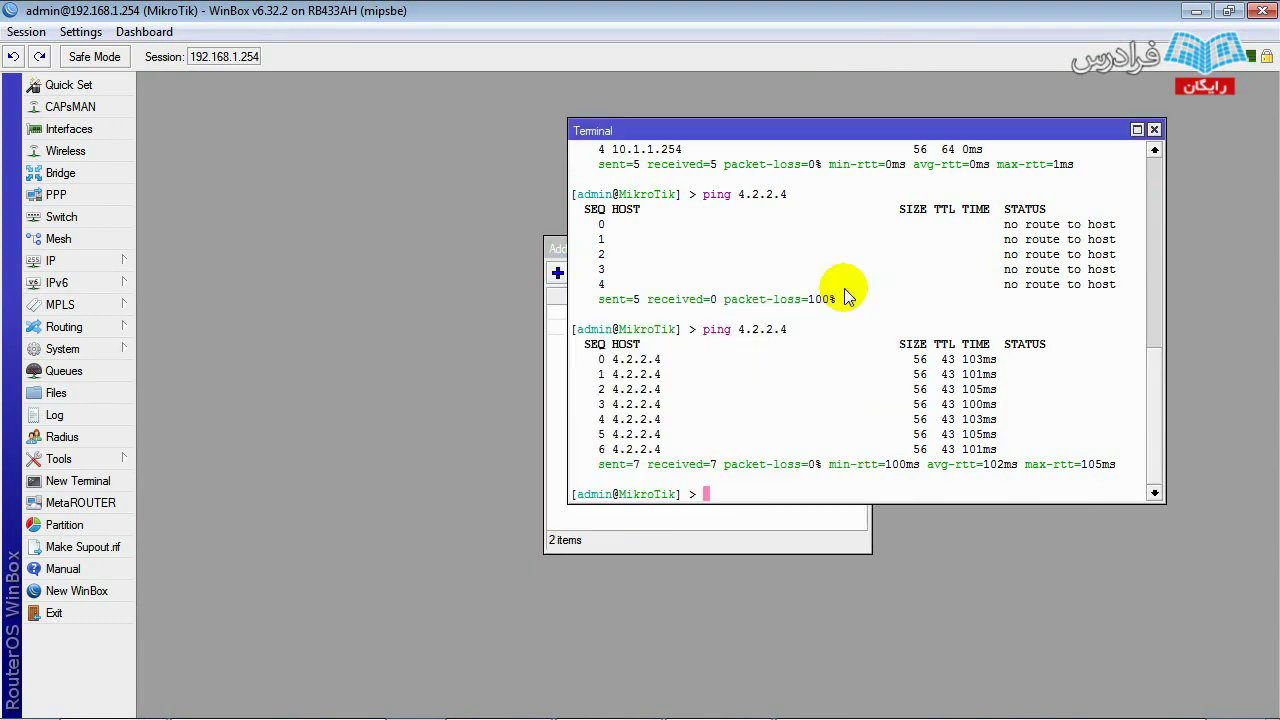
{"action": "key", "text": "super"}
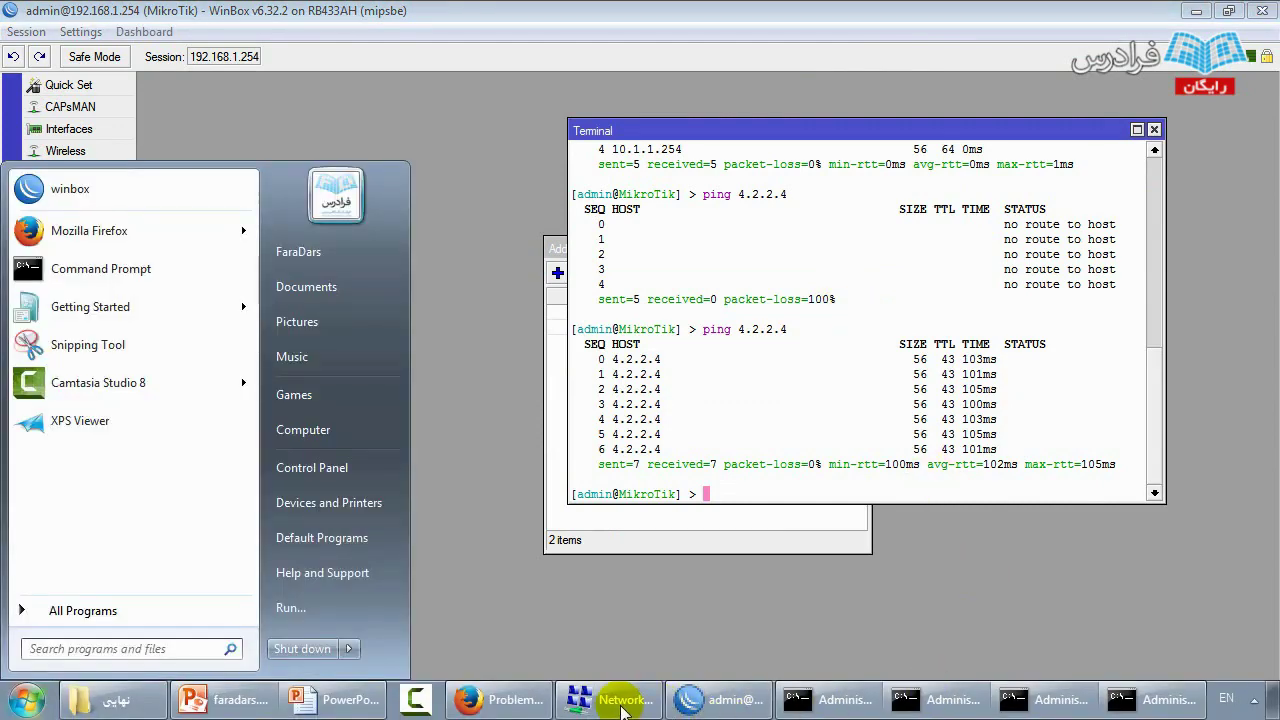
Open the Local Area Connection's IPv4 properties from the Network and Sharing Center
{"action": "left_click", "coordinate": [620, 705]}
{"action": "left_click", "coordinate": [600, 700]}
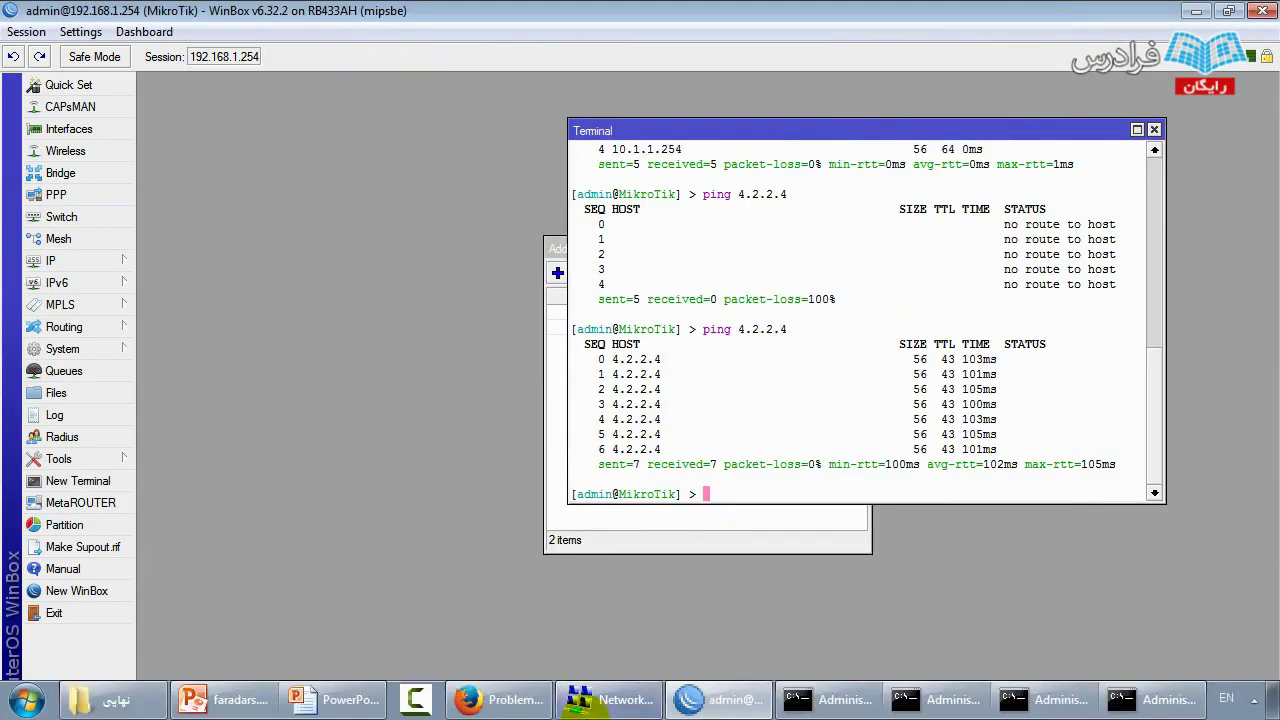
{"action": "left_click", "coordinate": [610, 700]}
{"action": "left_click", "coordinate": [958, 256]}
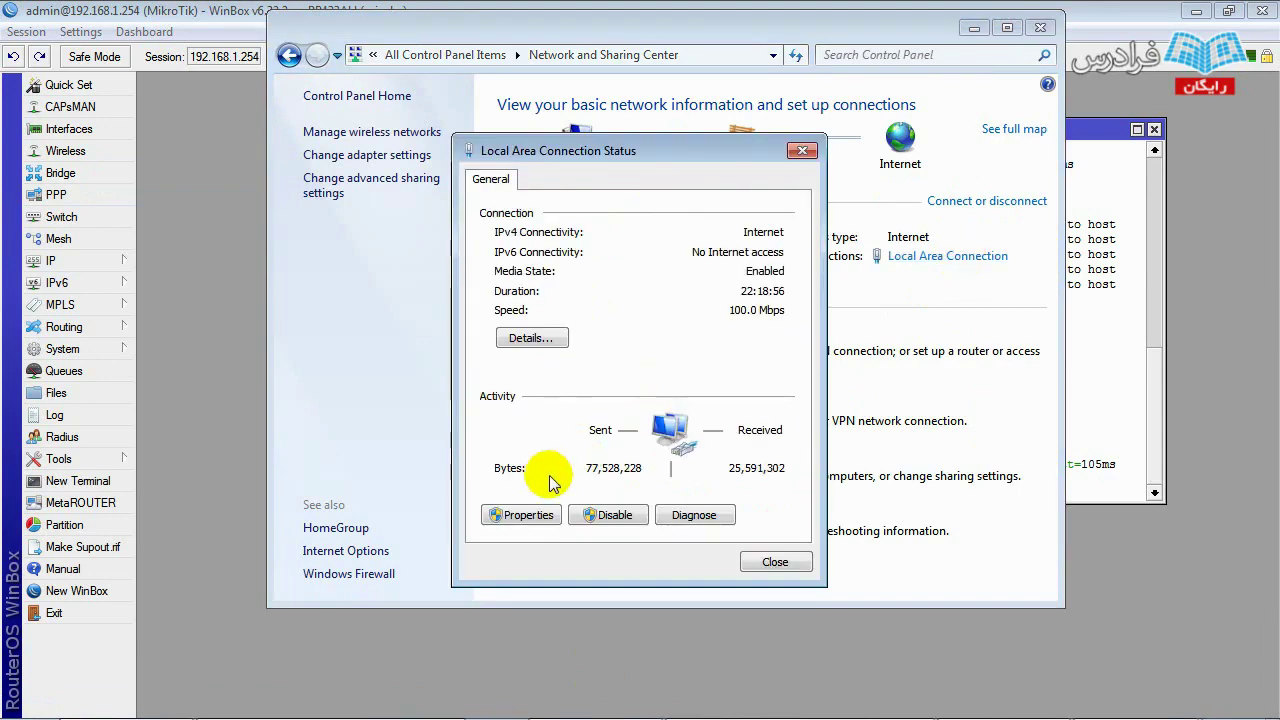
{"action": "left_click", "coordinate": [533, 512]}
{"action": "double_click", "coordinate": [643, 414]}
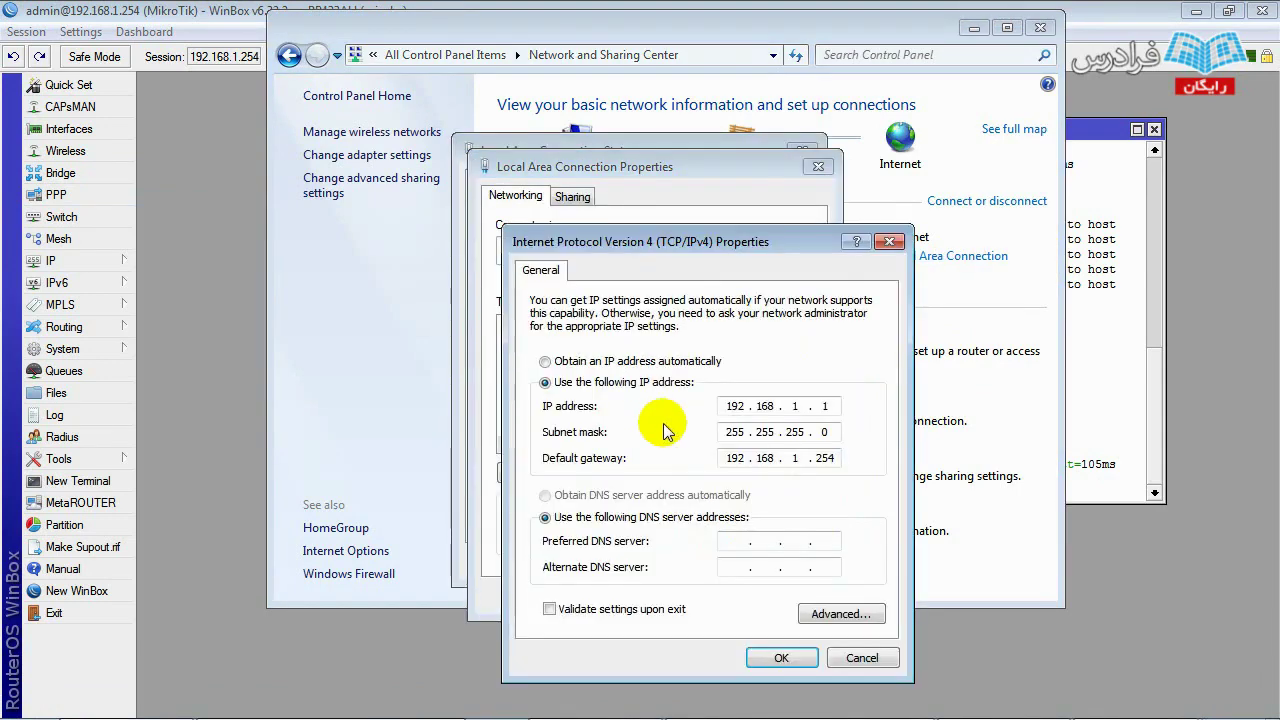
Set the preferred DNS server to 192.168.1.254 and close the network dialogs
{"action": "left_click", "coordinate": [733, 541]}
{"action": "type", "text": "19216"}
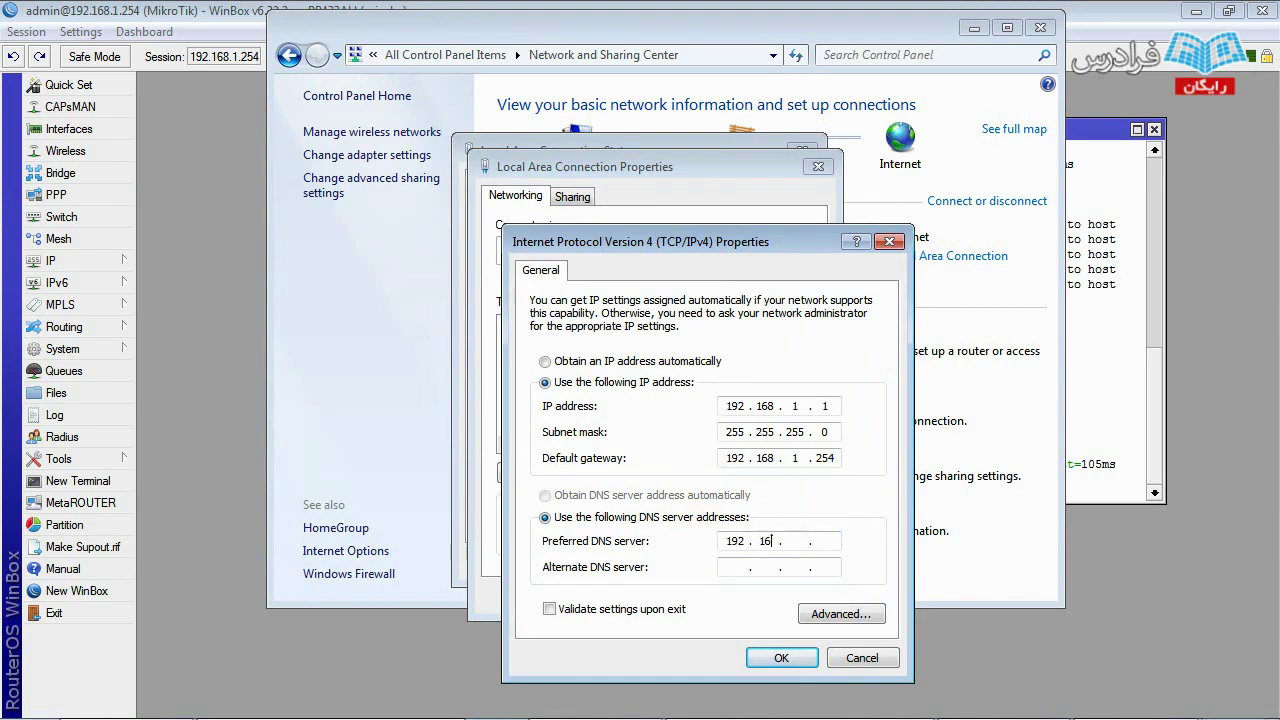
{"action": "type", "text": "81.254"}
{"action": "left_click", "coordinate": [770, 657]}
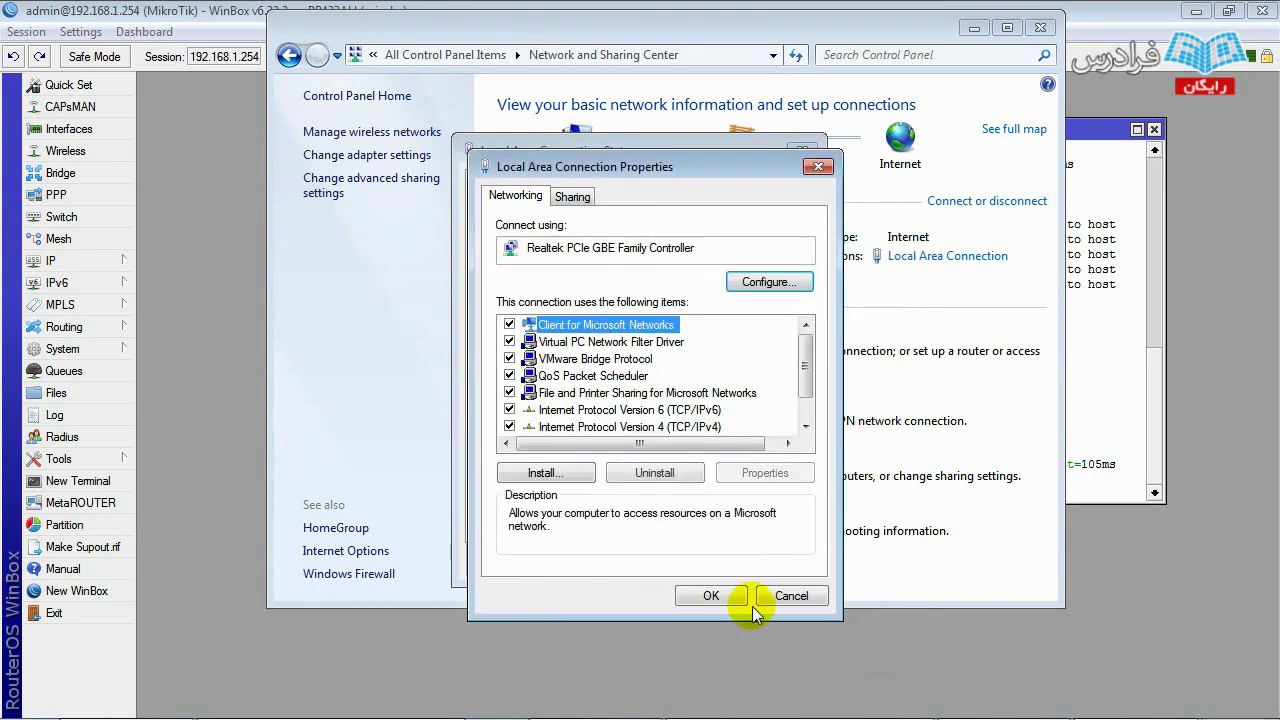
{"action": "left_click", "coordinate": [727, 596]}
{"action": "left_click", "coordinate": [749, 563]}
{"action": "left_click", "coordinate": [1039, 27]}
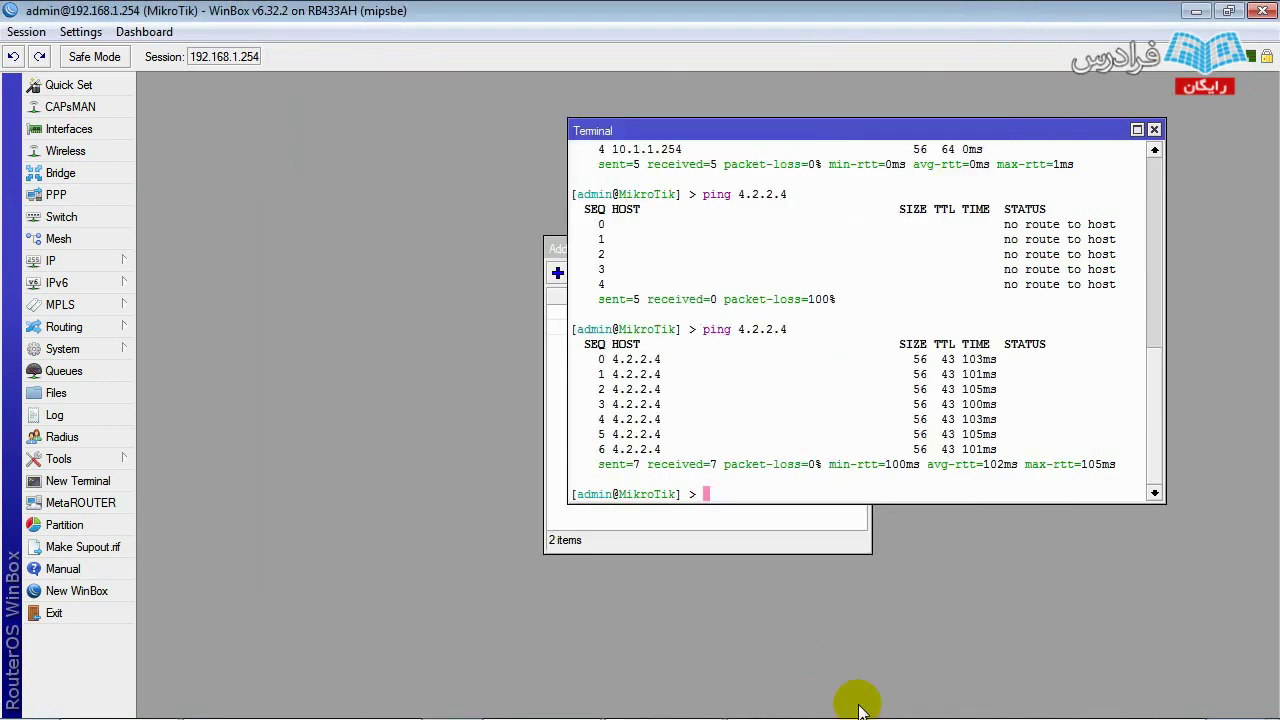
Reload faradars.org in Firefox until it loads, then advance the slideshow to slide 44 on upgrading RouterOS
{"action": "left_click", "coordinate": [553, 705]}
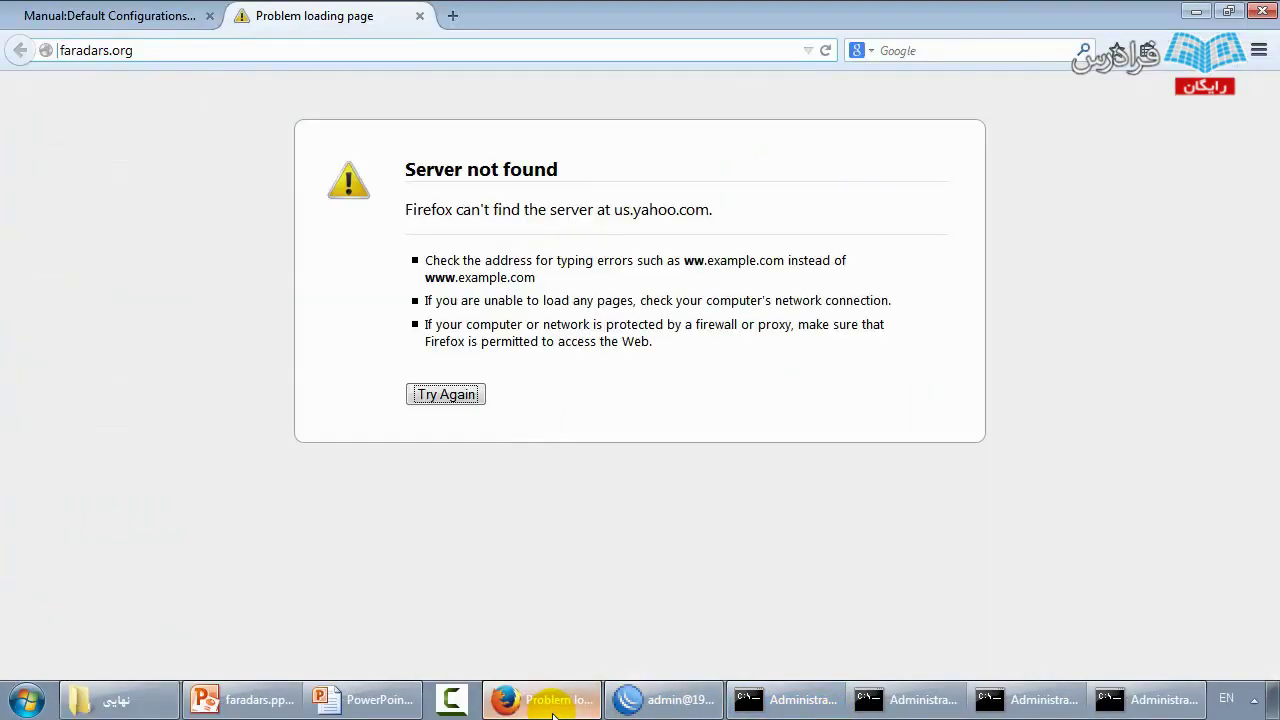
{"action": "left_click", "coordinate": [825, 50]}
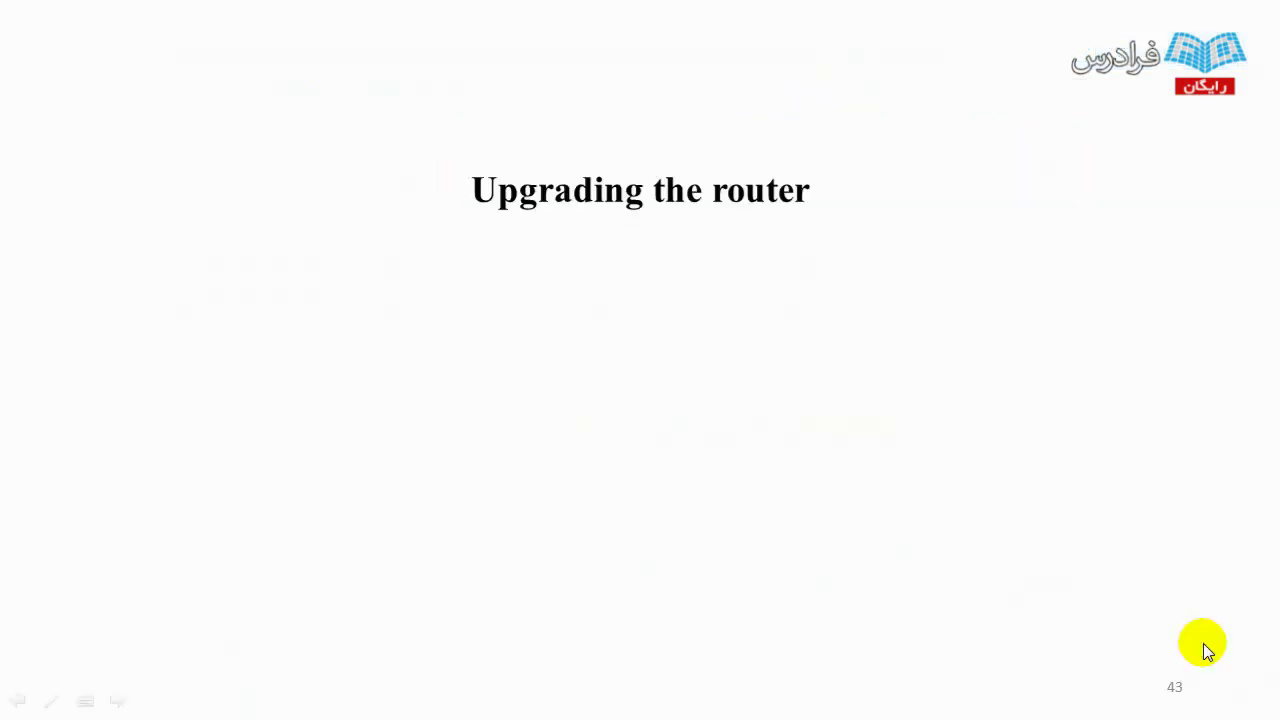
{"action": "left_click", "coordinate": [1078, 554]}
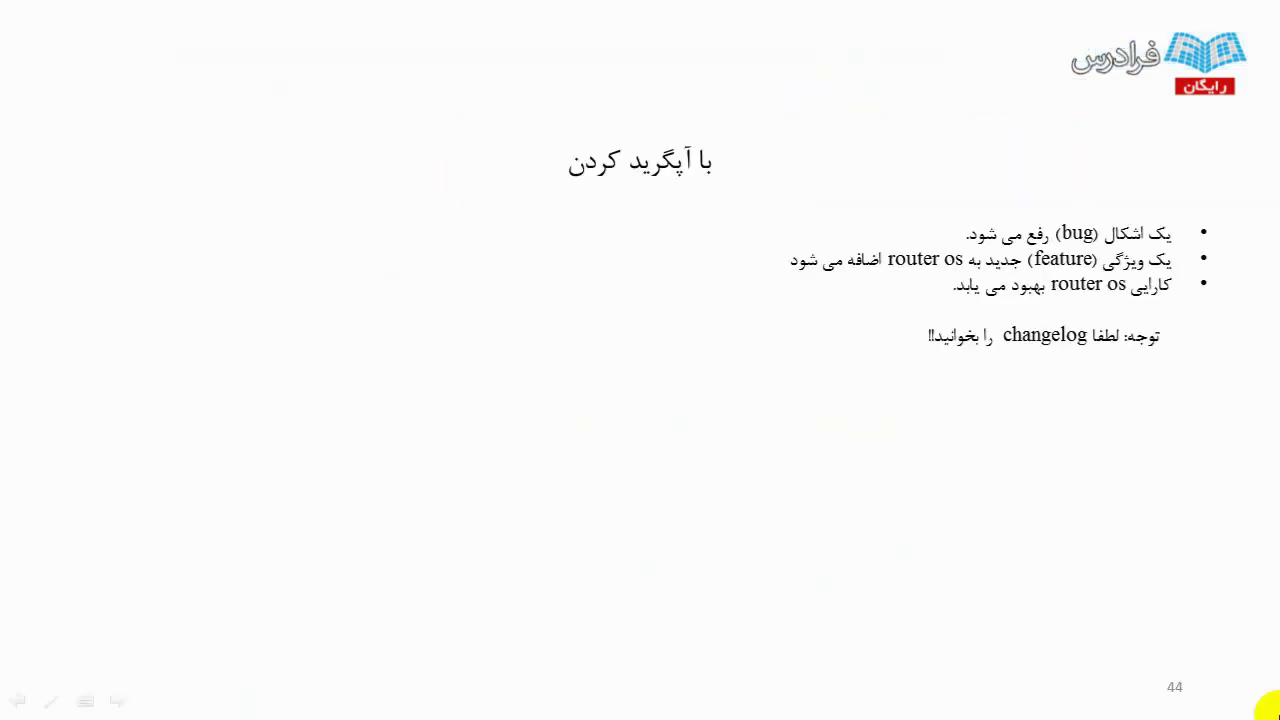
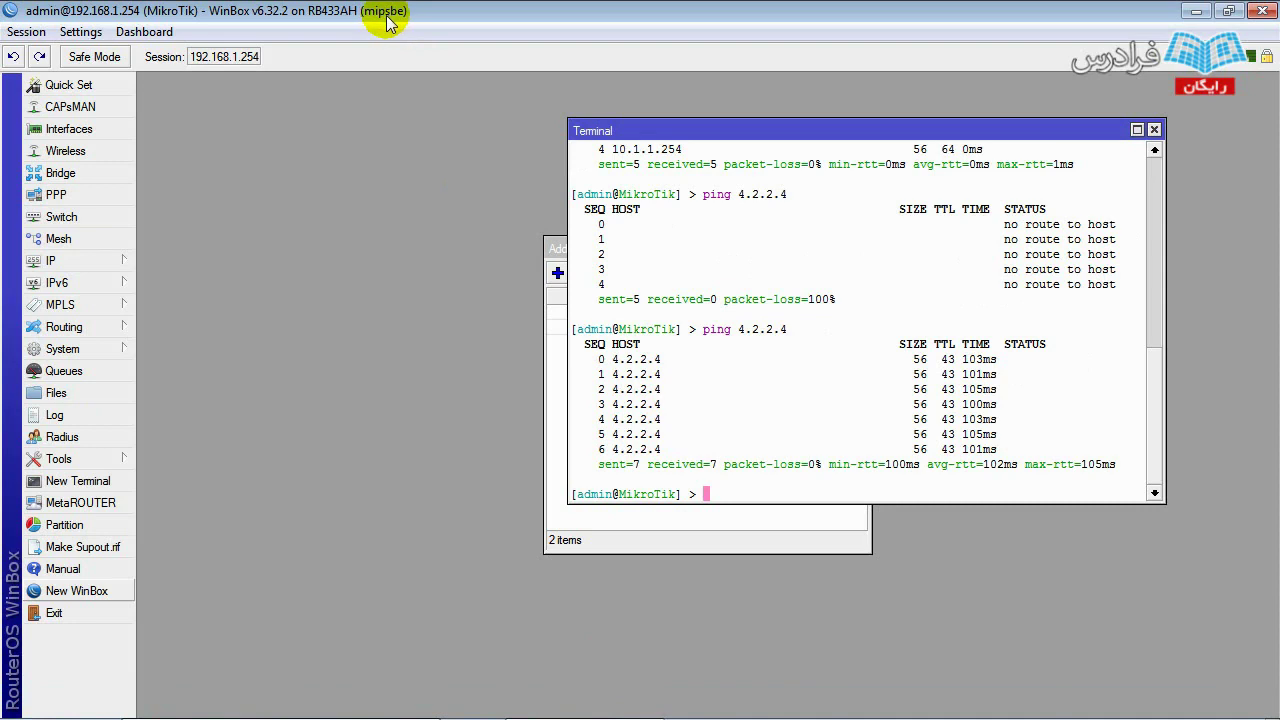
Present slide 46, 'Before you upgrade', covering mipsbe, ppc, x86, arm architectures and NPK, ZIP, Changelog files
{"action": "key", "text": "alt+Tab"}
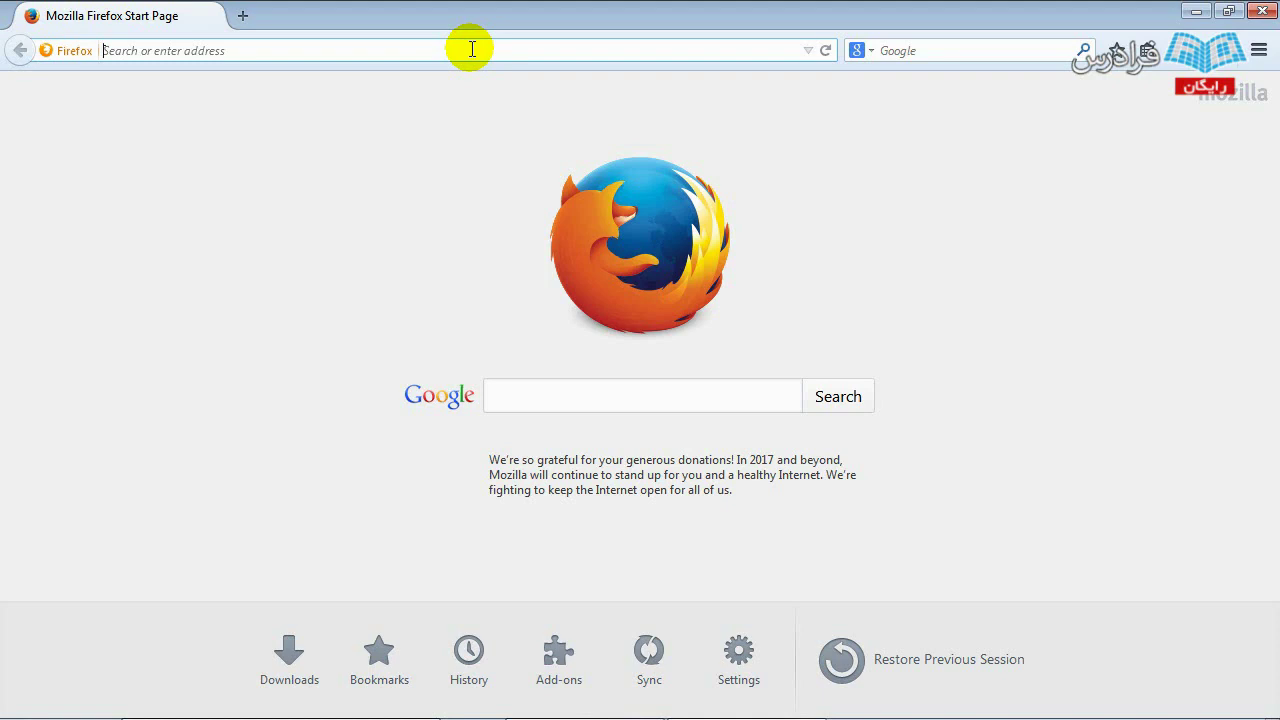
Load mikrotik.com and open the Software Changelogs page listing releases such as 6.39rc7
{"action": "type", "text": "mikrotik.com/"}
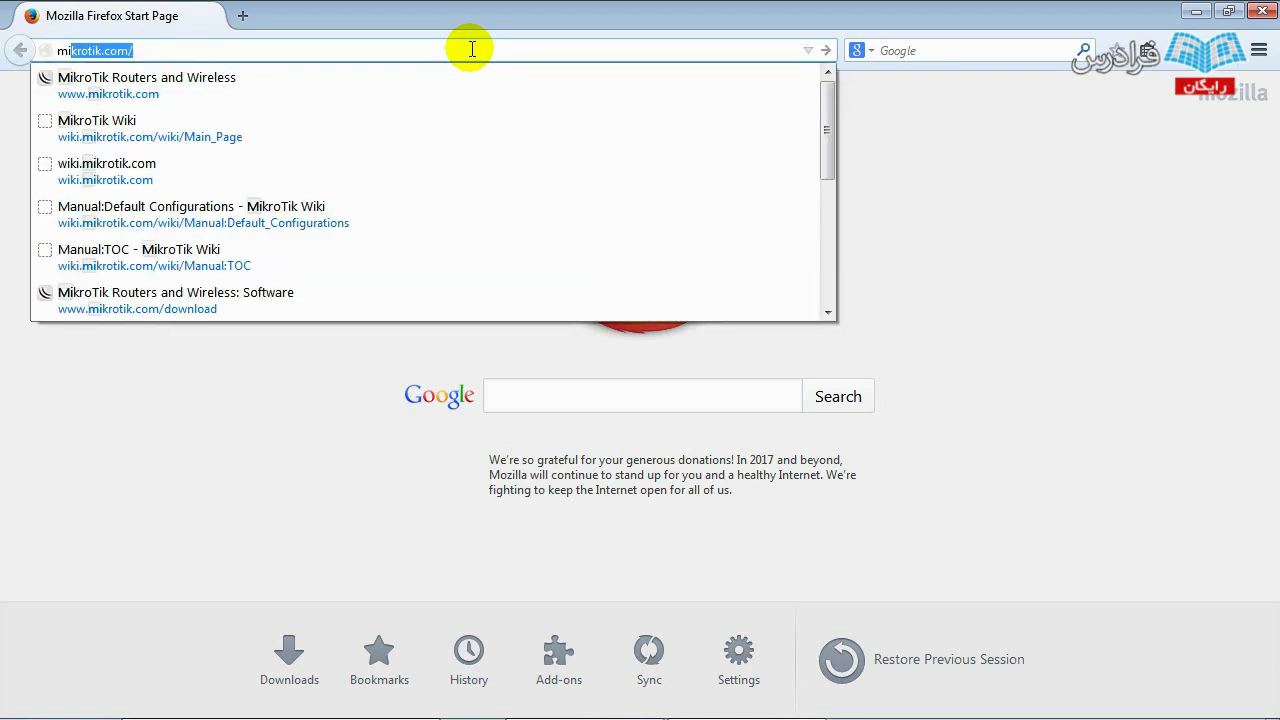
{"action": "key", "text": "Return"}
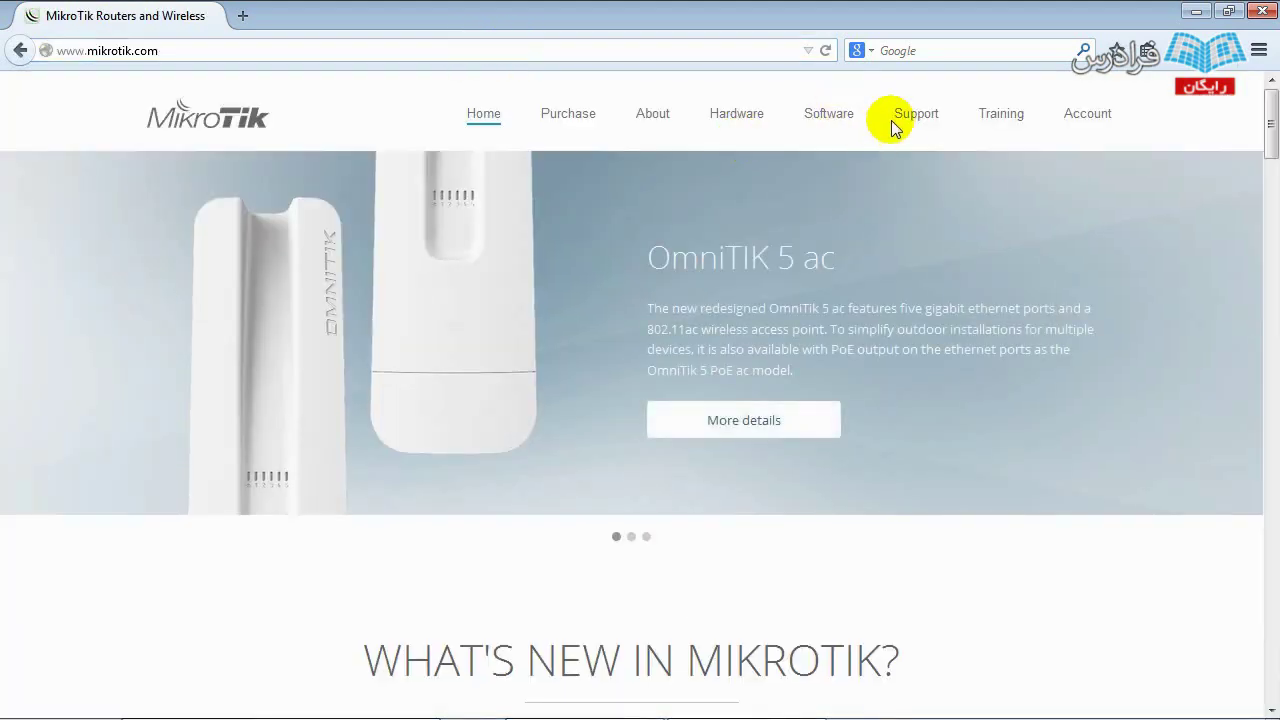
{"action": "left_click", "coordinate": [830, 118]}
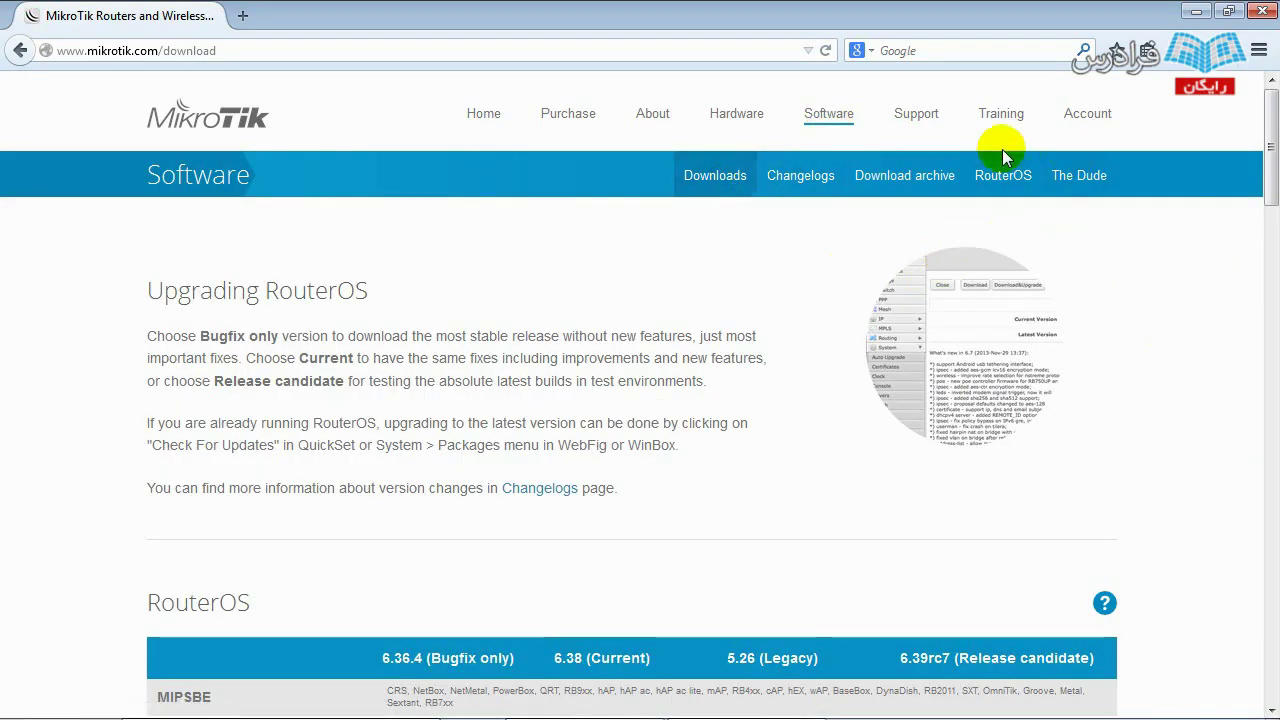
{"action": "left_click", "coordinate": [815, 187]}
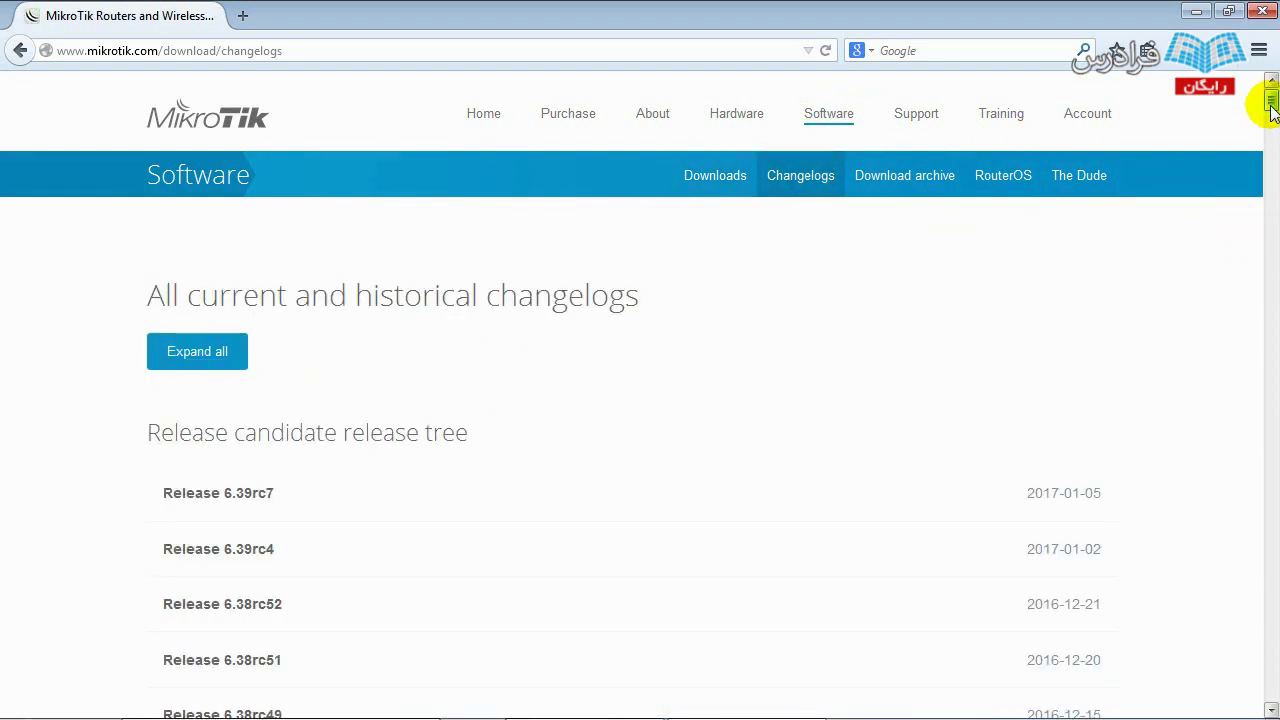
{"action": "mouse_move", "coordinate": [1270, 104]}
{"action": "left_mouse_down"}
{"action": "mouse_move", "coordinate": [1271, 192]}
{"action": "mouse_move", "coordinate": [1270, 85]}
{"action": "left_mouse_up"}
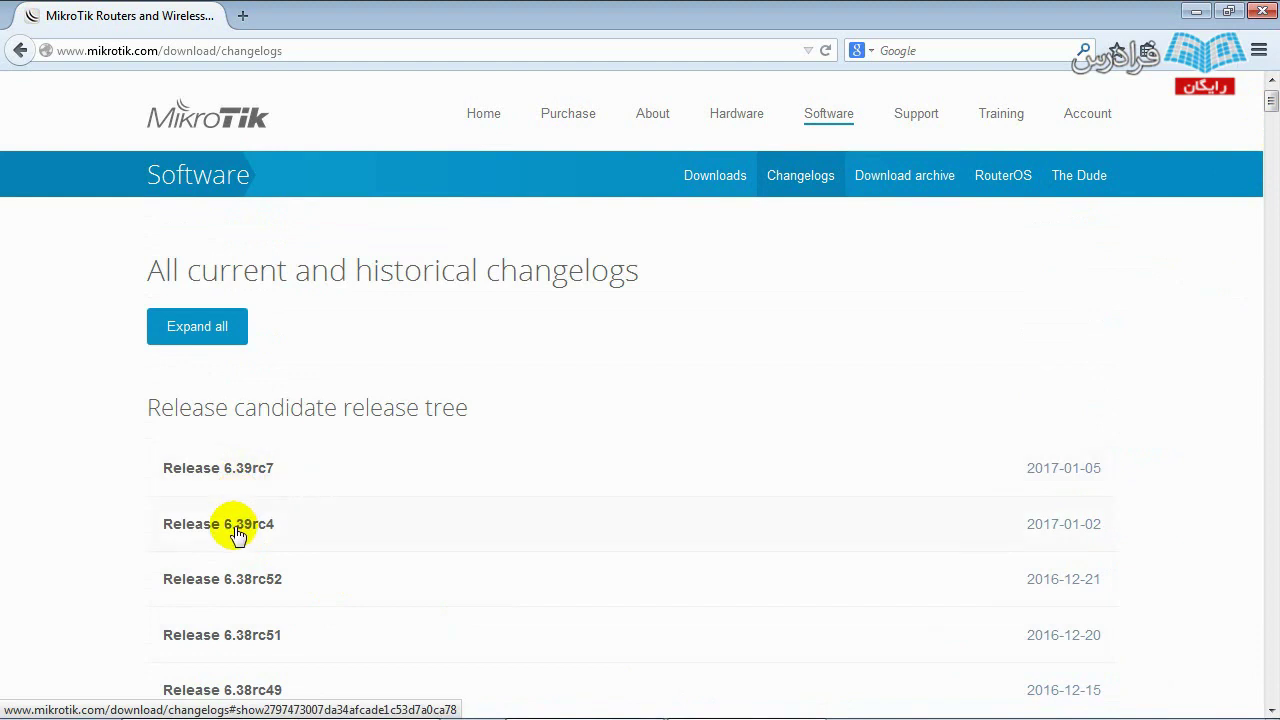
Go back to Software Downloads and scroll to the RouterOS table of versions per architecture
{"action": "left_click", "coordinate": [697, 193]}
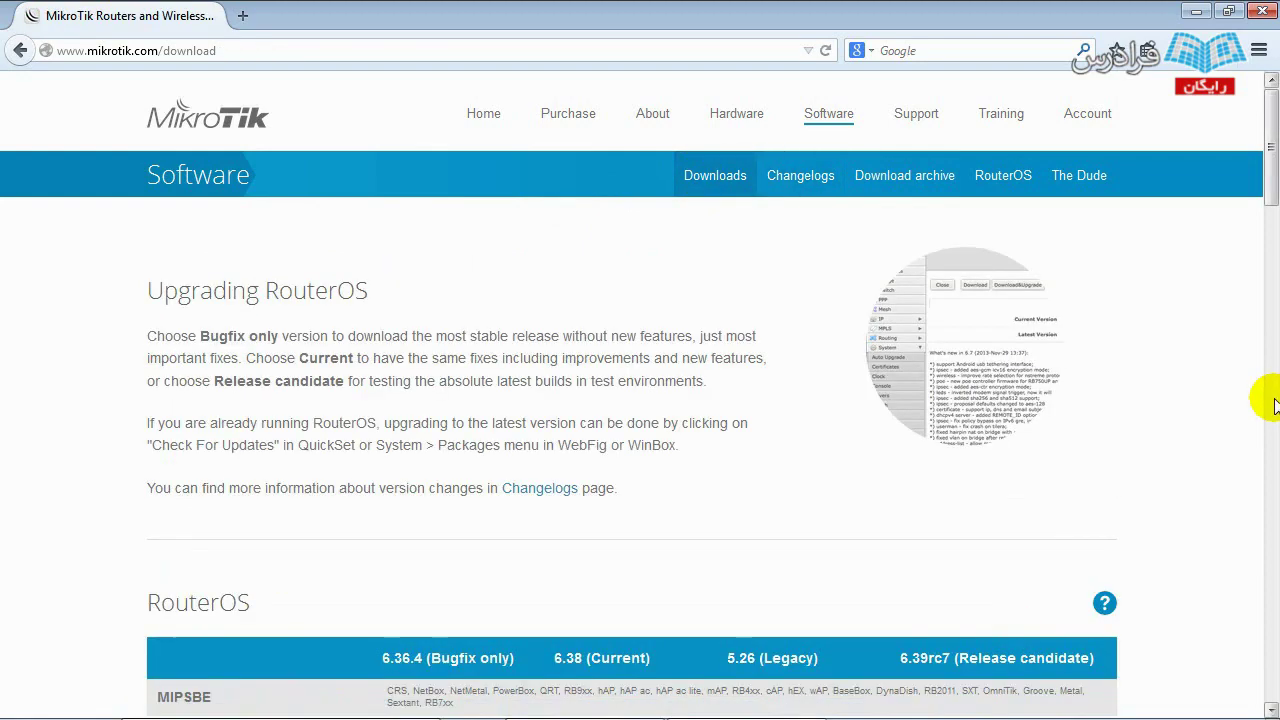
{"action": "scroll", "coordinate": [1250, 680], "scroll_direction": "down", "scroll_amount": 7}
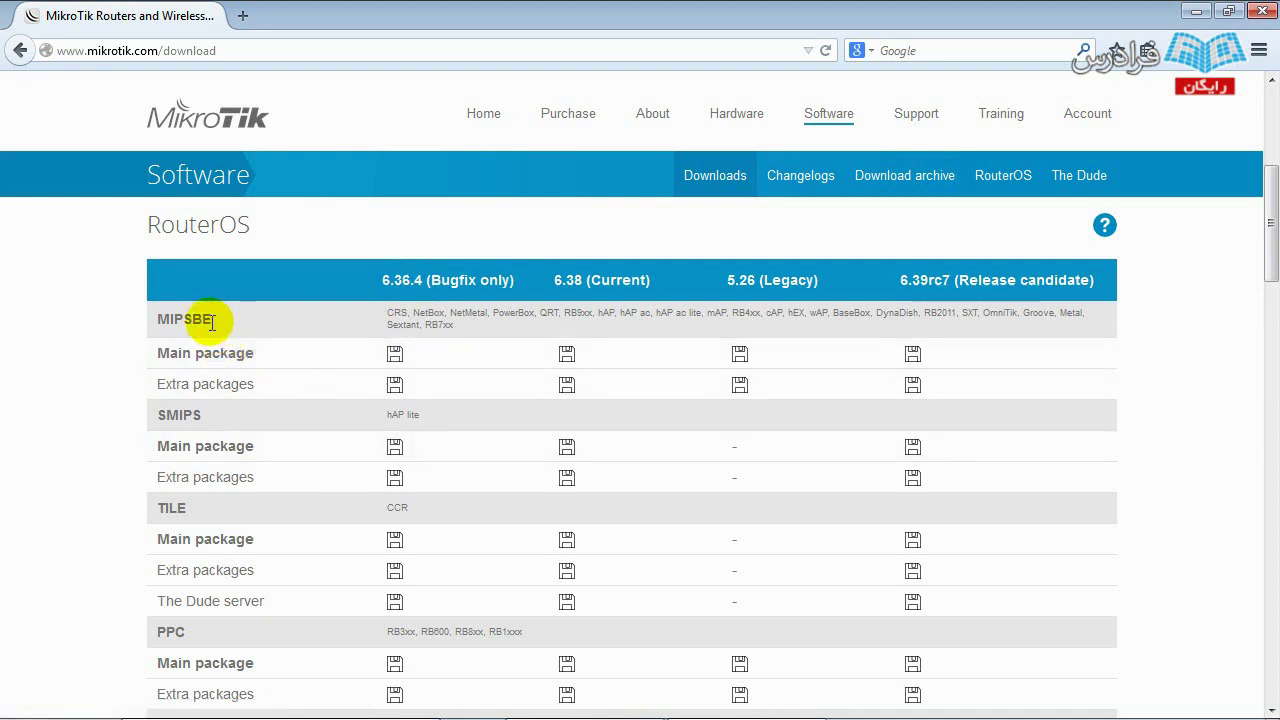
Save routeros-mipsbe-6.36.4.npk and all_packages-mipsbe-6.36.4.zip to the Downloads folder
{"action": "left_click", "coordinate": [396, 358]}
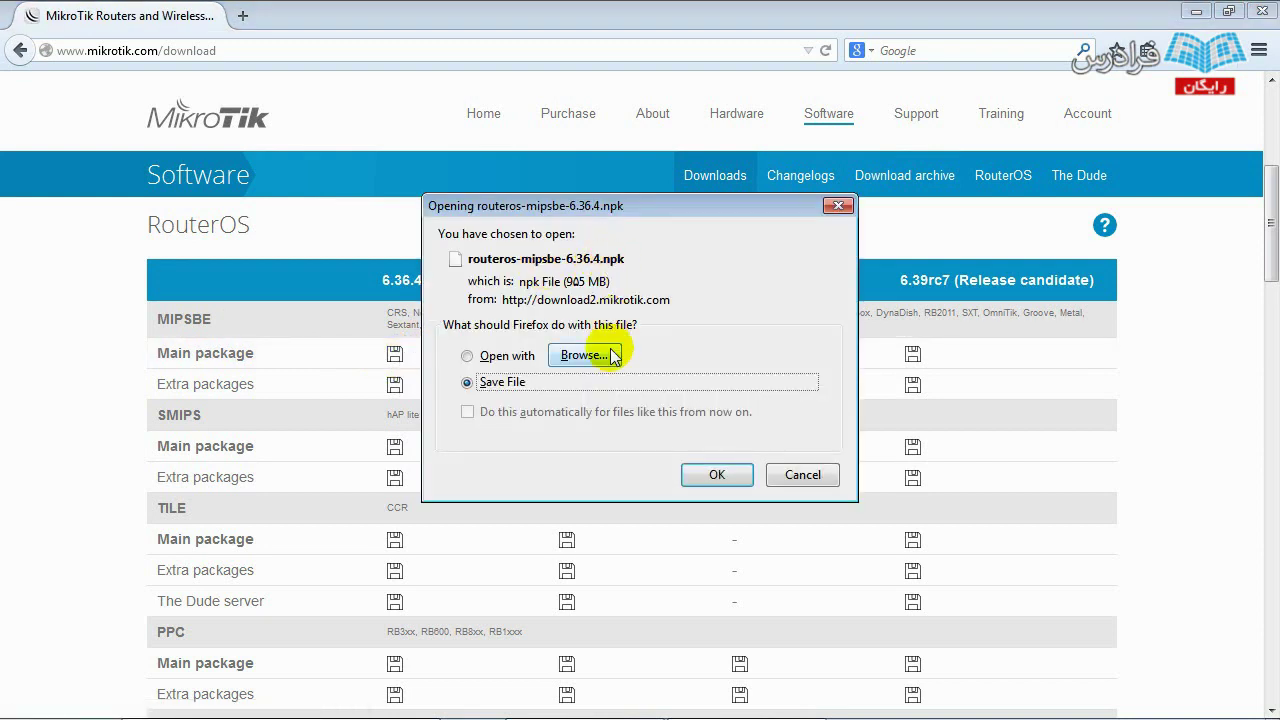
{"action": "left_click", "coordinate": [733, 475]}
{"action": "left_click", "coordinate": [394, 388]}
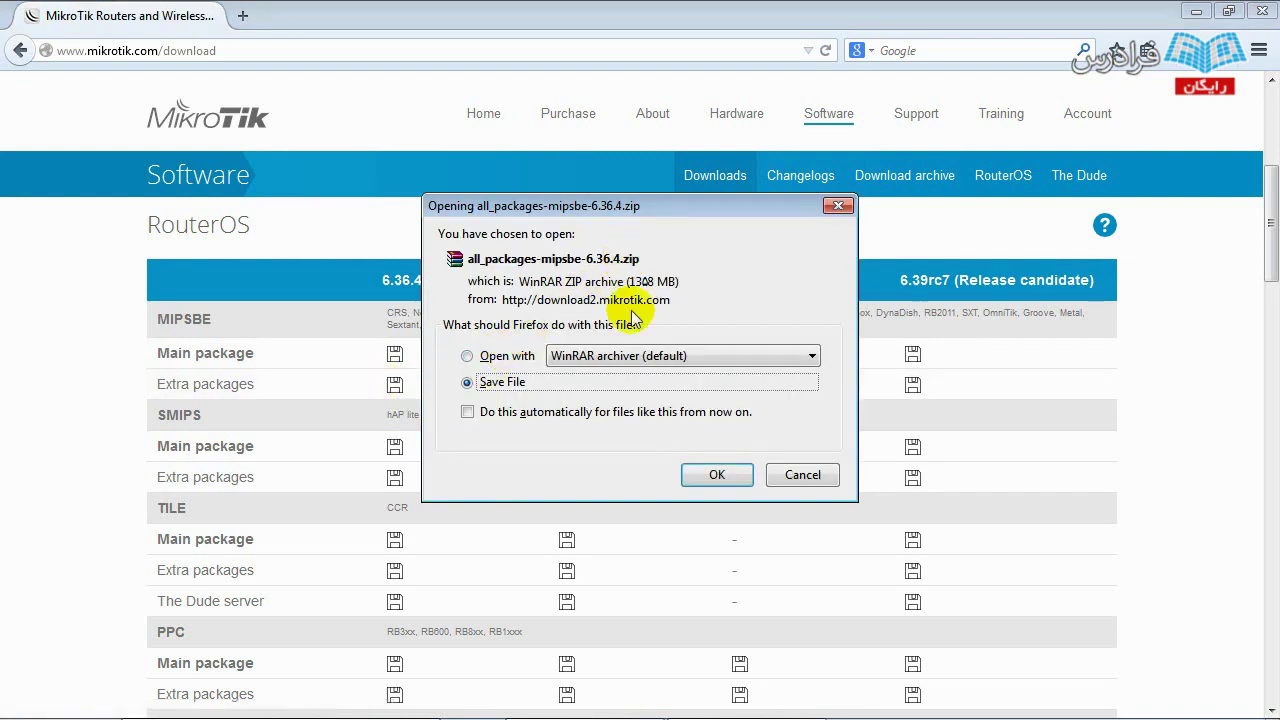
{"action": "left_click", "coordinate": [697, 475]}
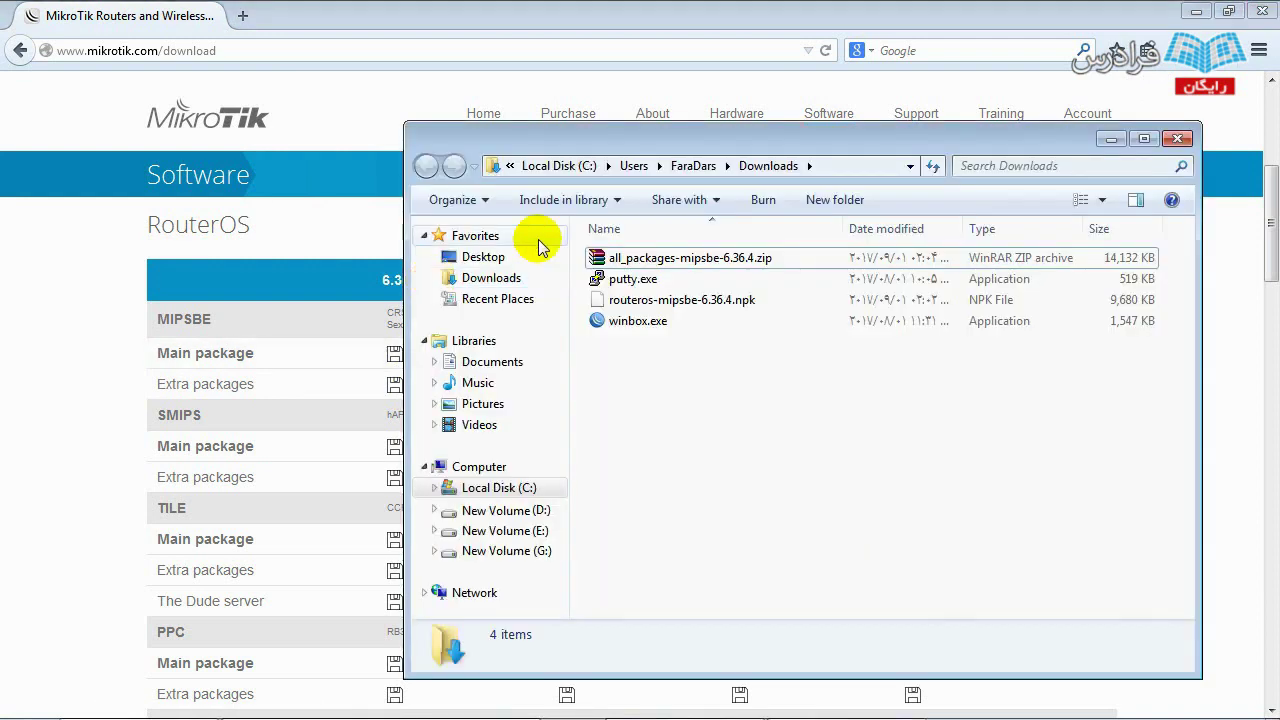
Extract all_packages-mipsbe-6.36.4.zip to its own folder and view its 20 .npk files maximized
{"action": "left_click", "coordinate": [669, 261]}
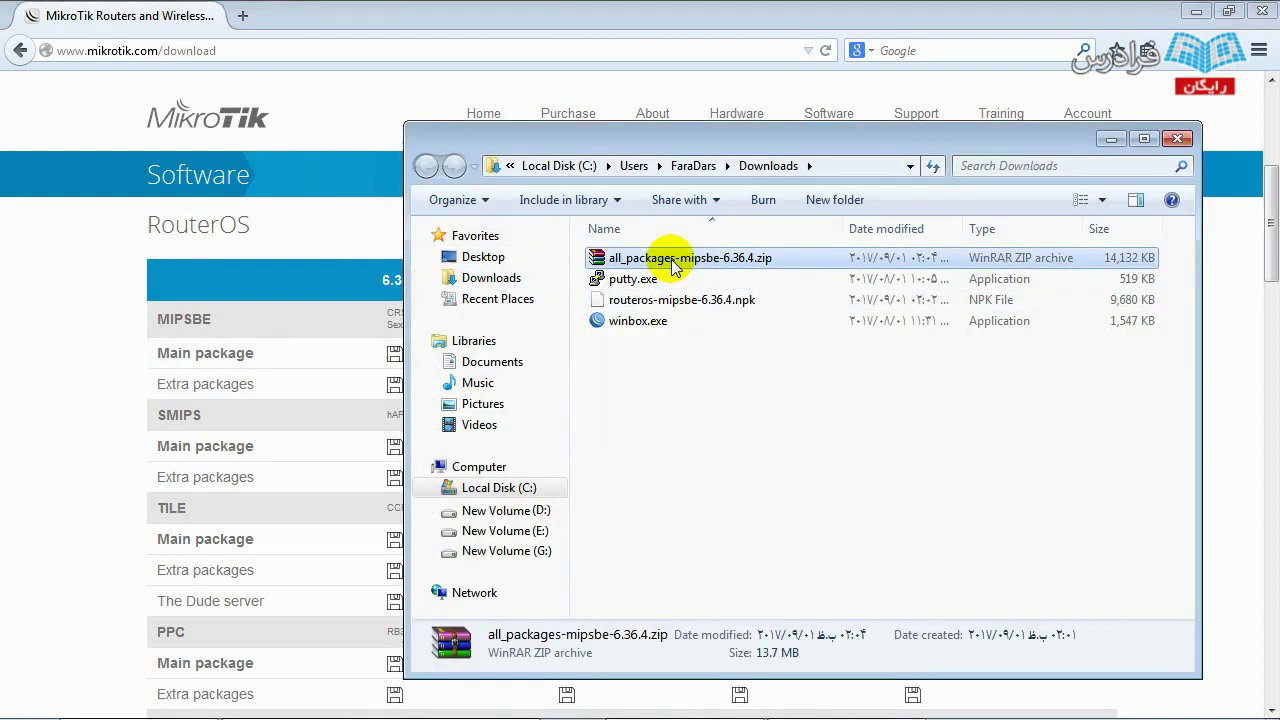
{"action": "right_click", "coordinate": [672, 260]}
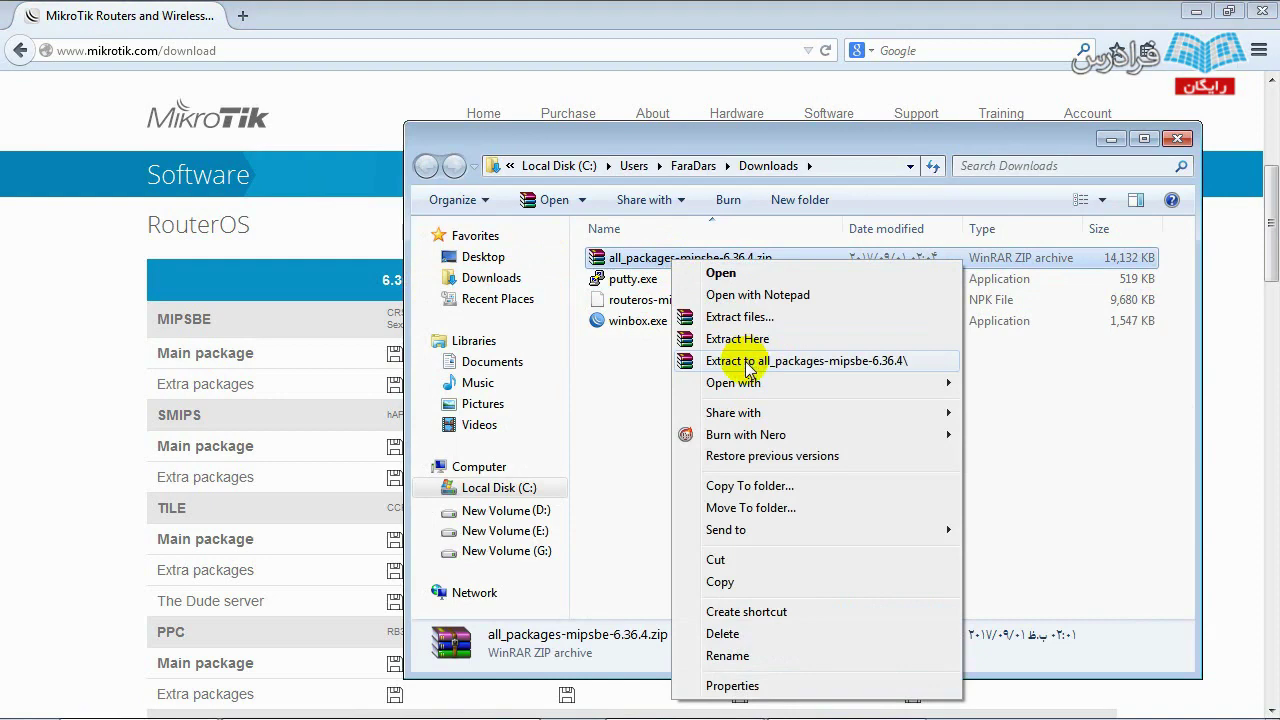
{"action": "left_click", "coordinate": [745, 361]}
{"action": "double_click", "coordinate": [724, 259]}
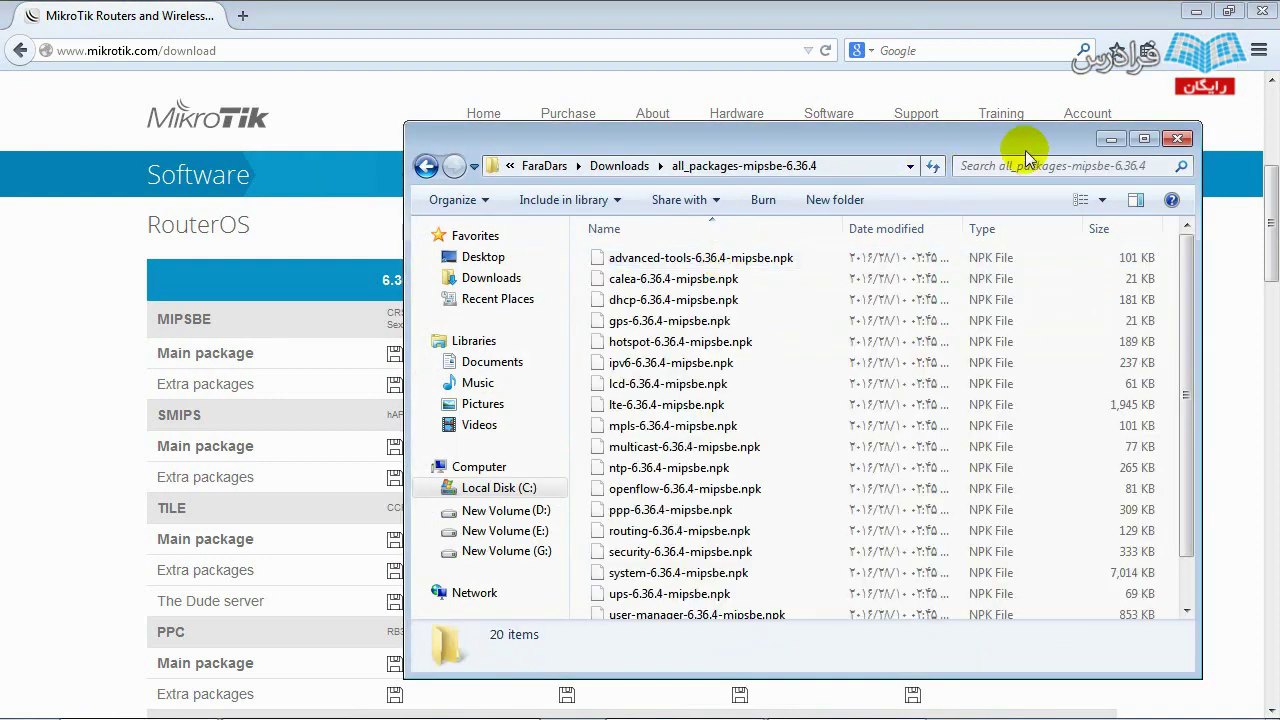
{"action": "left_click", "coordinate": [1144, 138]}
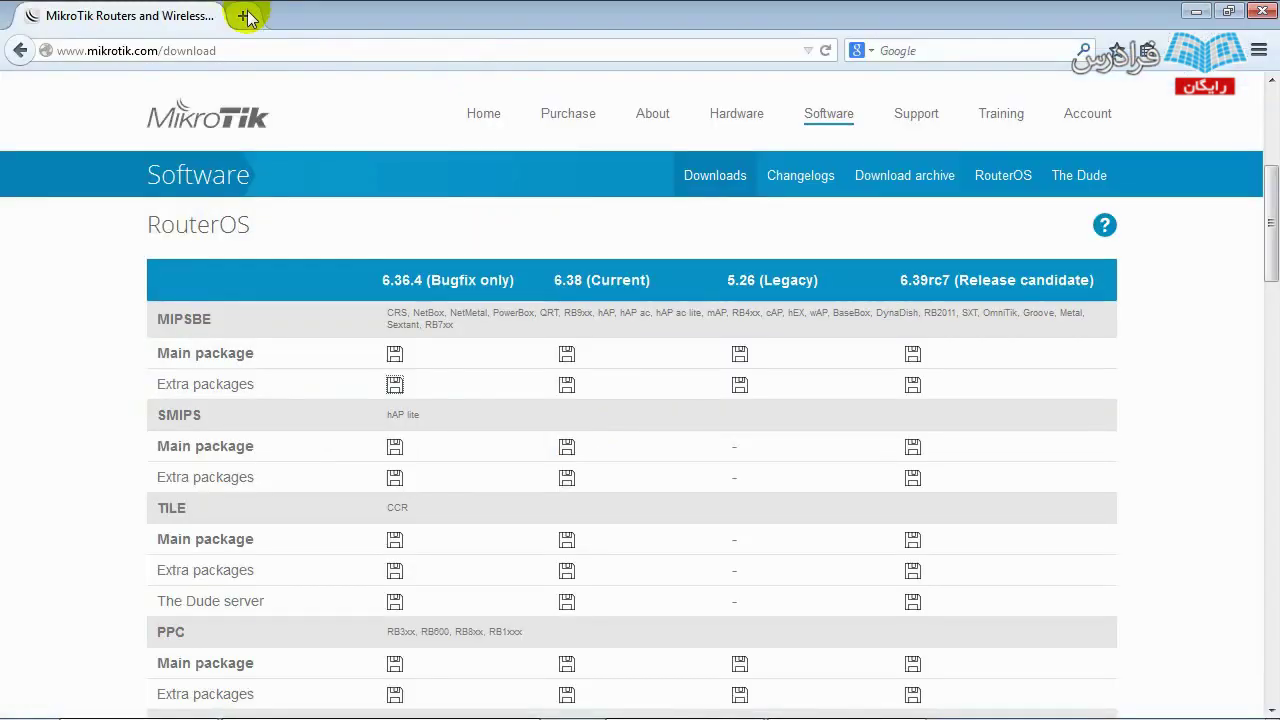
In a new tab, go from wiki.mikrotik.com's RouterOS contents to the Manual:System/Packages page
{"action": "left_click", "coordinate": [243, 14]}
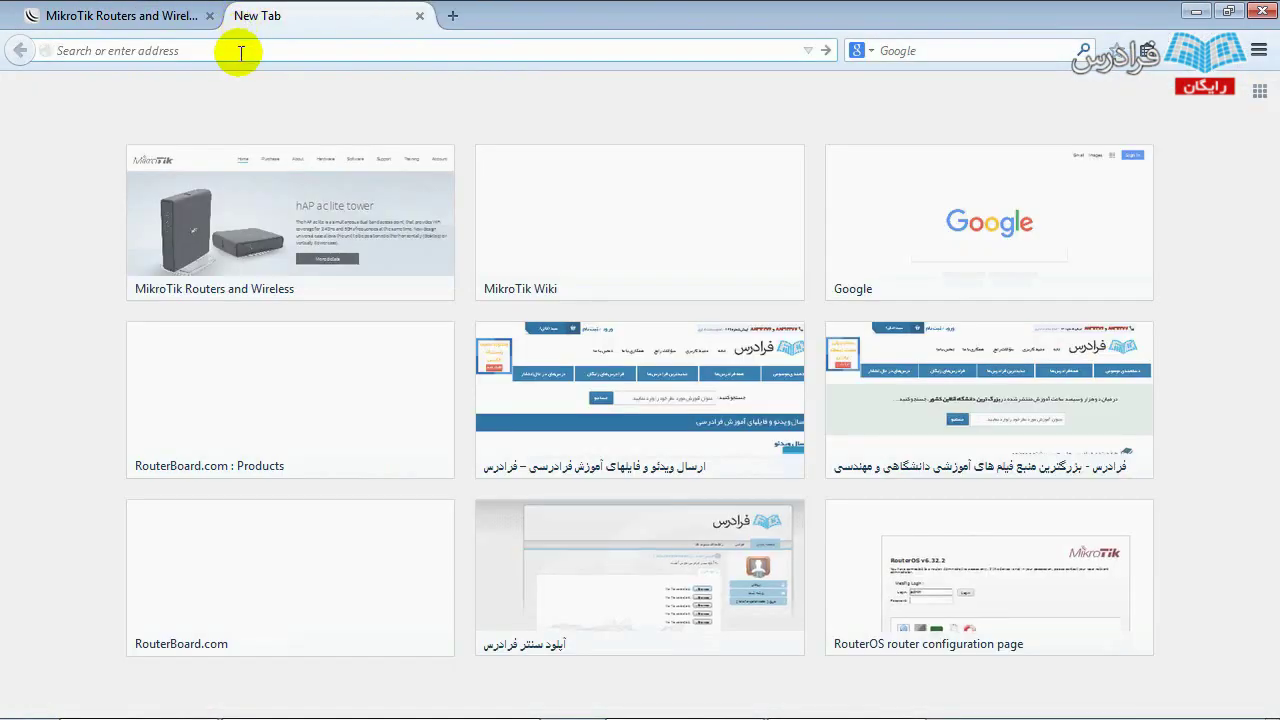
{"action": "type", "text": "wiki"}
{"action": "key", "text": "Return"}
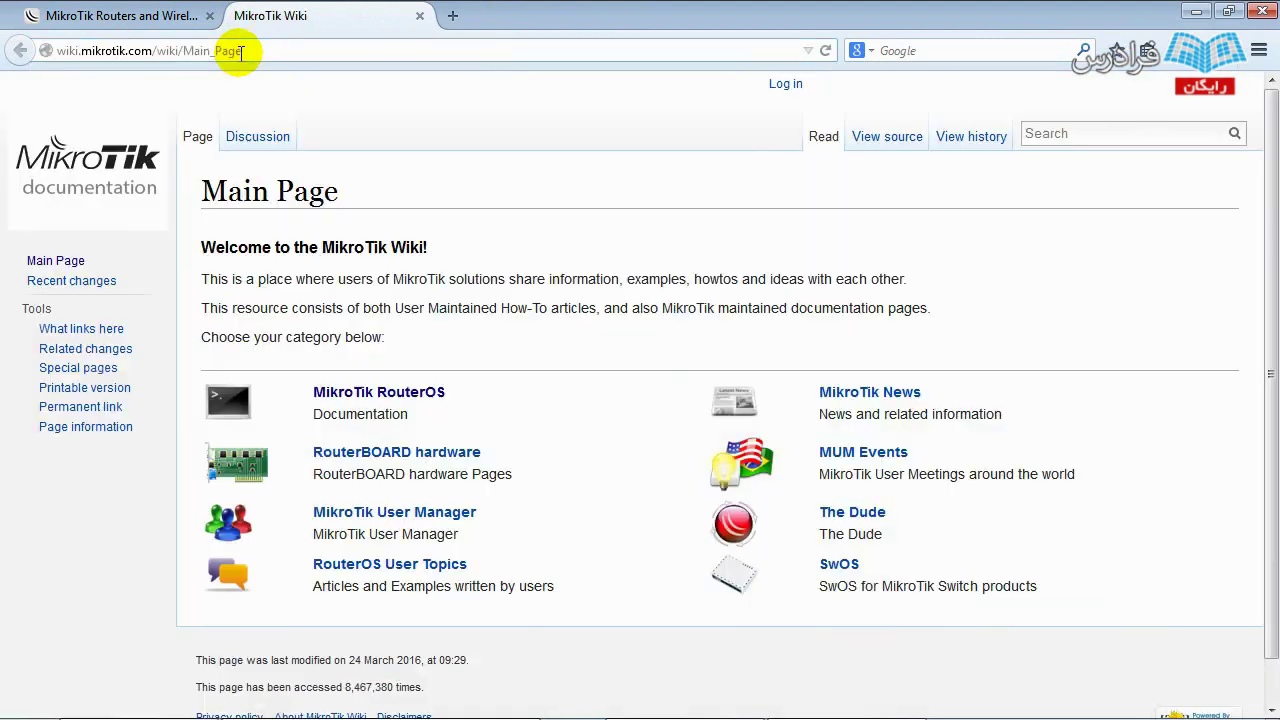
{"action": "left_click", "coordinate": [416, 392]}
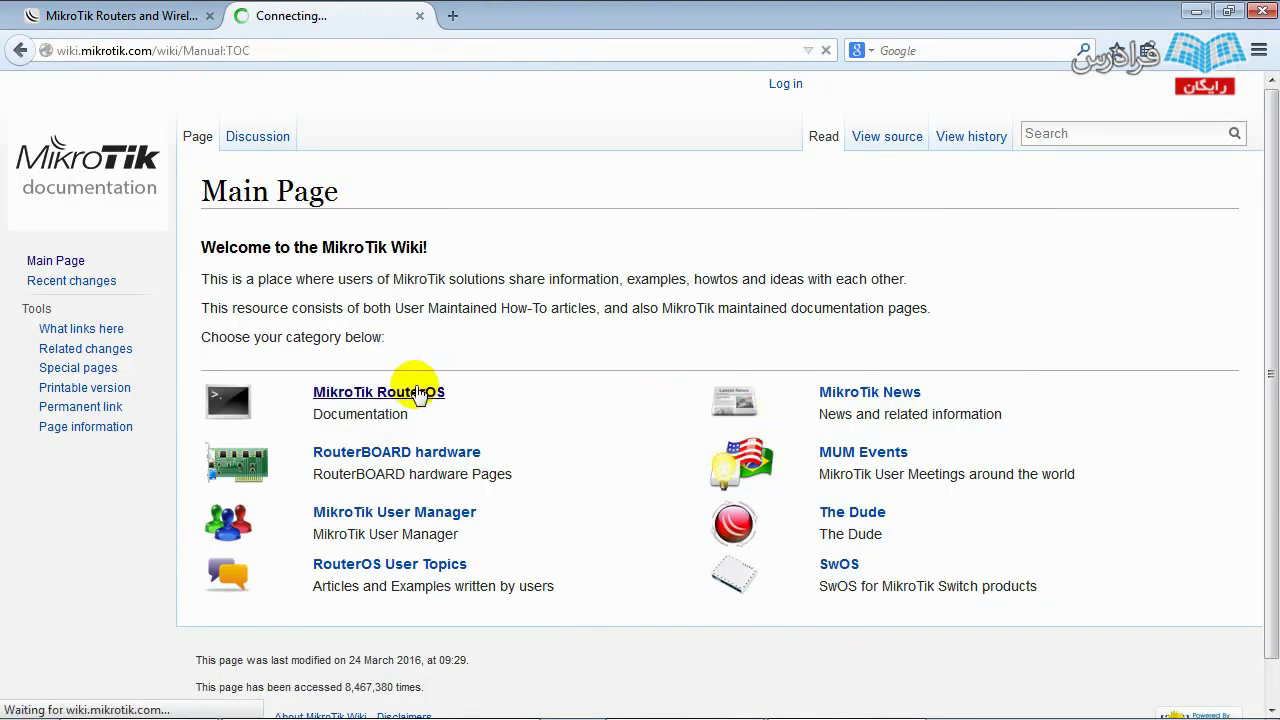
{"action": "left_click", "coordinate": [940, 577]}
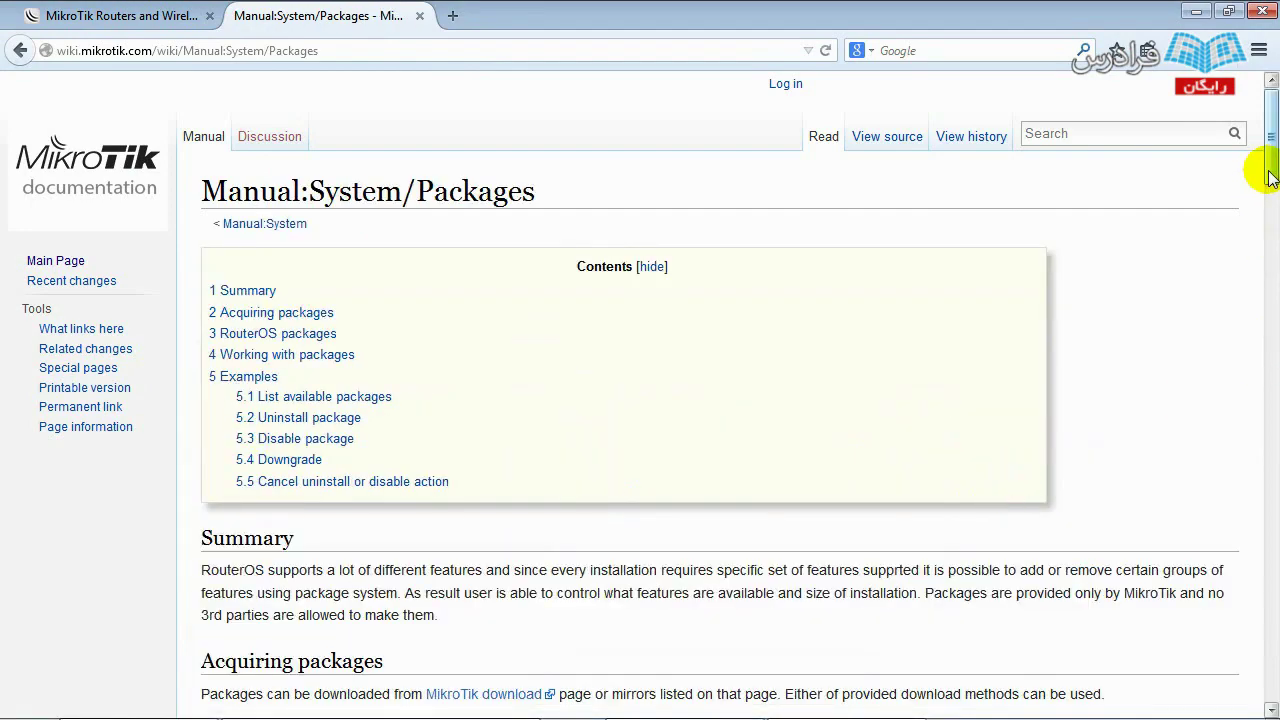
Scroll the package table down to the routeros-mipsbe row, then return to the extracted packages folder
{"action": "scroll", "coordinate": [1270, 190], "scroll_direction": "down", "scroll_amount": 1}
{"action": "left_click_drag", "start_coordinate": [1270, 190], "coordinate": [1271, 285]}
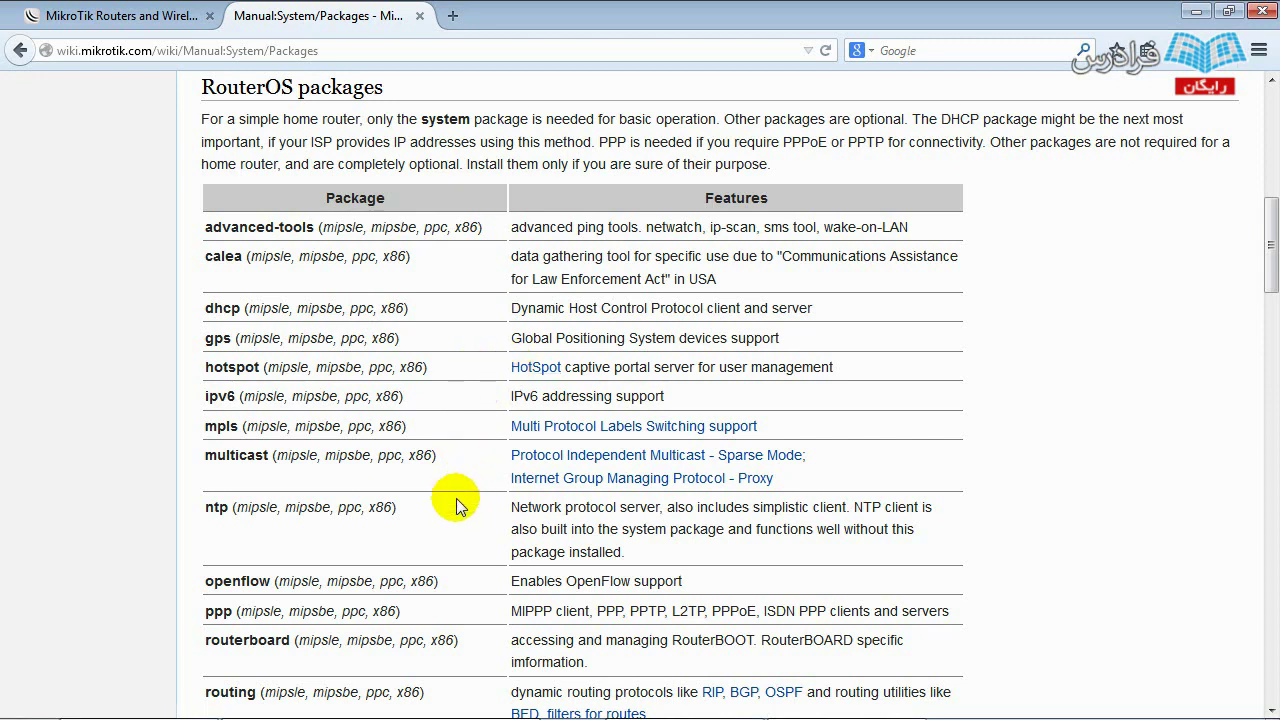
{"action": "scroll", "coordinate": [450, 556], "scroll_direction": "down", "scroll_amount": 3}
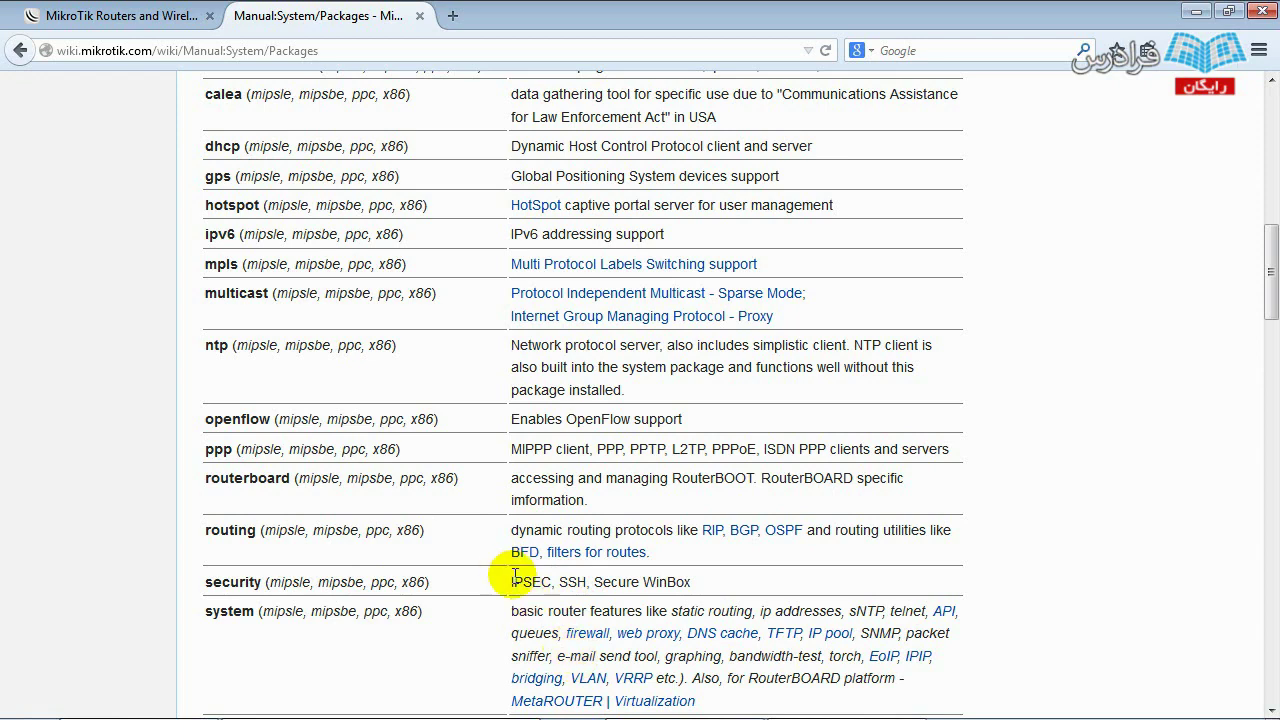
{"action": "scroll", "coordinate": [549, 626], "scroll_direction": "down", "scroll_amount": 2}
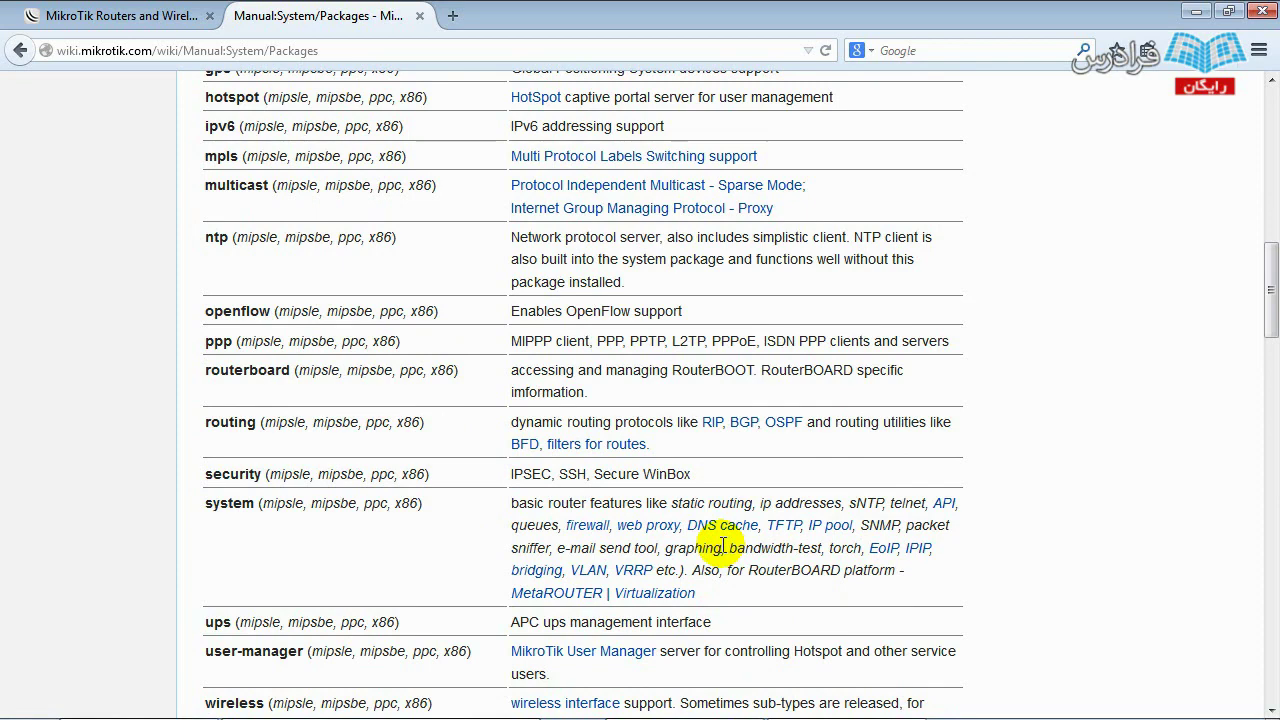
{"action": "scroll", "coordinate": [722, 544], "scroll_direction": "down", "scroll_amount": 5}
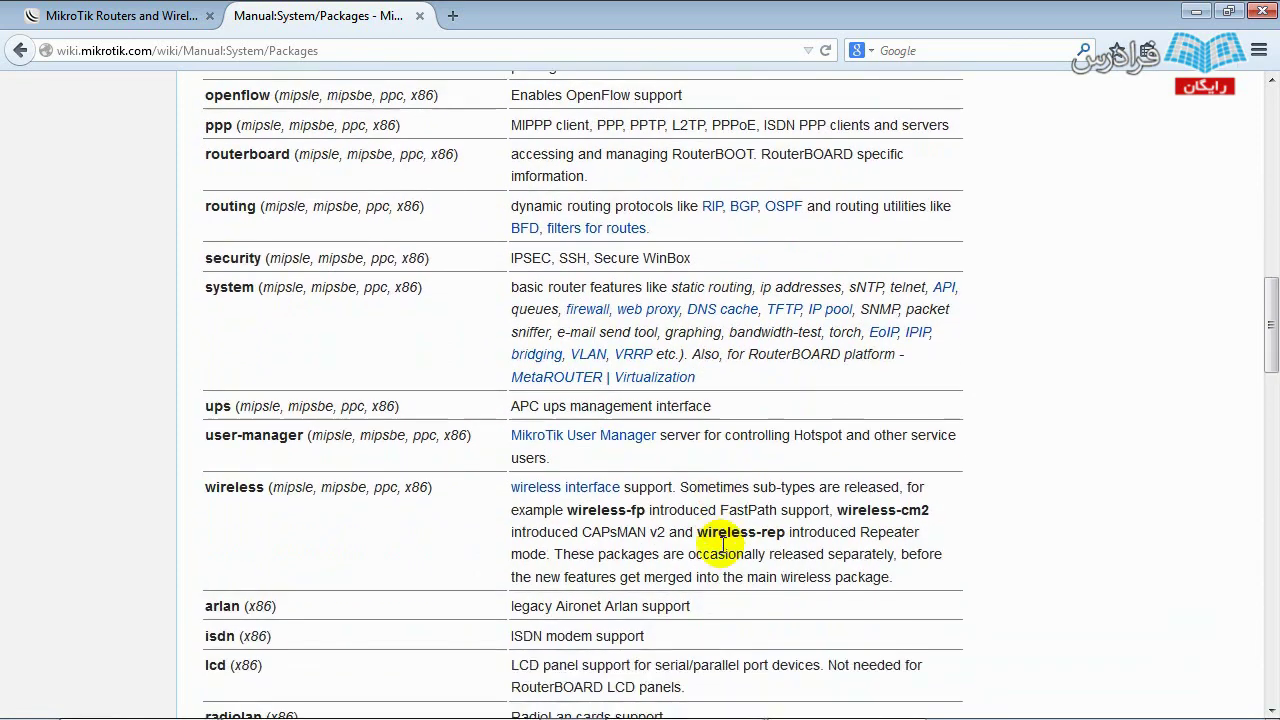
{"action": "scroll", "coordinate": [721, 544], "scroll_direction": "down", "scroll_amount": 3}
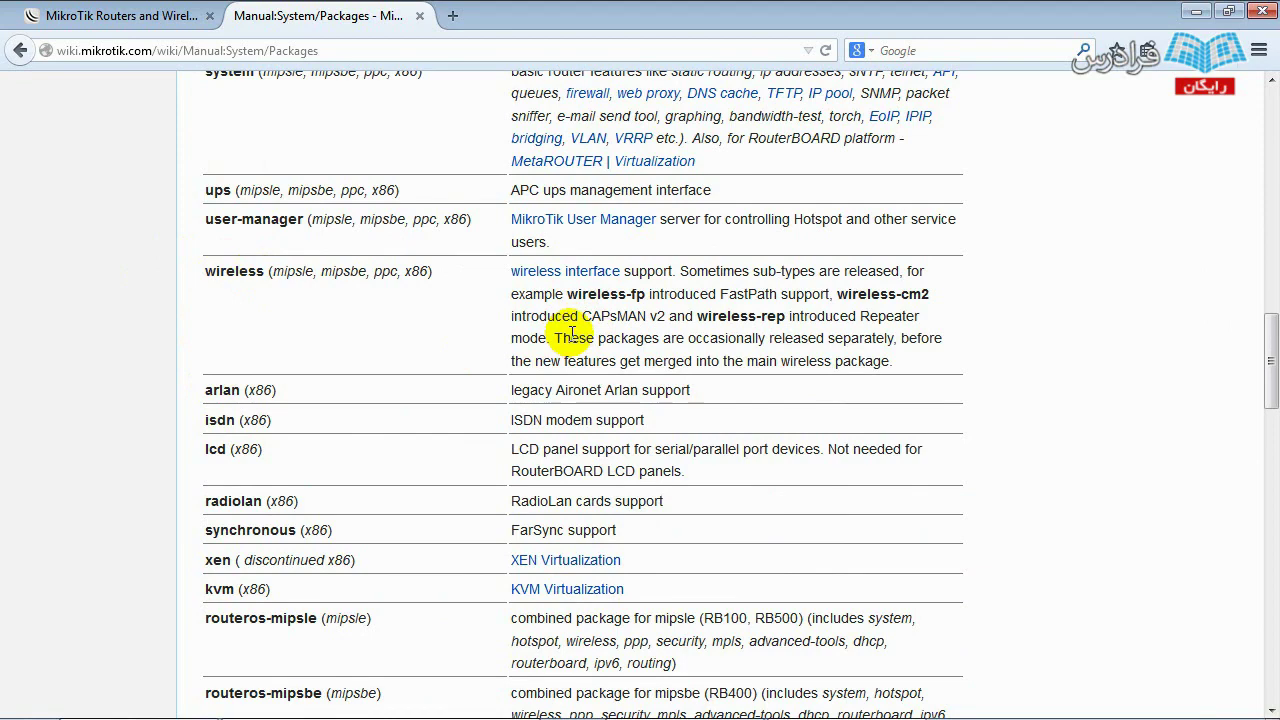
{"action": "scroll", "coordinate": [572, 333], "scroll_direction": "down", "scroll_amount": 8}
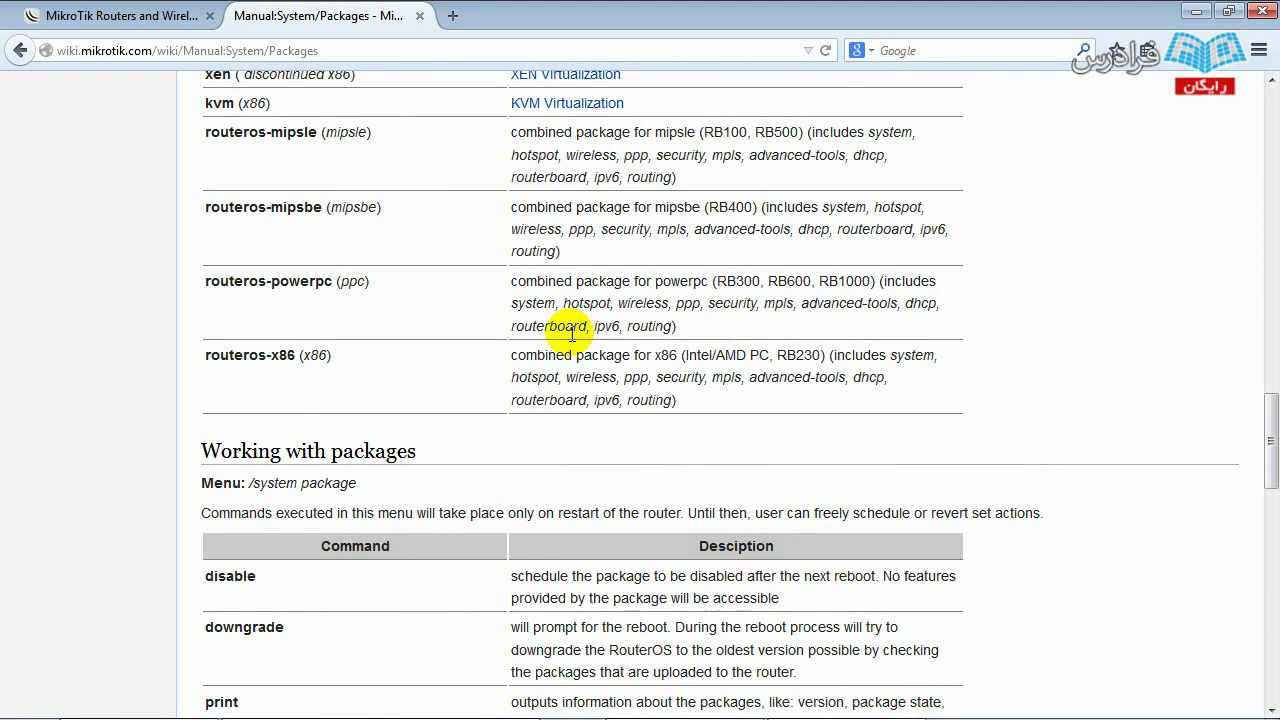
{"action": "key", "text": "alt+Tab"}
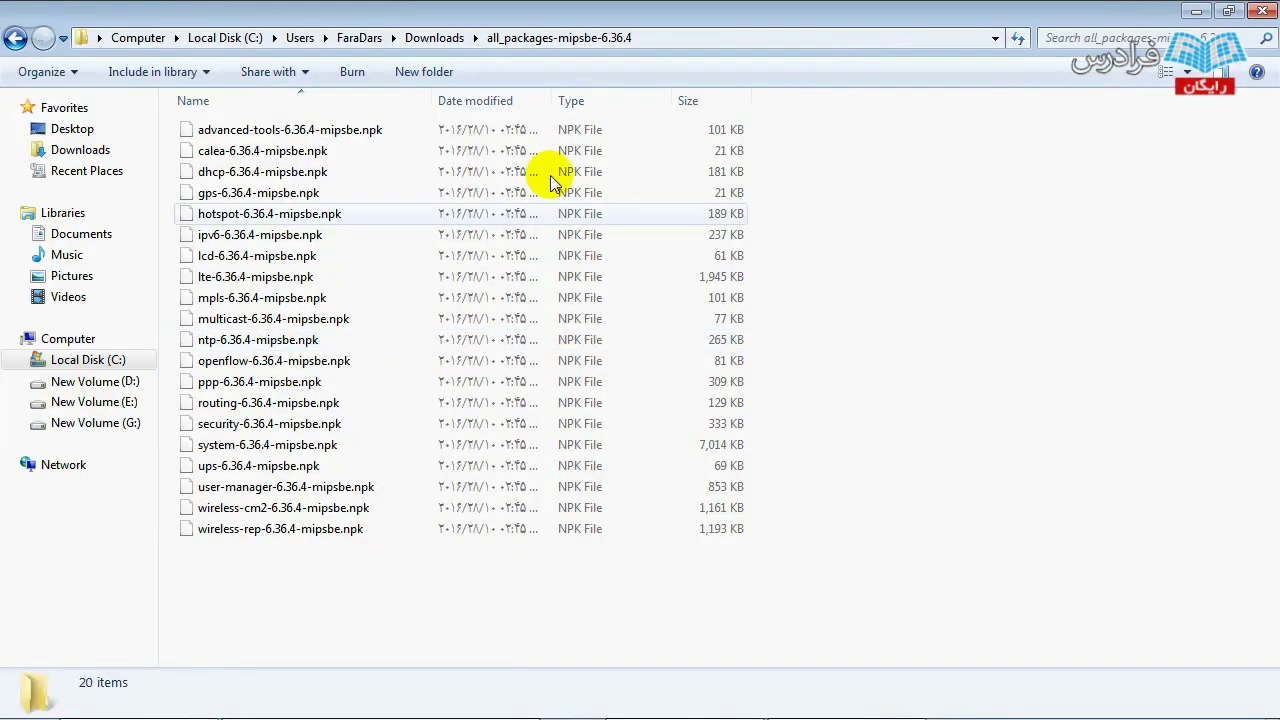
Check routeros-mipsbe-6.36.4.npk in Downloads and the extracted package folder, then return to WinBox
{"action": "left_click", "coordinate": [430, 37]}
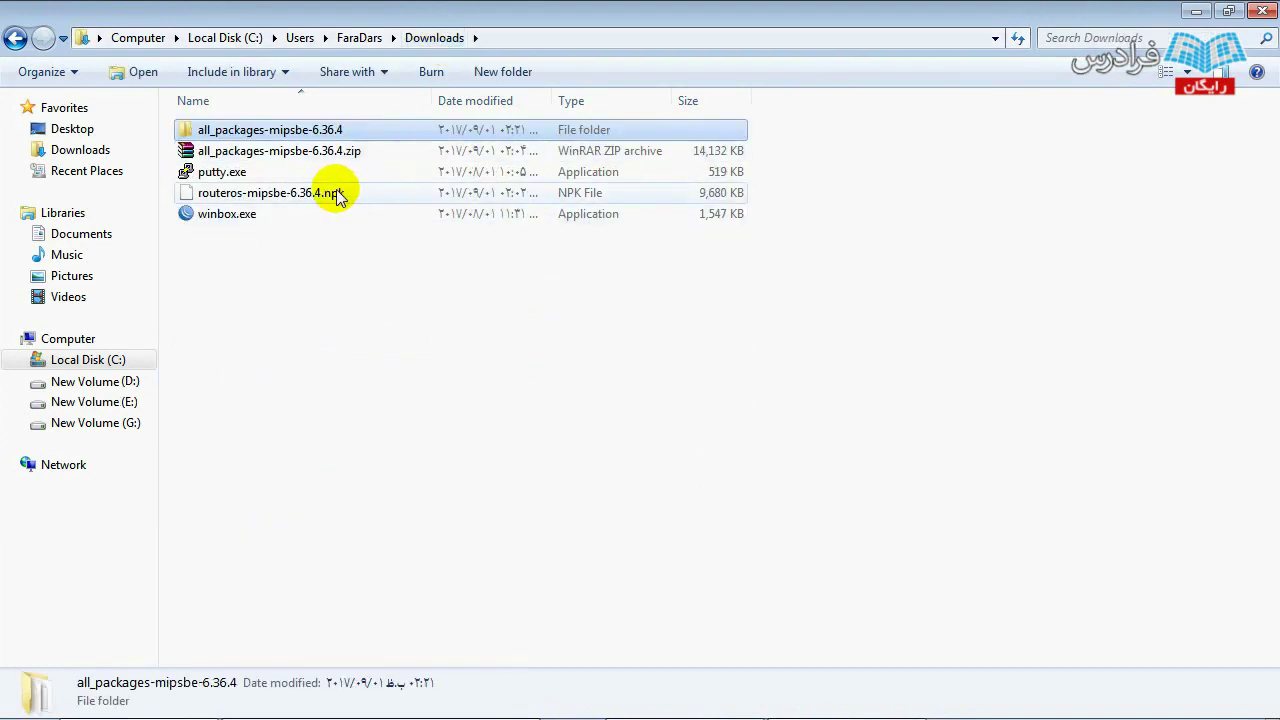
{"action": "left_click", "coordinate": [338, 196]}
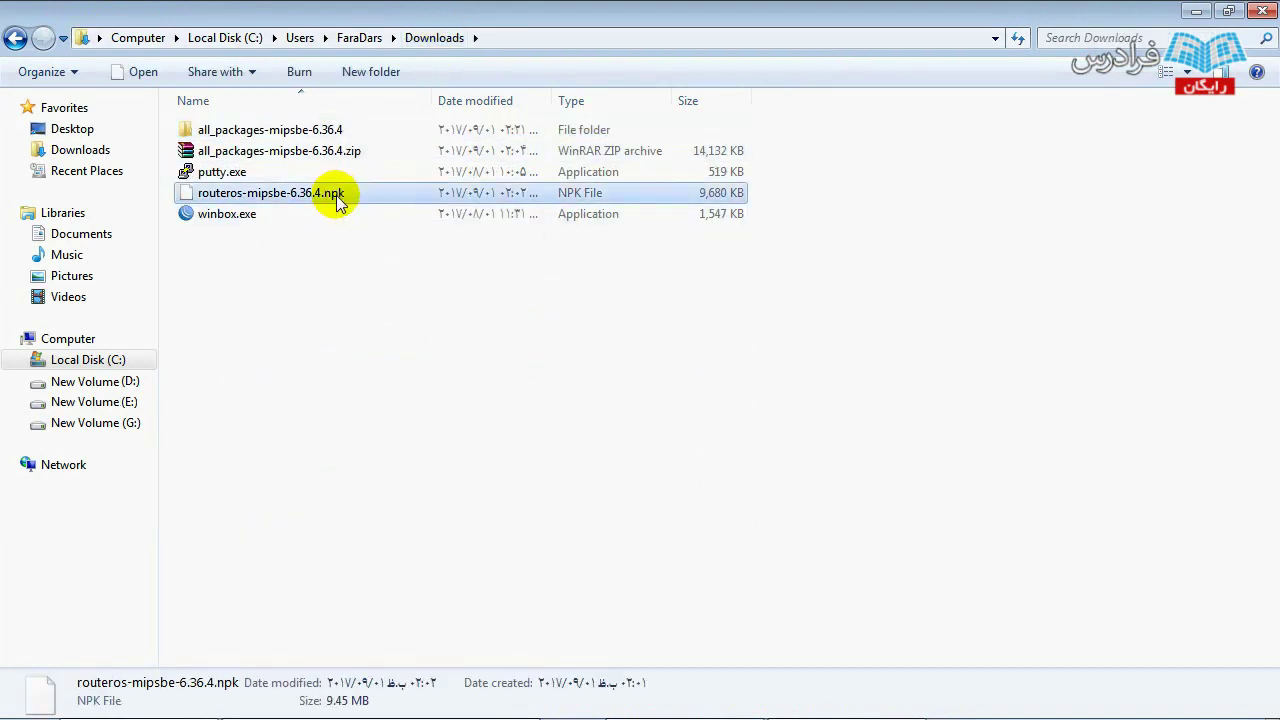
{"action": "double_click", "coordinate": [353, 131]}
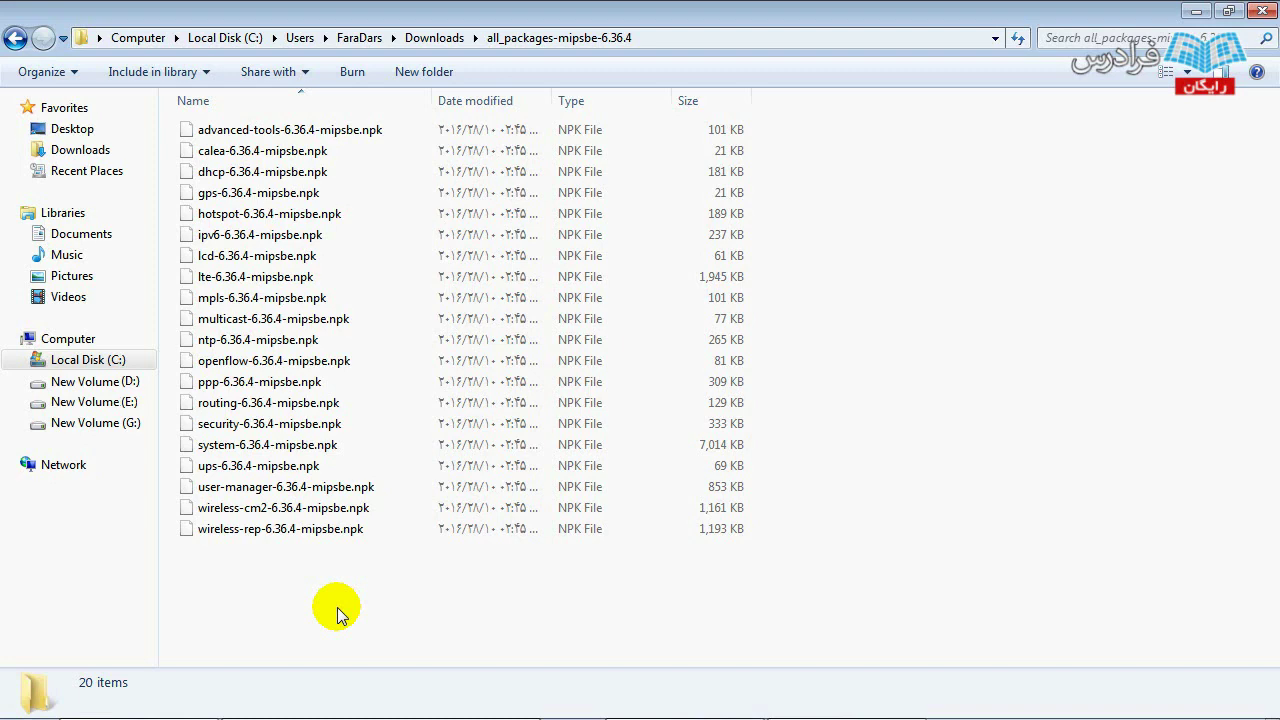
{"action": "key", "text": "alt+Tab"}
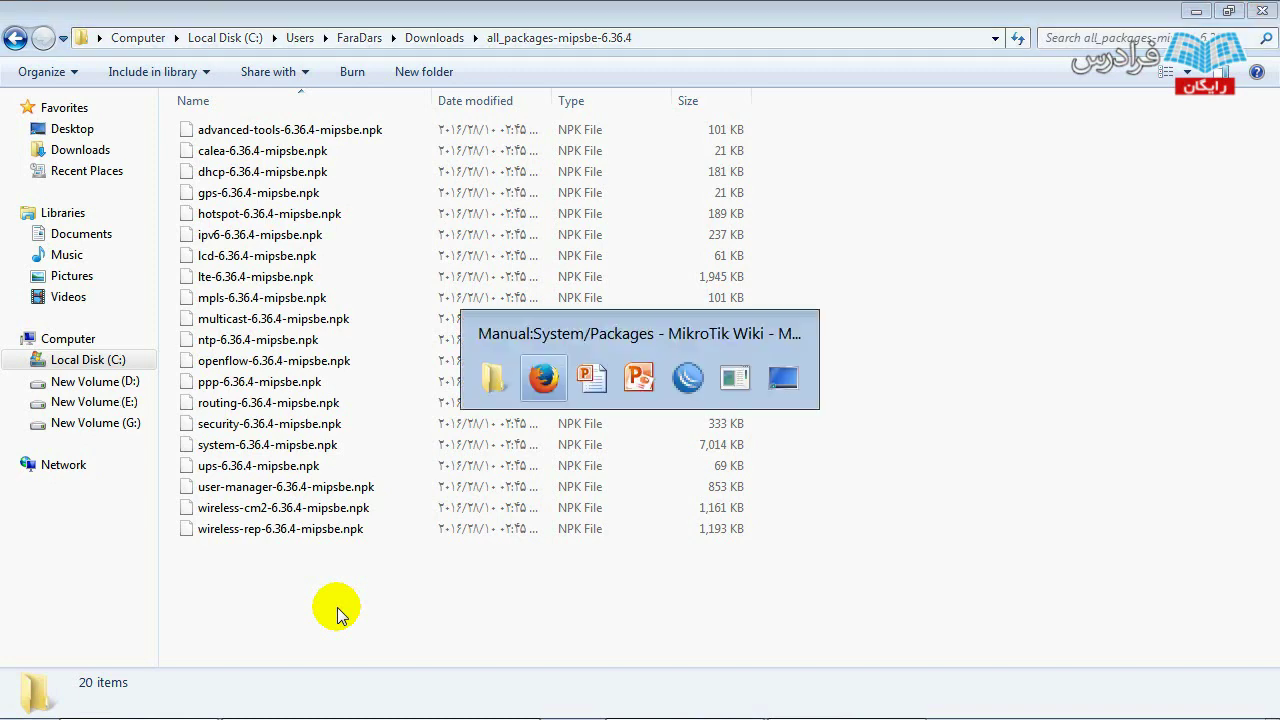
{"action": "key", "text": "alt+Tab"}
{"action": "key", "text": "alt+Tab"}
{"action": "key", "text": "alt+Tab"}
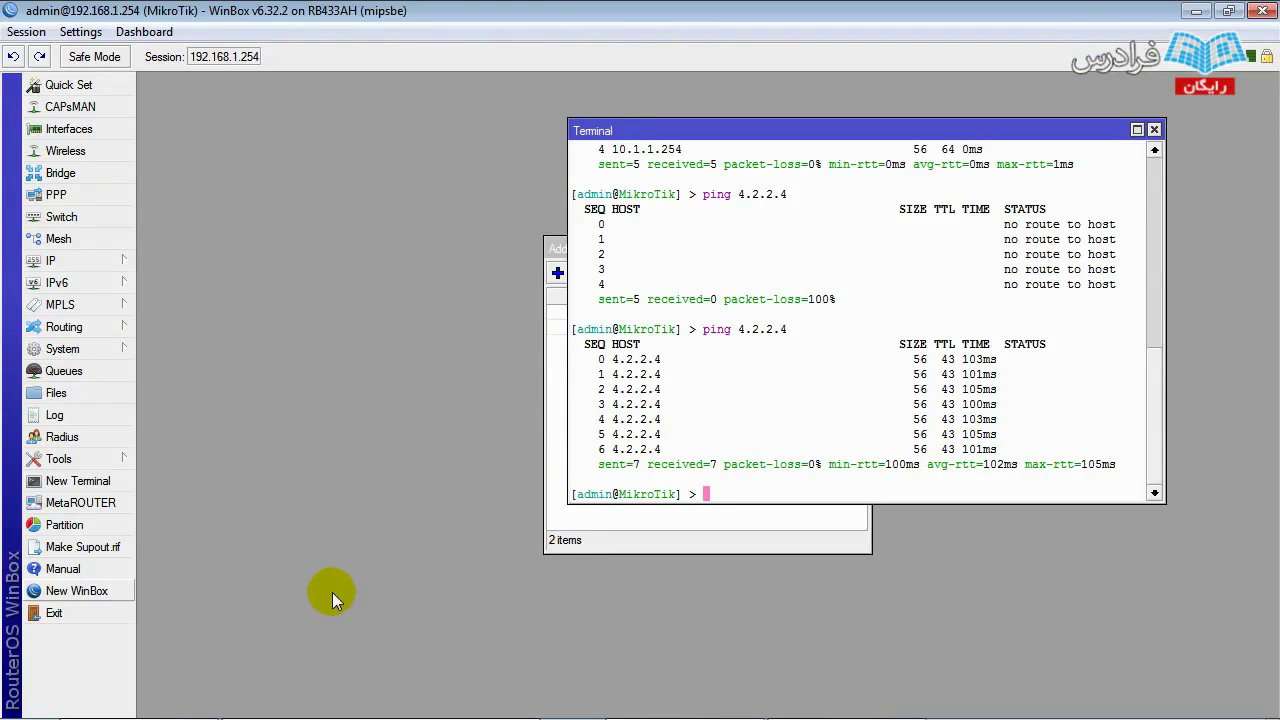
Close Terminal and Address List, then open System > Packages to review the 6.32.2 packages, selecting security
{"action": "left_click", "coordinate": [1153, 130]}
{"action": "left_click", "coordinate": [862, 248]}
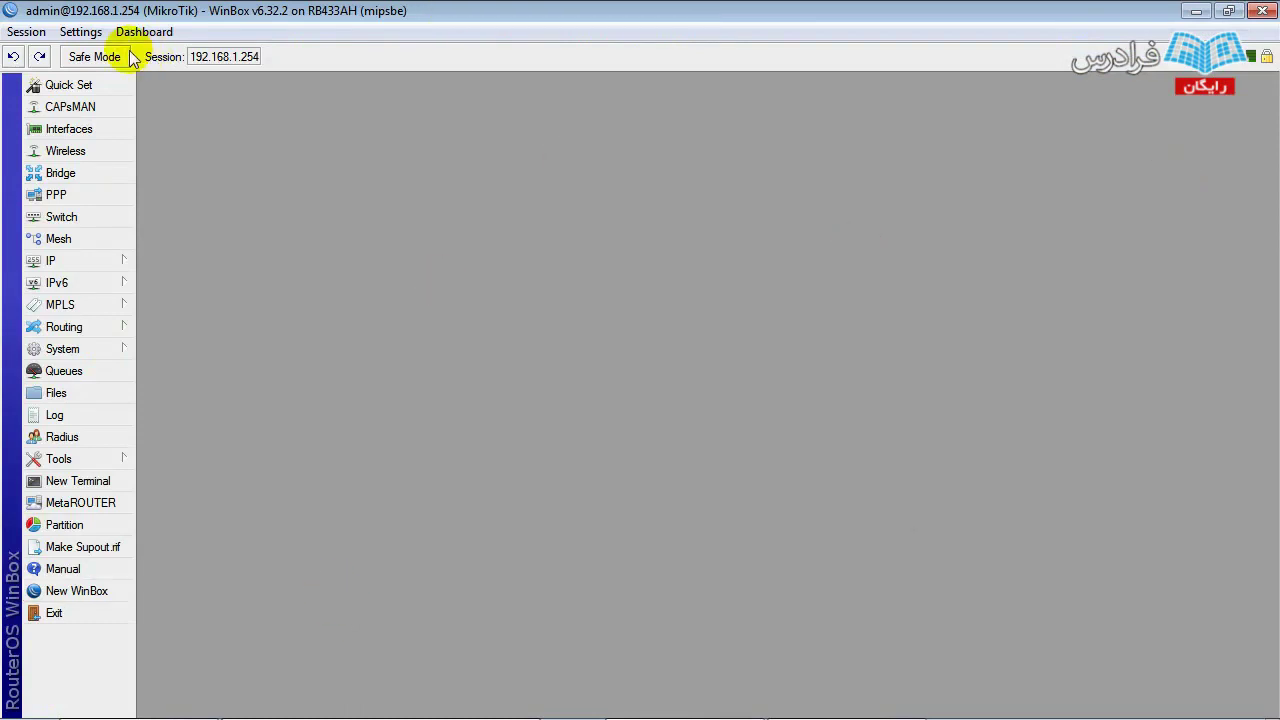
{"action": "left_click", "coordinate": [96, 349]}
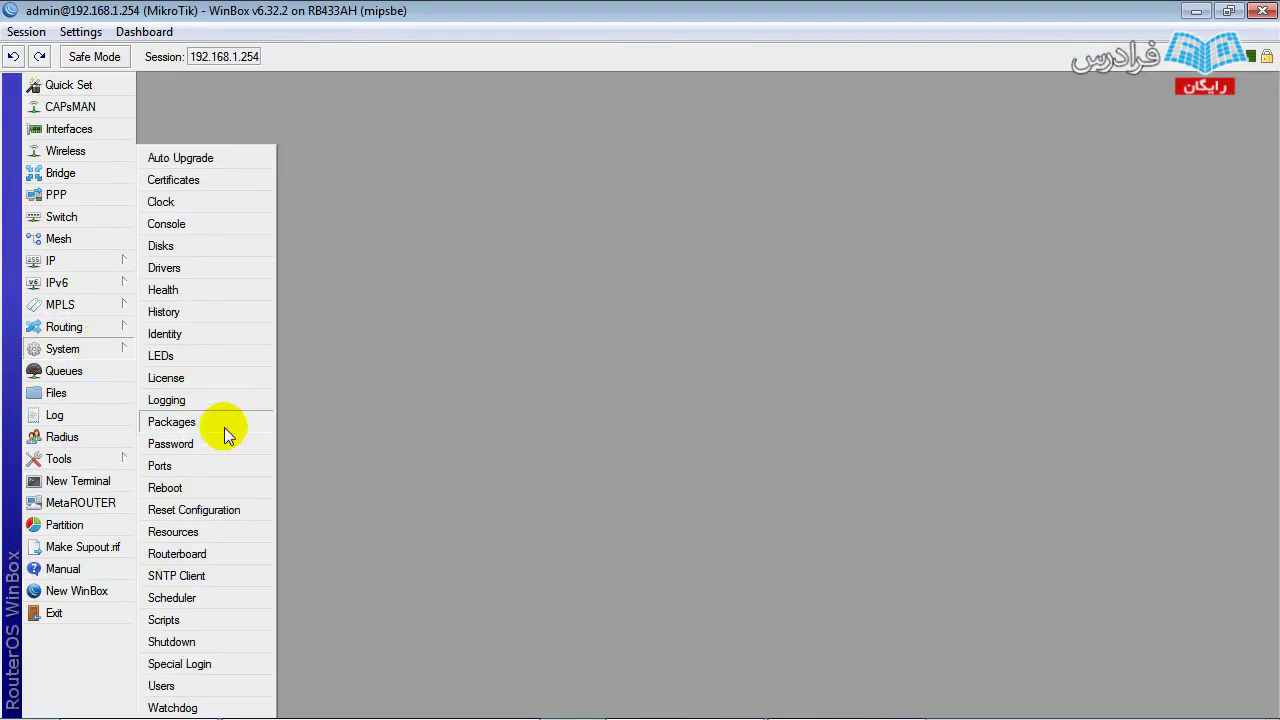
{"action": "left_click", "coordinate": [205, 430]}
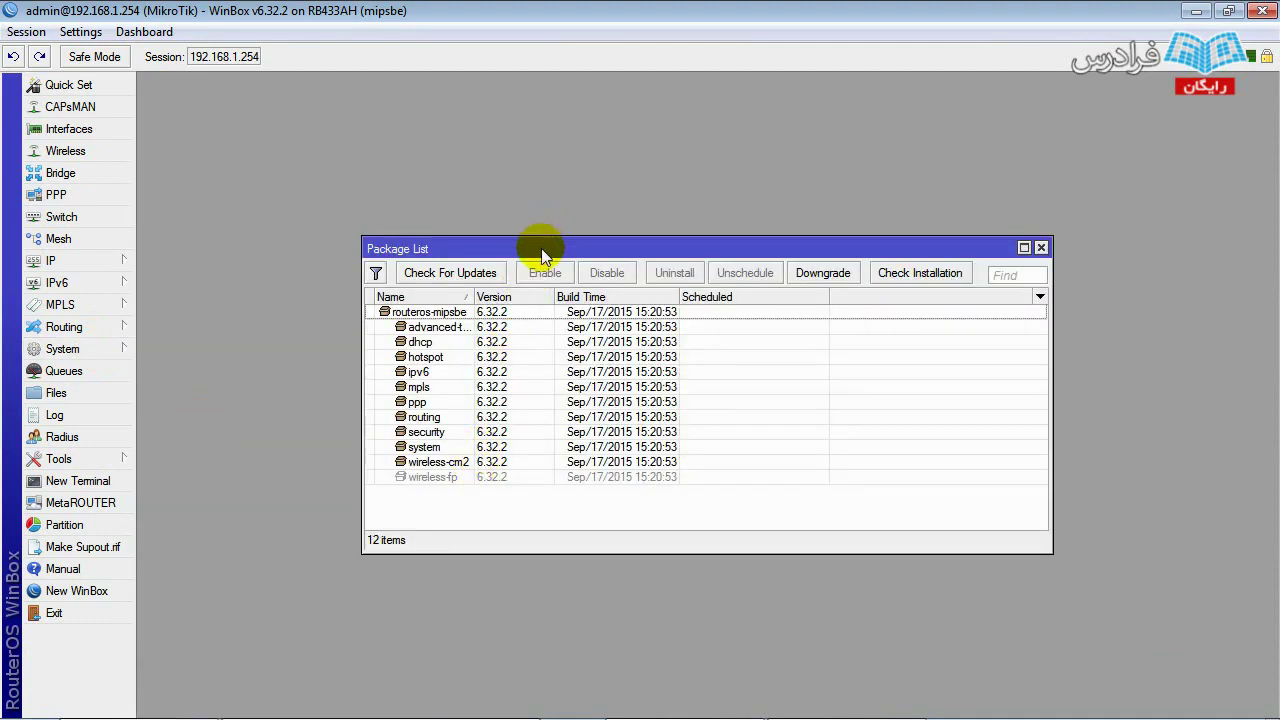
{"action": "left_click_drag", "start_coordinate": [541, 248], "coordinate": [547, 151]}
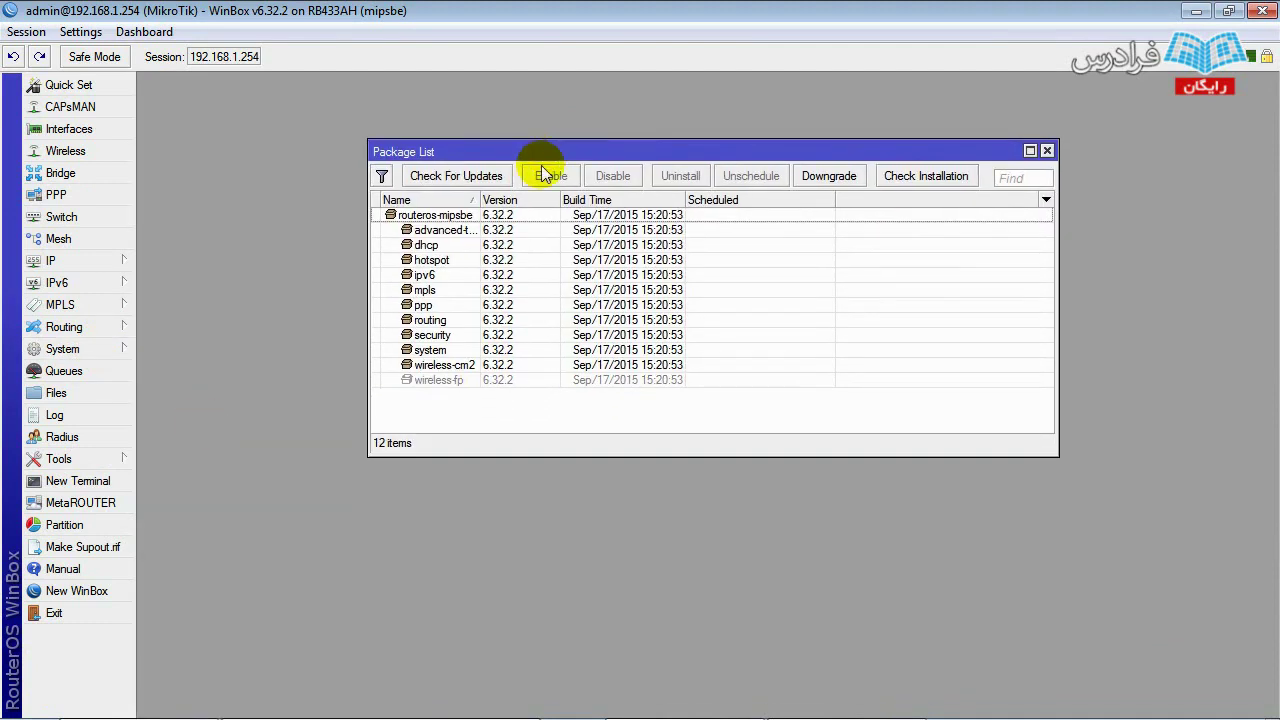
{"action": "left_click", "coordinate": [489, 340]}
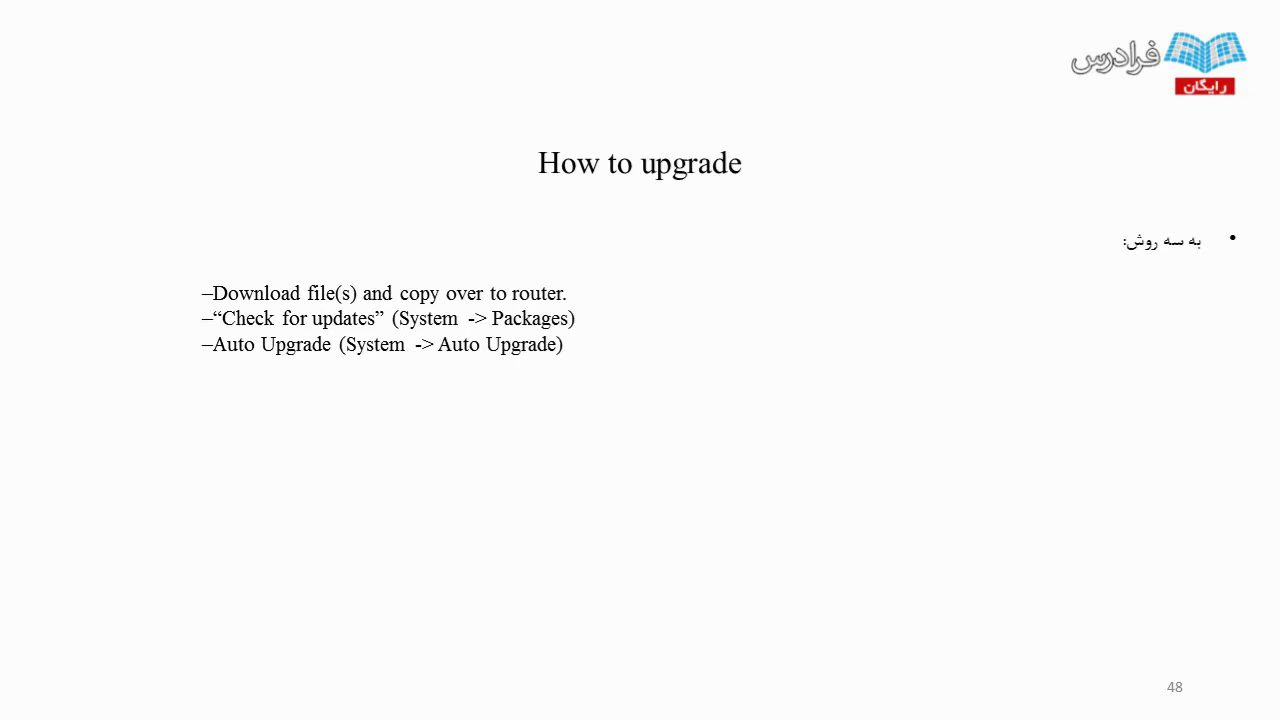
Advance the slideshow to slide 49, 'Downloading the files', then switch back to WinBox
{"action": "left_click", "coordinate": [1215, 642]}
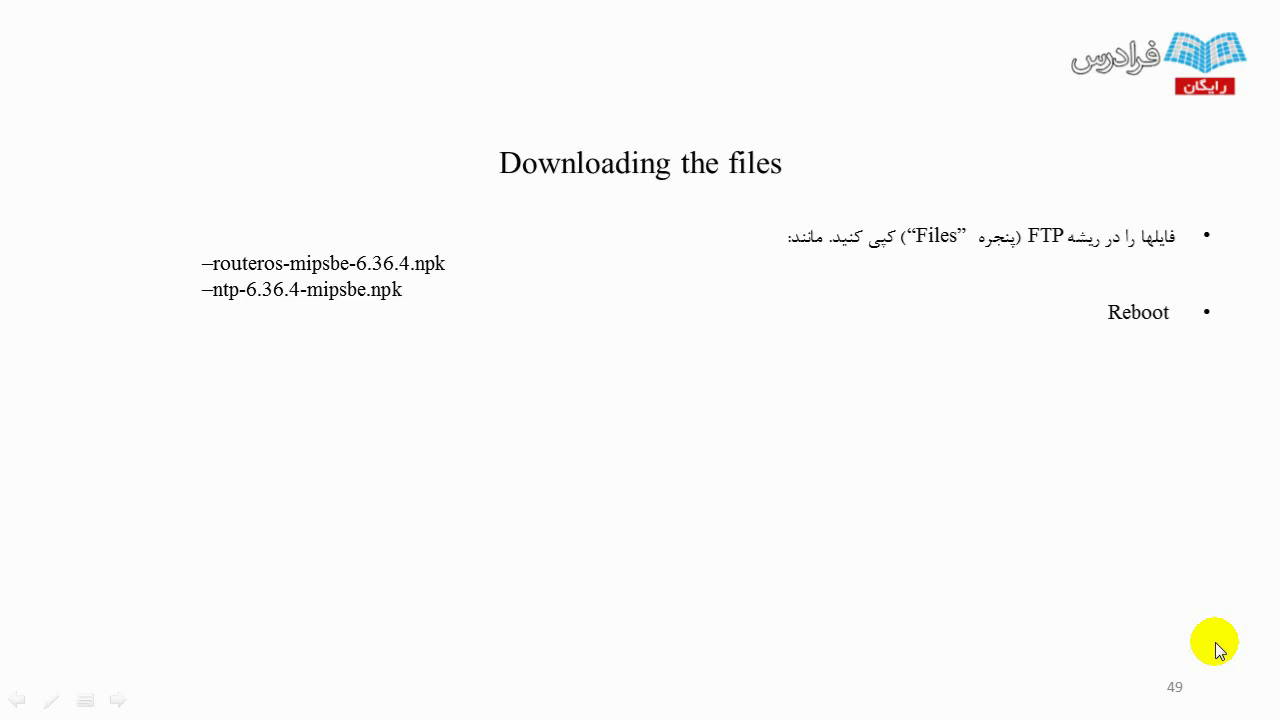
{"action": "key", "text": "alt+Tab"}
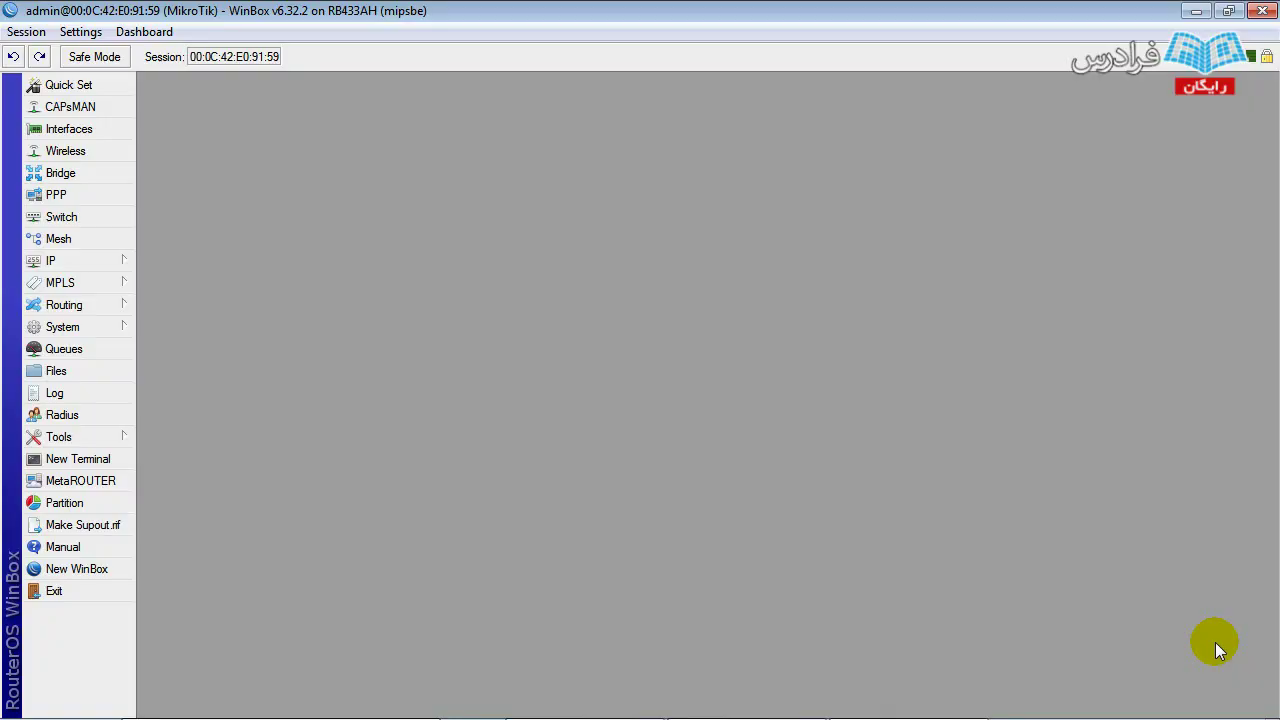
Review System > Packages, noting disabled hotspot, ipv6 and wireless-cm2, then switch to the Downloads folder
{"action": "left_click", "coordinate": [106, 328]}
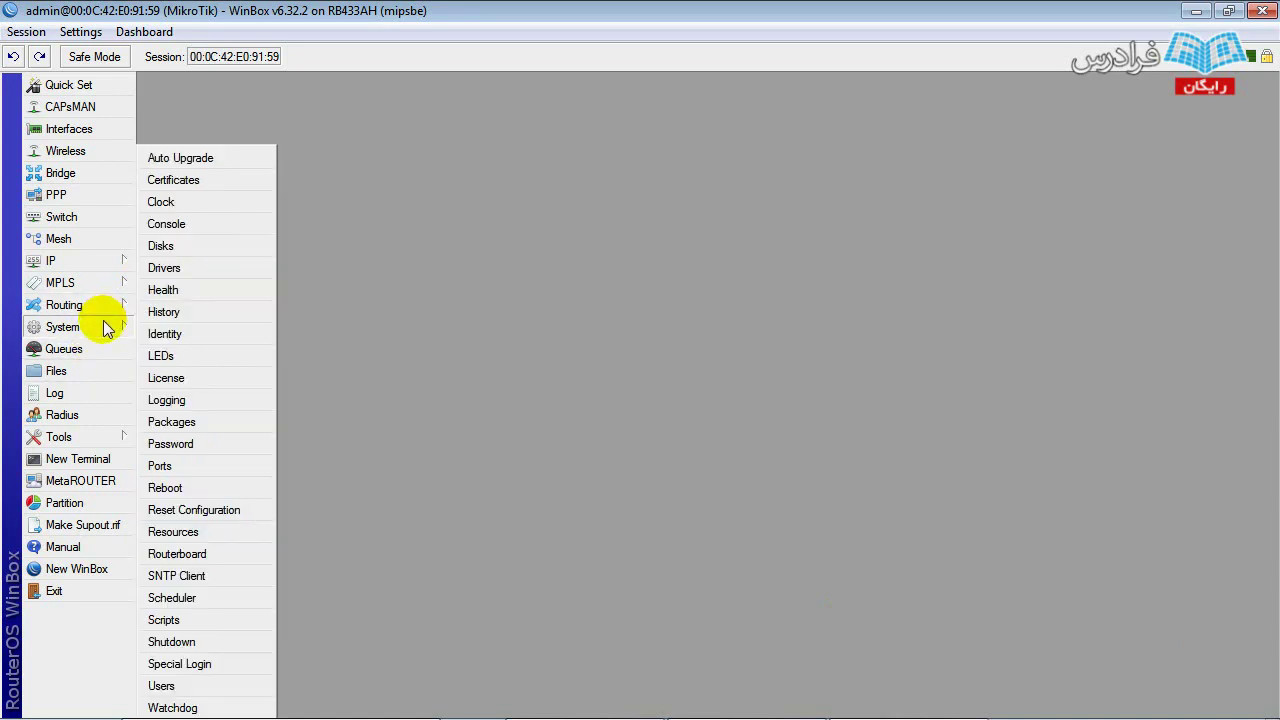
{"action": "left_click", "coordinate": [300, 22]}
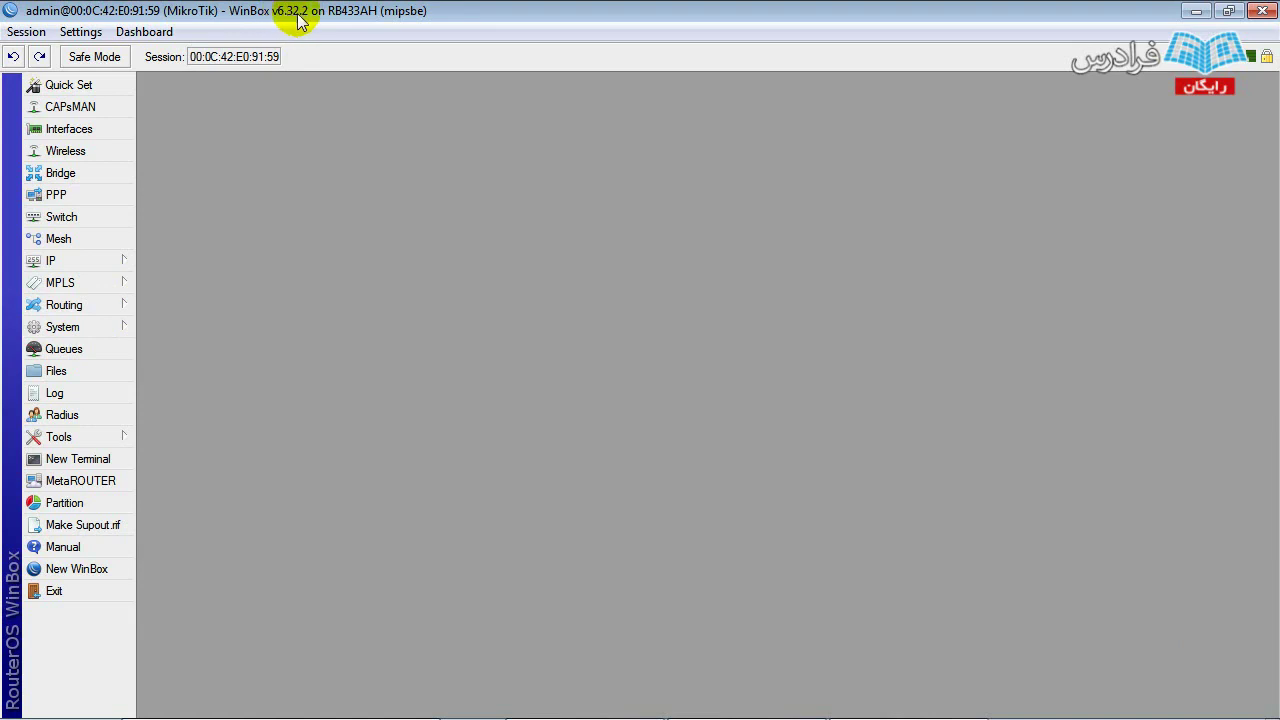
{"action": "left_click", "coordinate": [66, 326]}
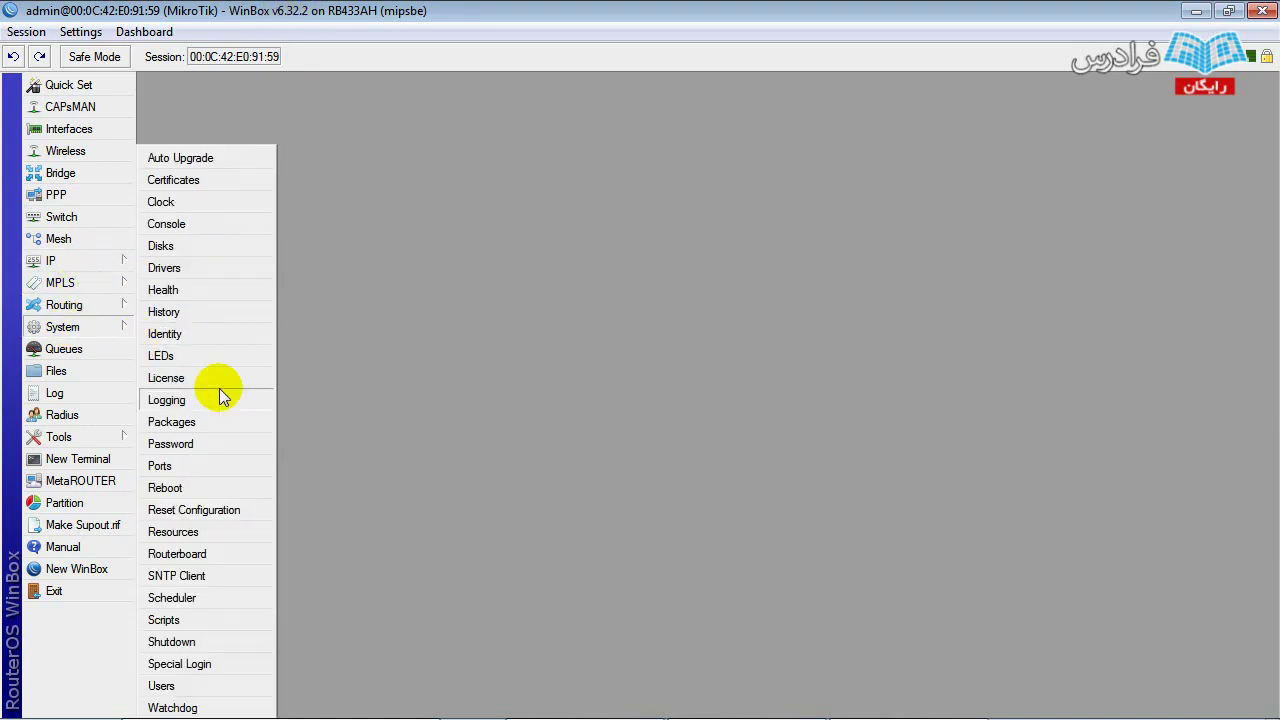
{"action": "left_click", "coordinate": [195, 421]}
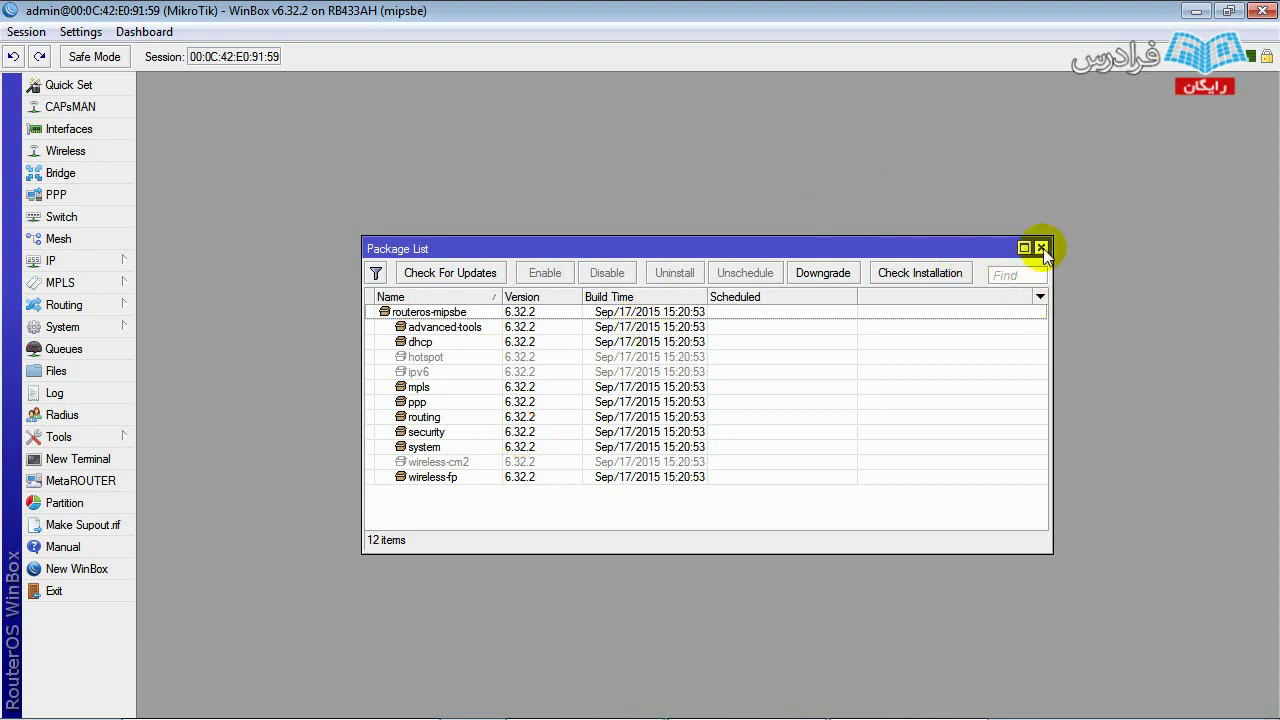
{"action": "left_click", "coordinate": [1041, 247]}
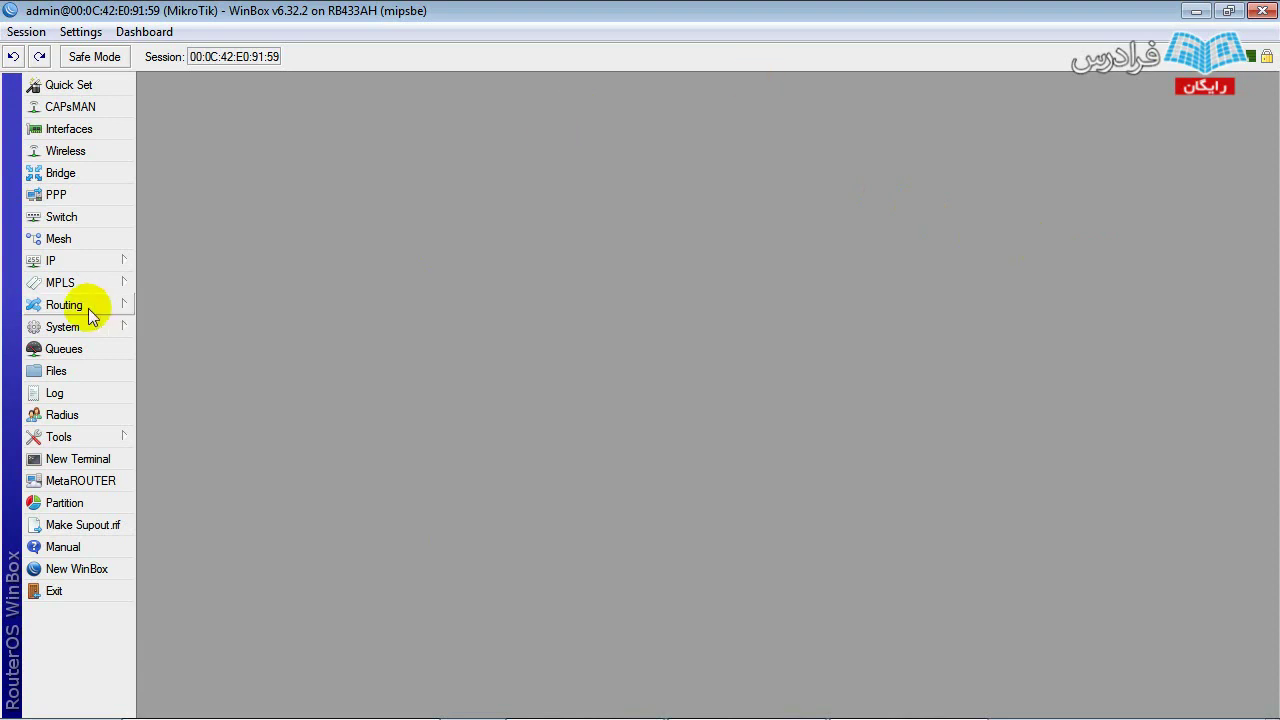
{"action": "key", "text": "alt+Tab"}
{"action": "key", "text": "Tab"}
{"action": "key", "text": "Tab"}
{"action": "key", "text": "Tab"}
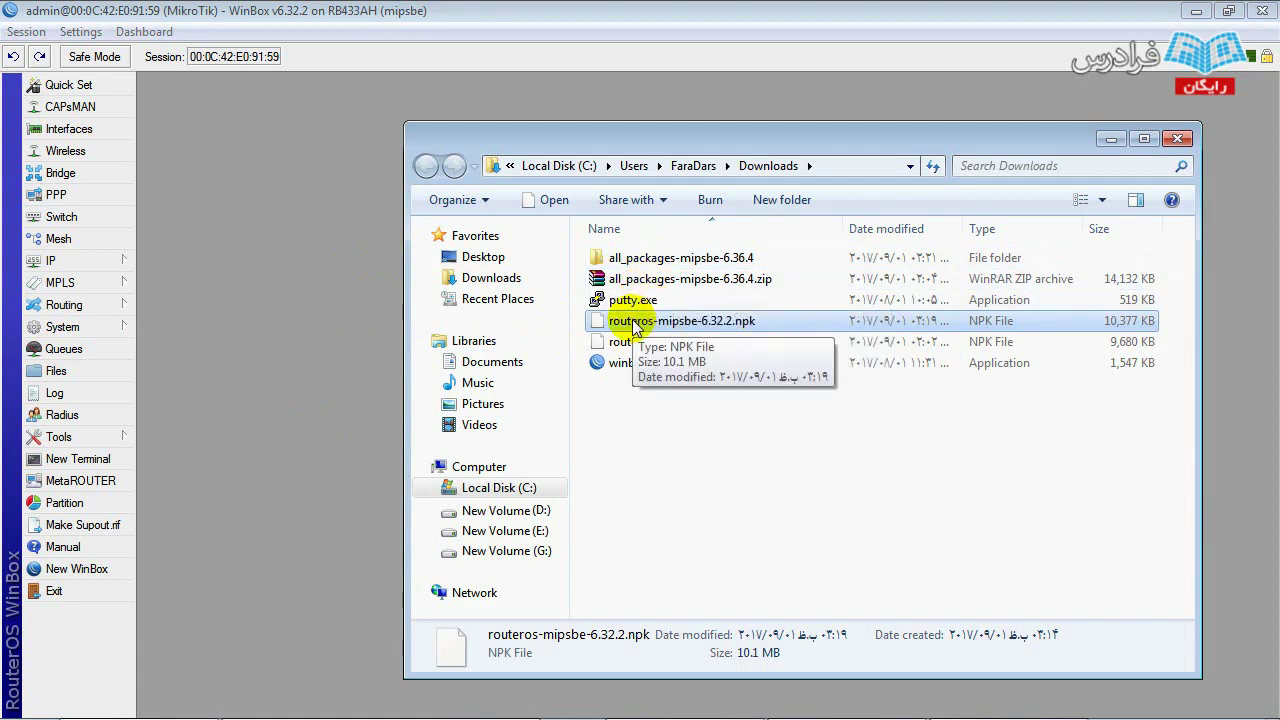
Drag routeros-mipsbe-6.32.2.npk from Downloads onto the WinBox window to upload it to the router
{"action": "left_click_drag", "start_coordinate": [633, 327], "coordinate": [339, 296]}
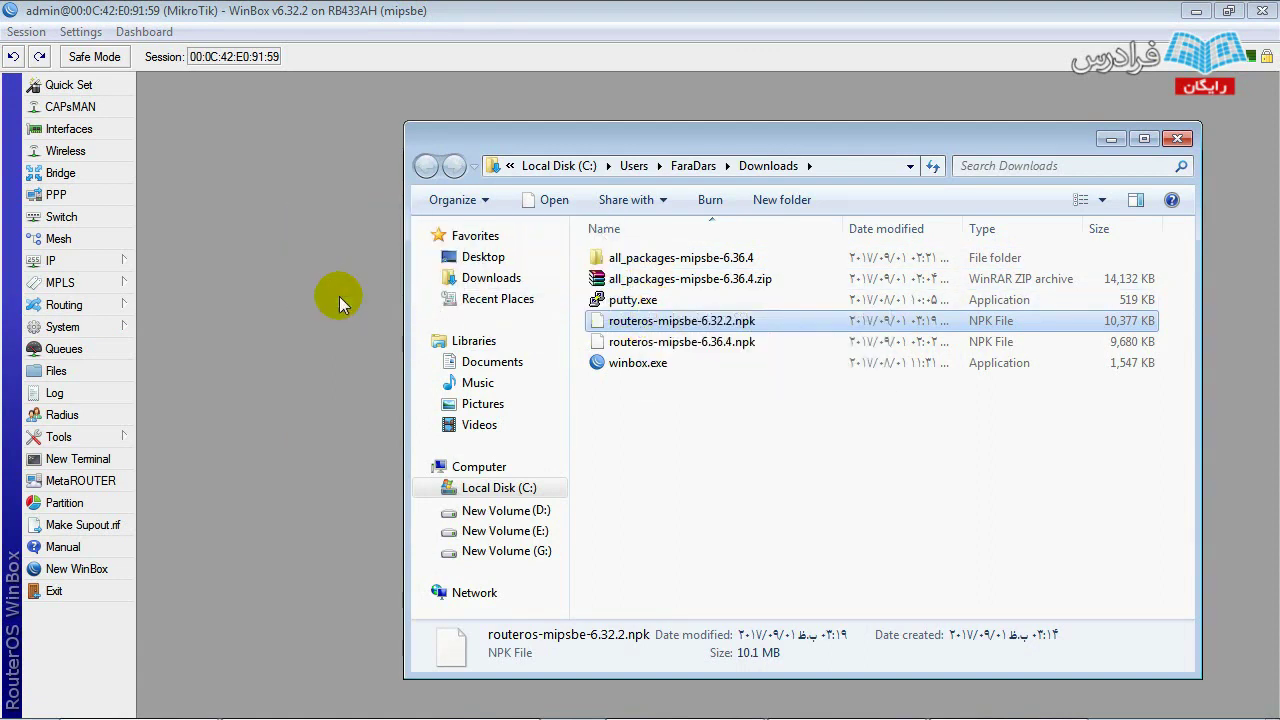